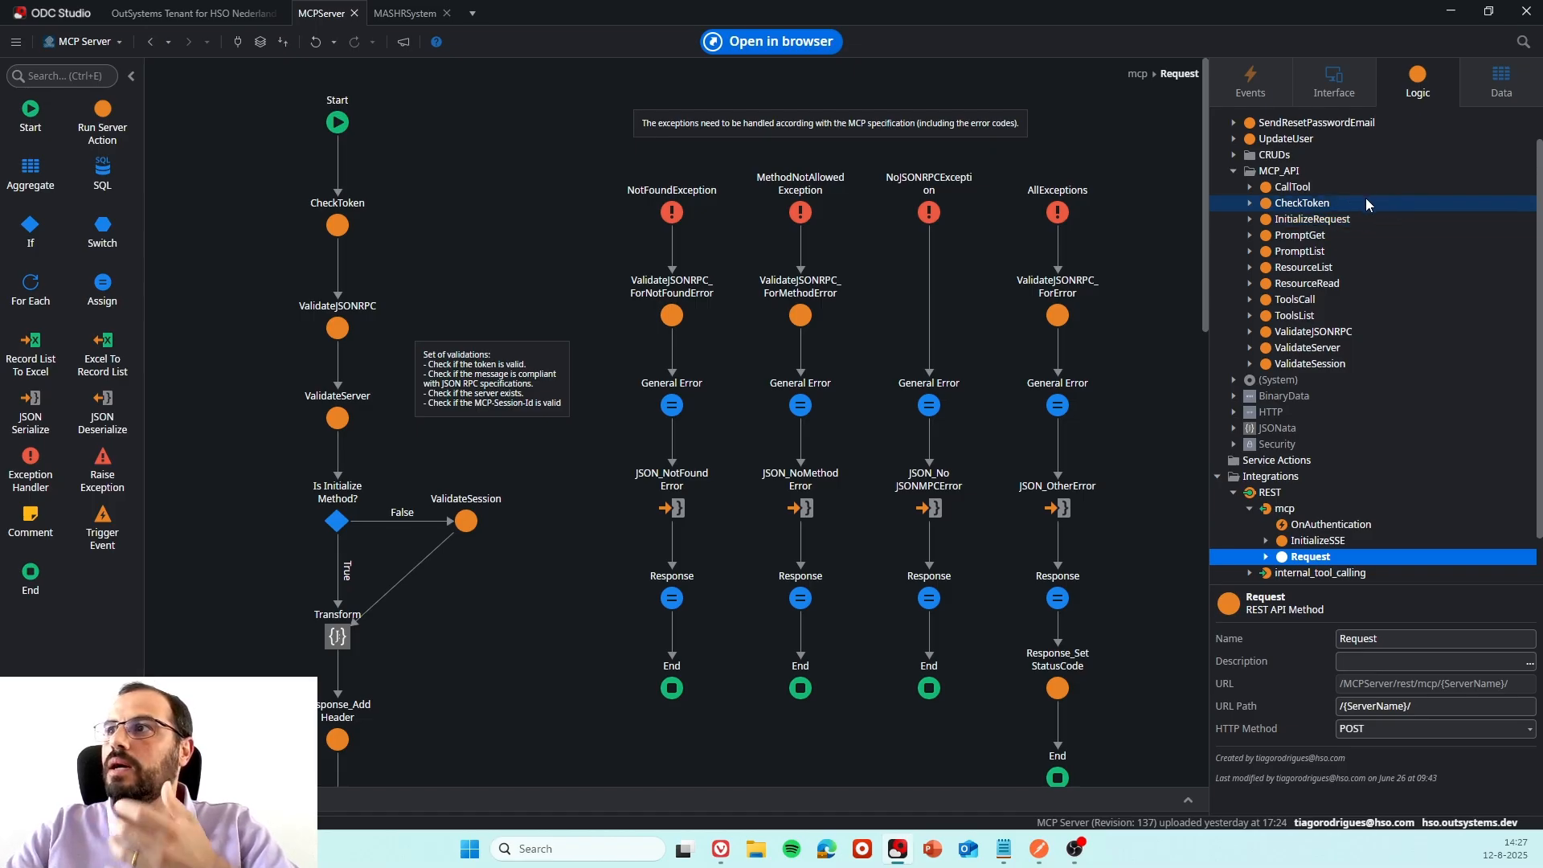
# Look over the MCP_API server actions and the REST methods of the mcp integration in the logic tree.
pyautogui.scroll(-1, 1367, 197)
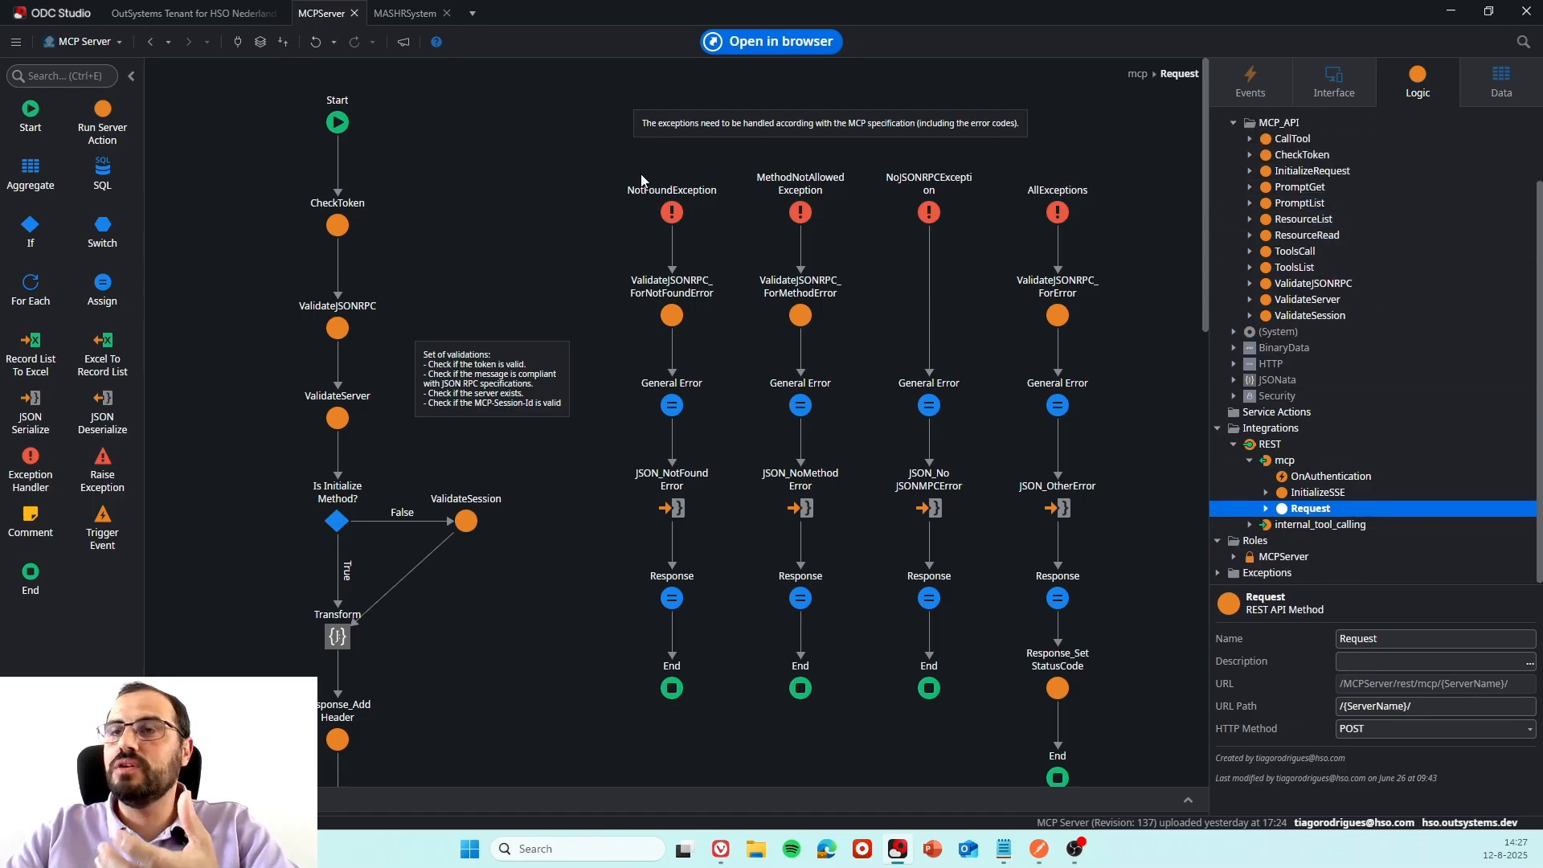
pyautogui.scroll(2, 1310, 259)
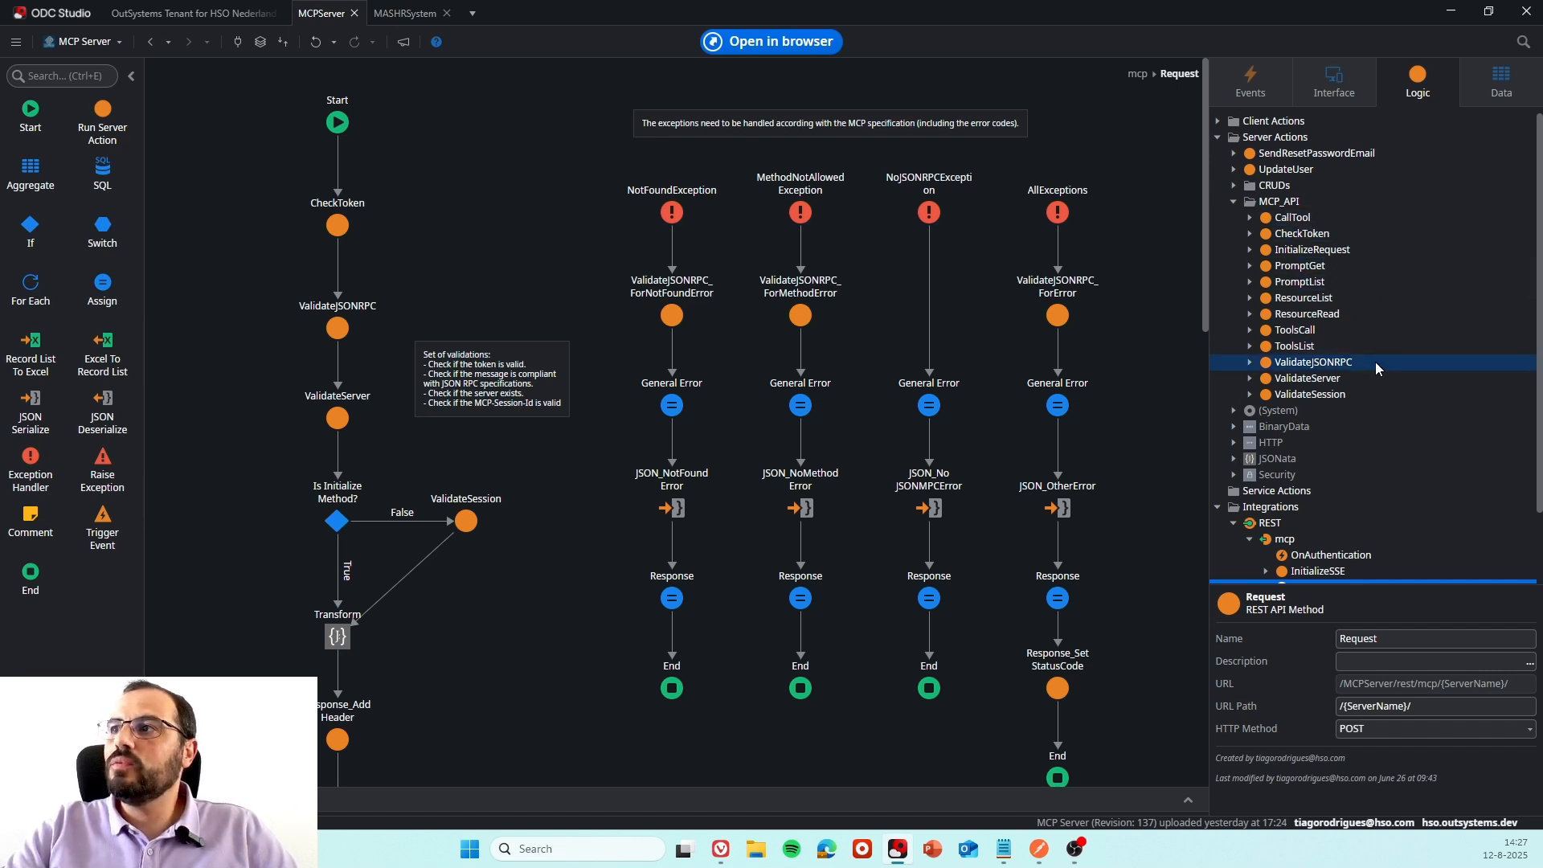
pyautogui.scroll(-2, 1376, 362)
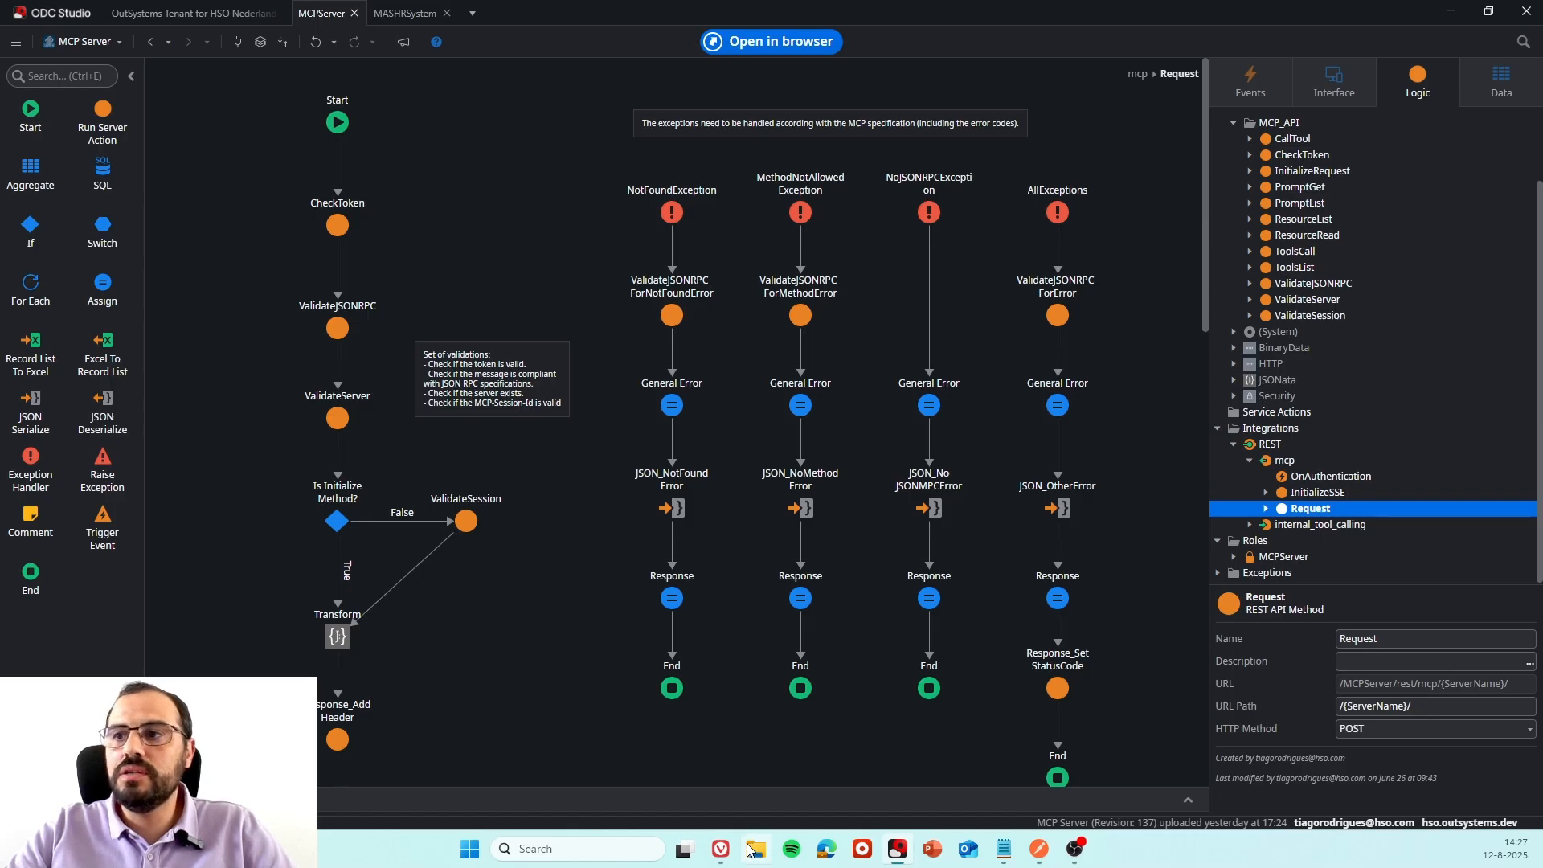
# Switch to the OutSystems MCP Server Manager in the browser and examine the tools, resources and prompts of test-server.
pyautogui.moveTo(732, 854)
pyautogui.click(743, 796)
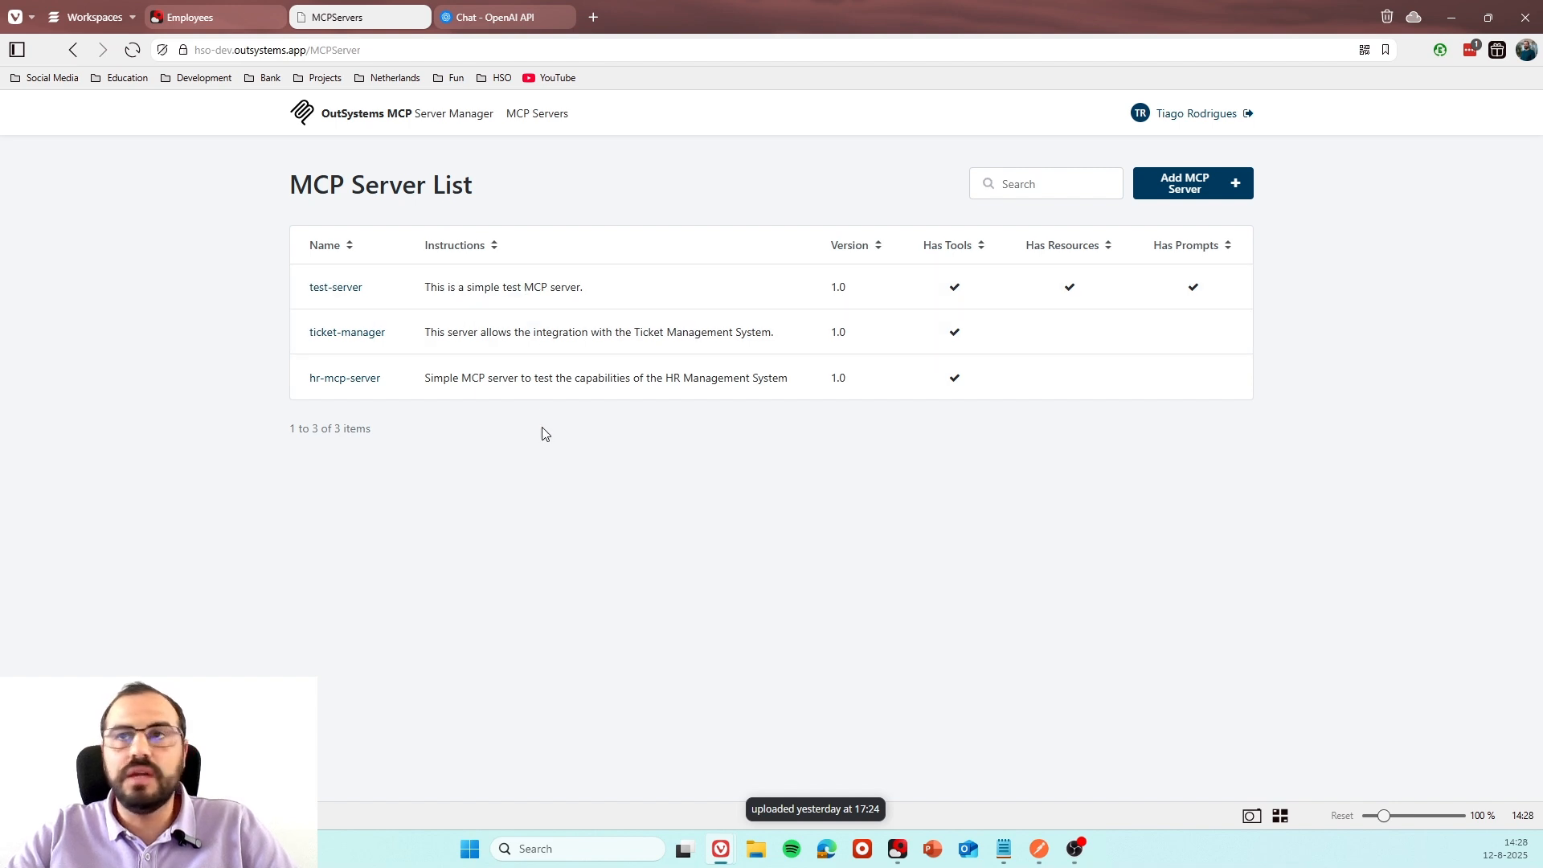
pyautogui.click(340, 290)
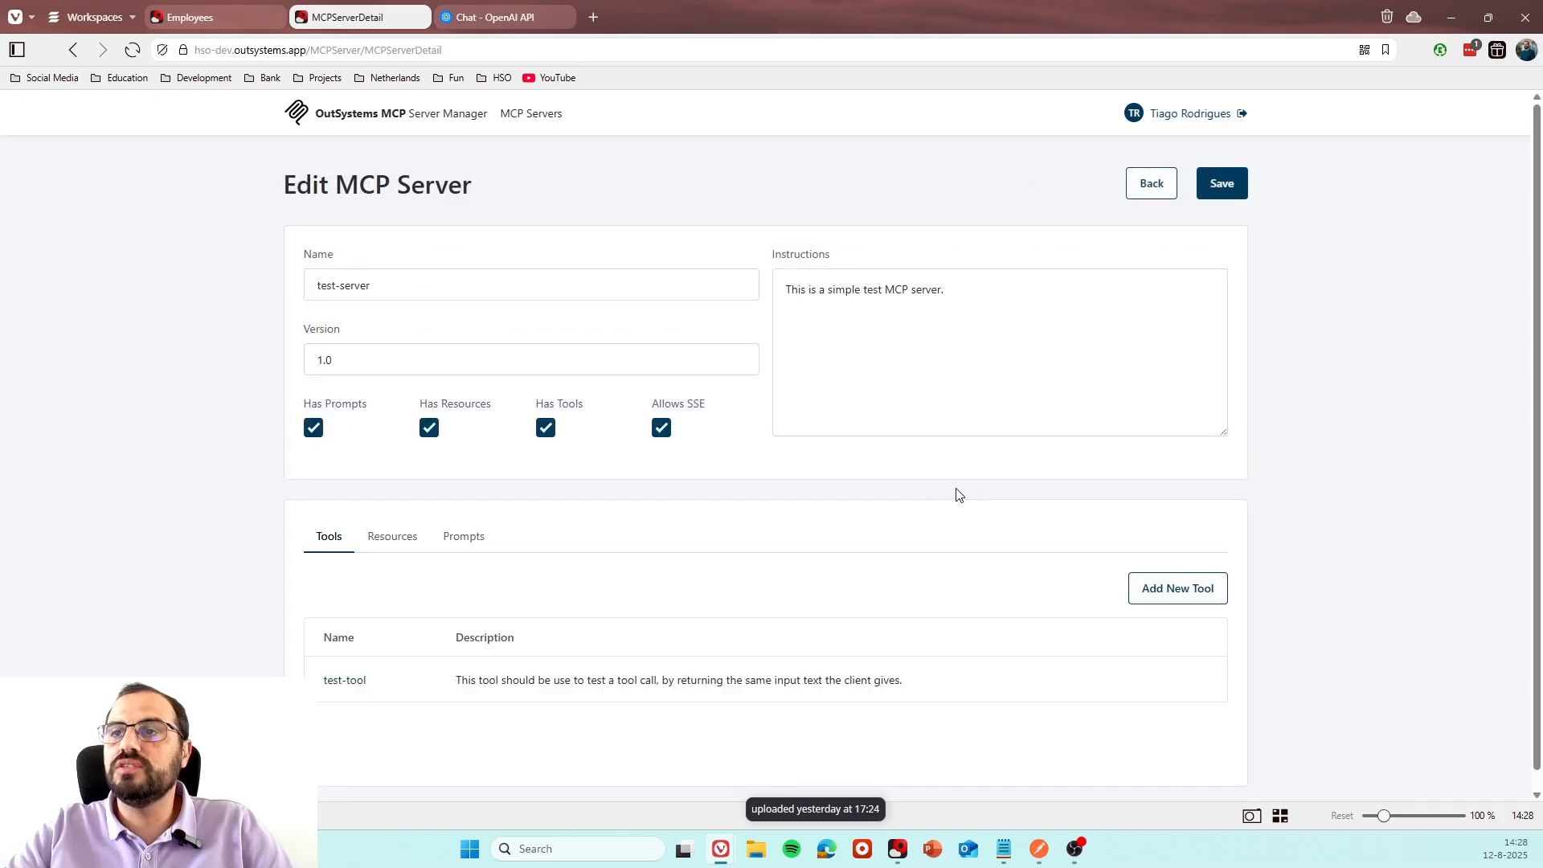
pyautogui.click(402, 550)
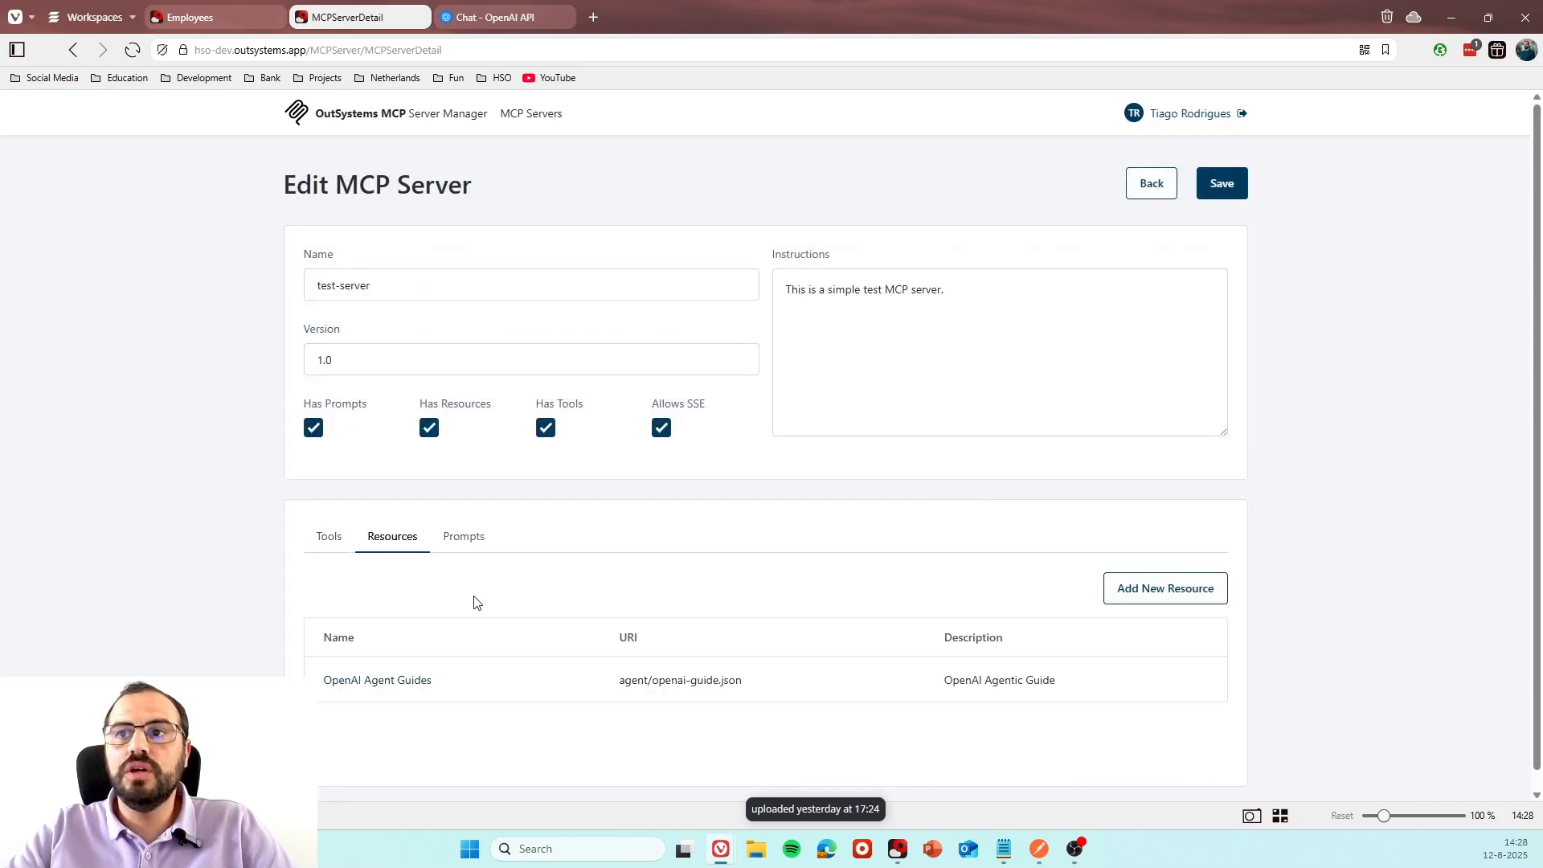
pyautogui.click(467, 550)
pyautogui.click(330, 545)
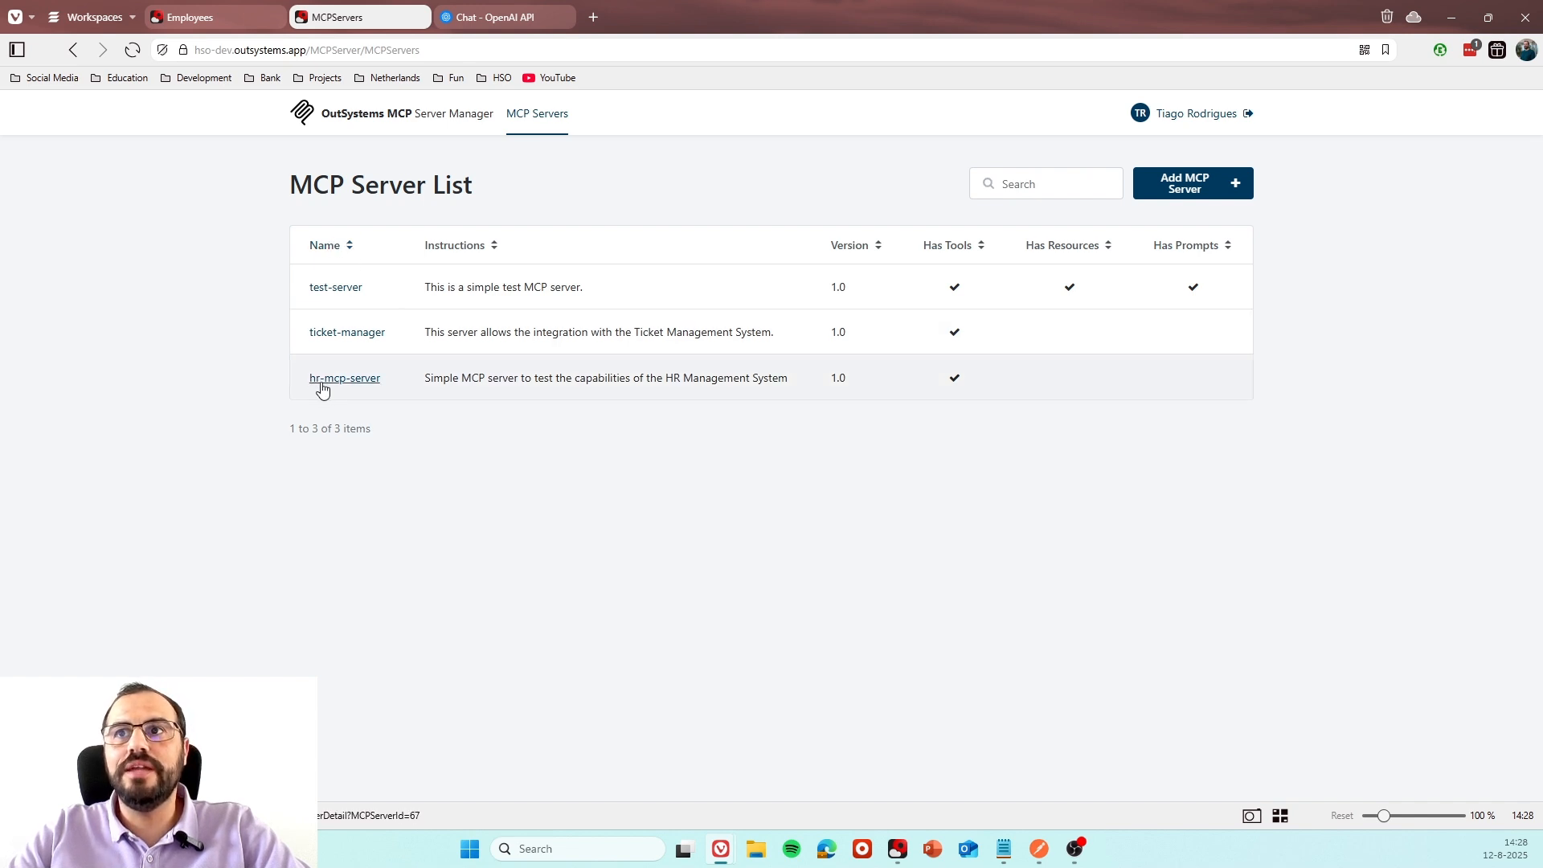
# View the hr-mcp-server configuration, then the first employee's record in the HR Management app, and return to its employee list.
pyautogui.click(377, 382)
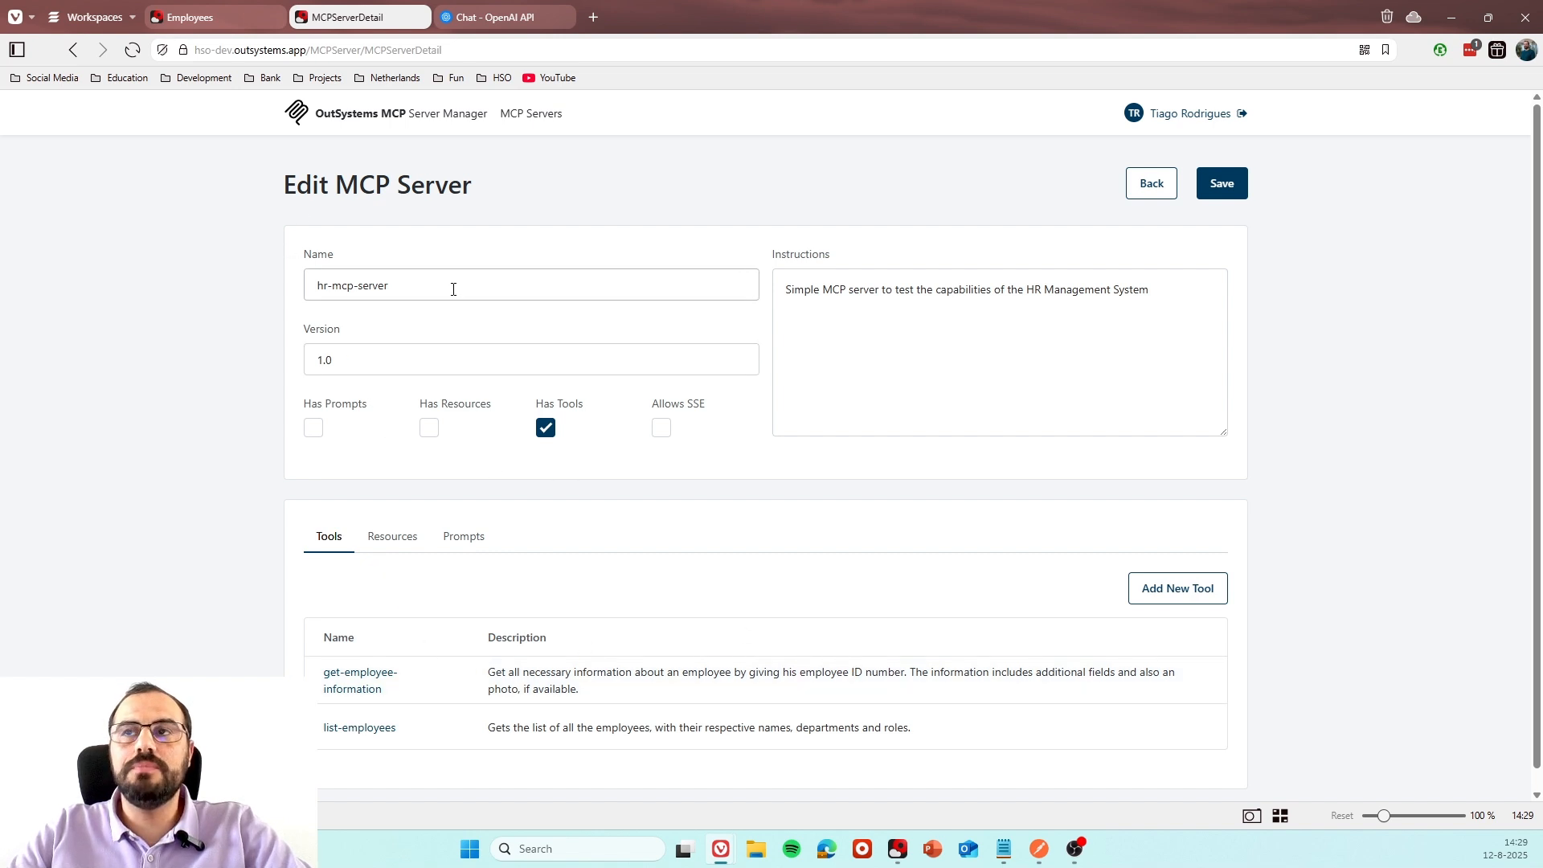
pyautogui.click(215, 18)
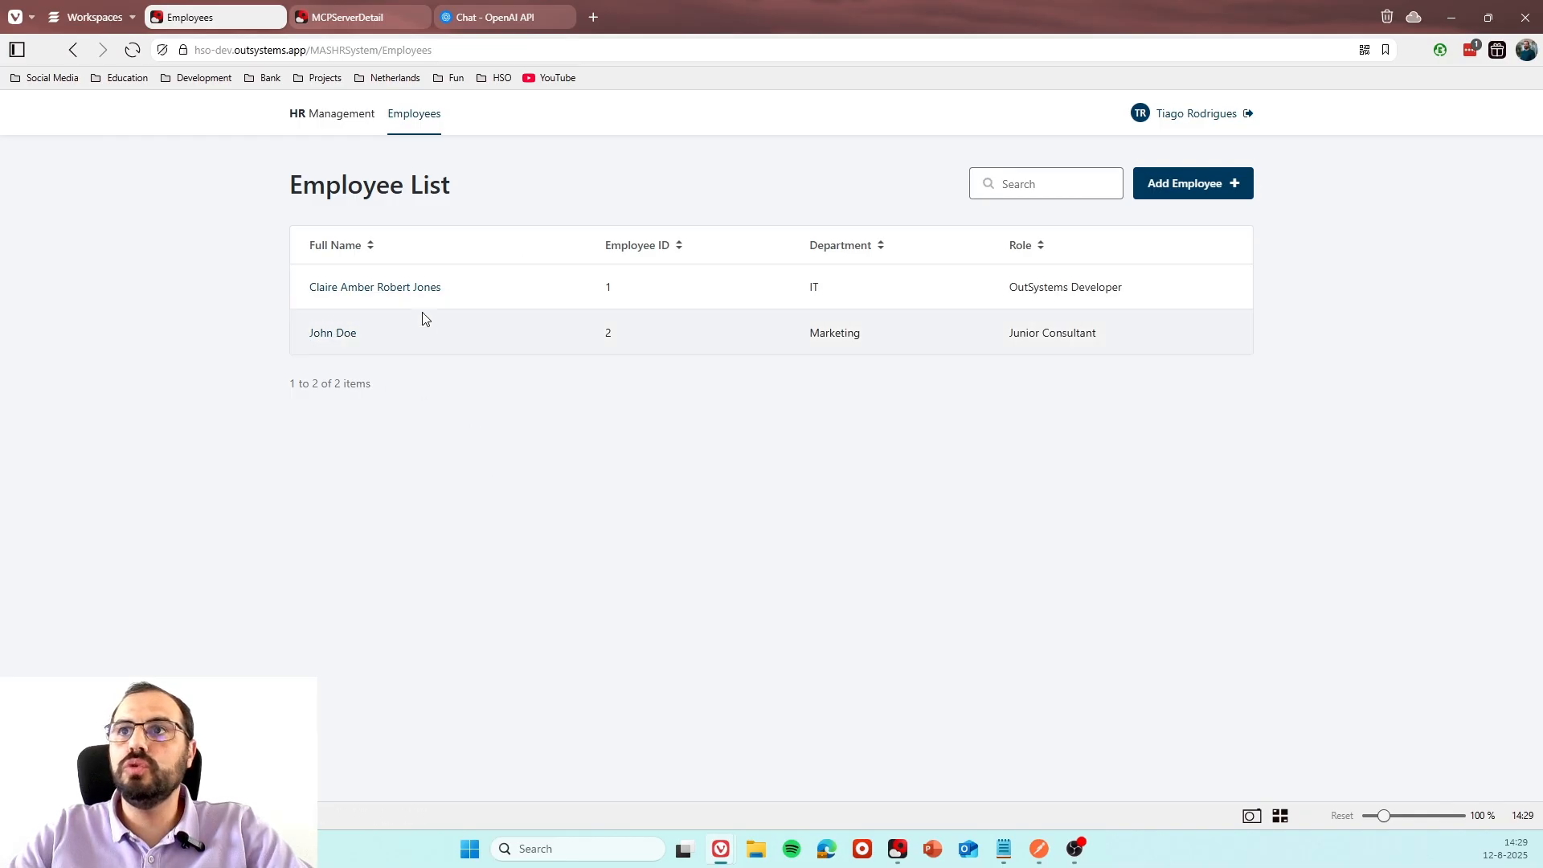
pyautogui.click(404, 290)
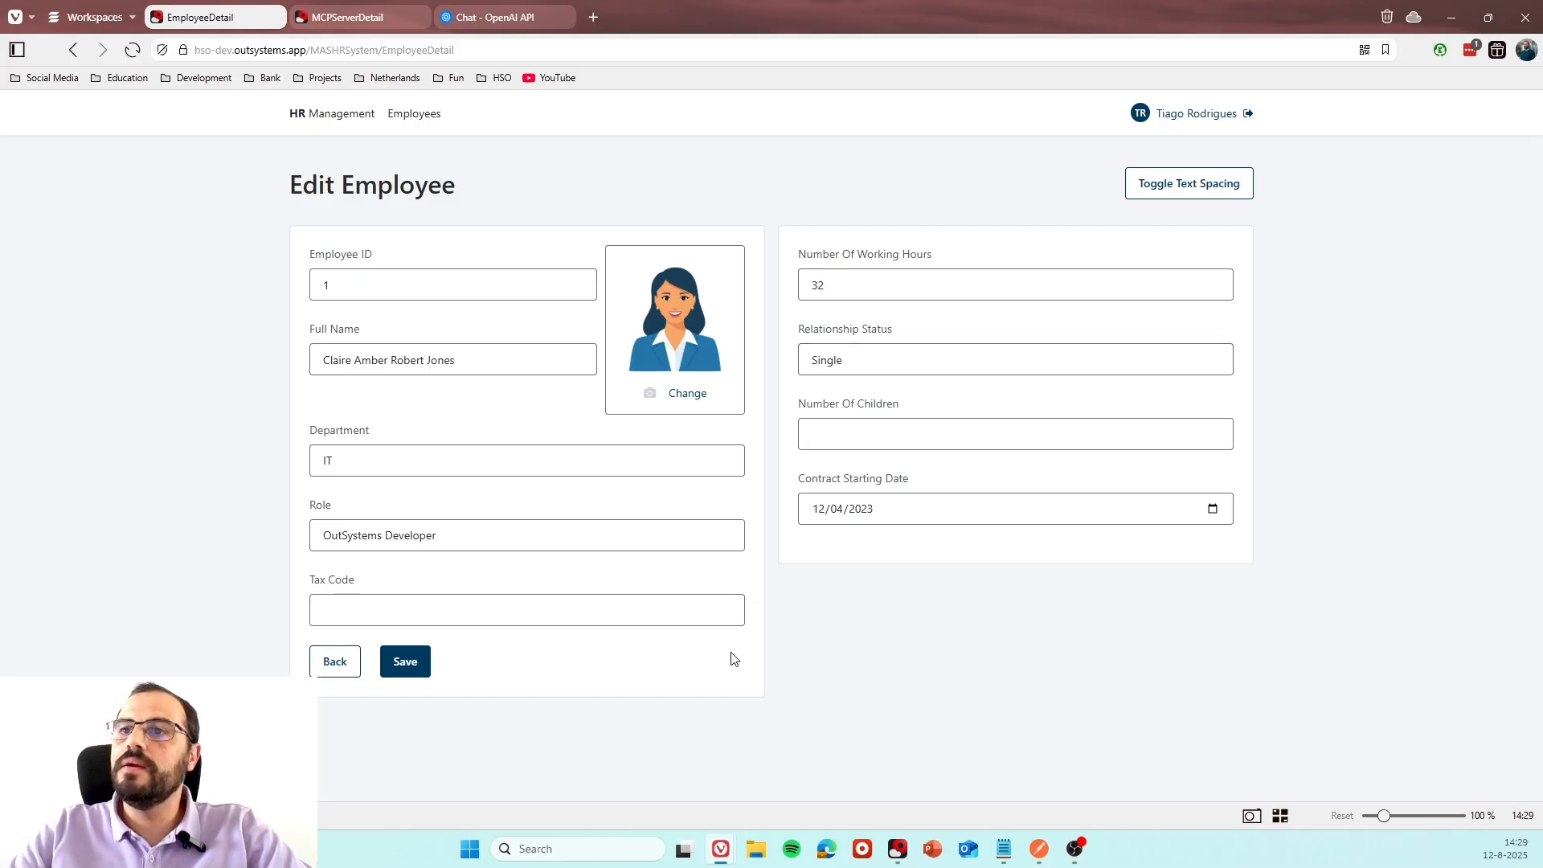
pyautogui.click(408, 114)
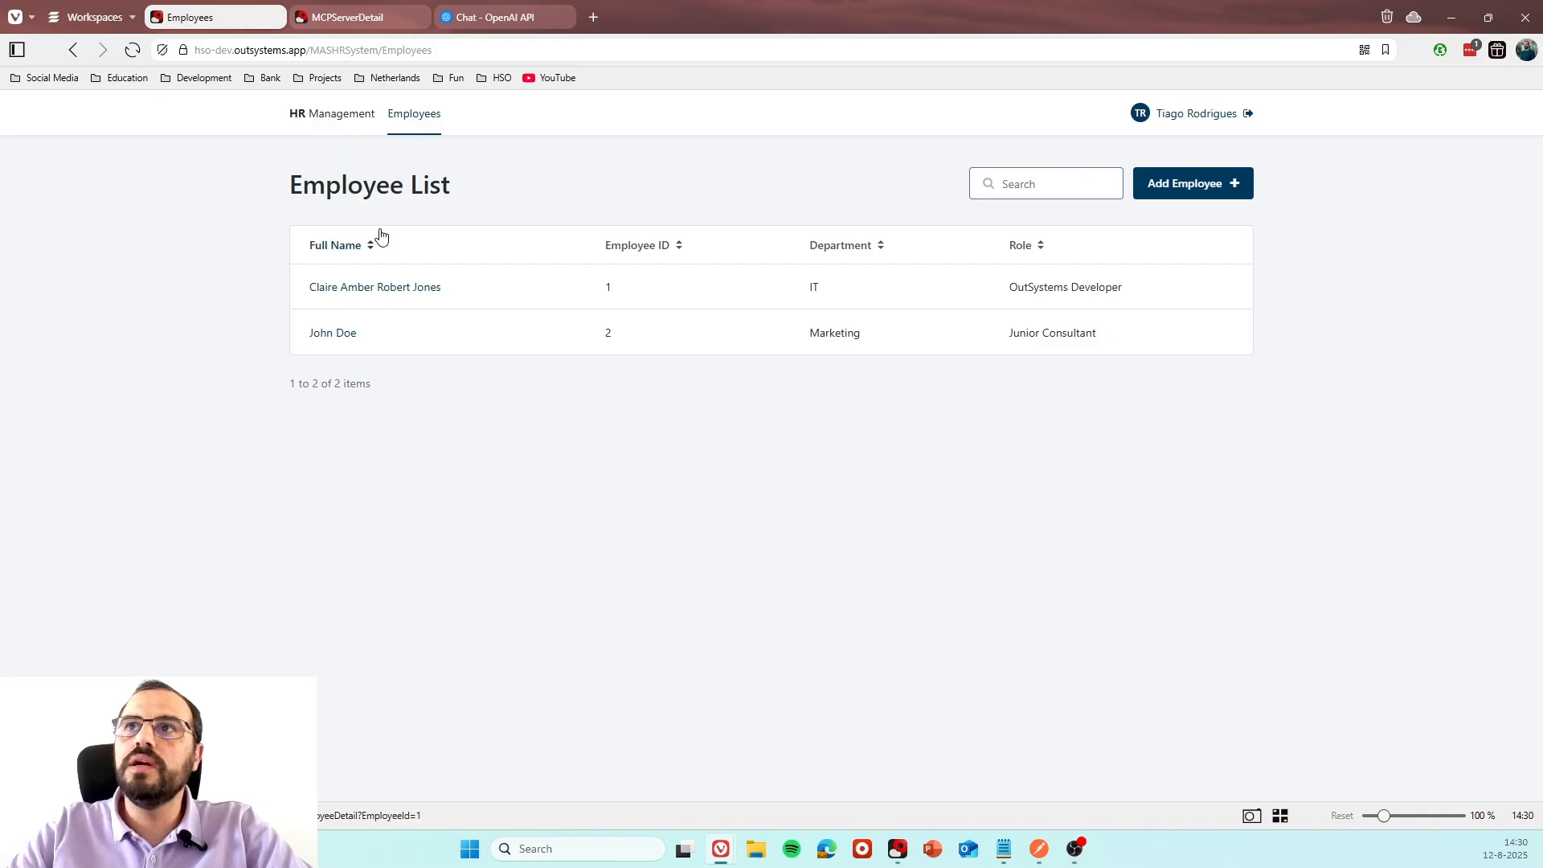
# Switch to the OpenAI platform, create a new chat prompt and open the connection form for a new remote MCP server.
pyautogui.click(480, 20)
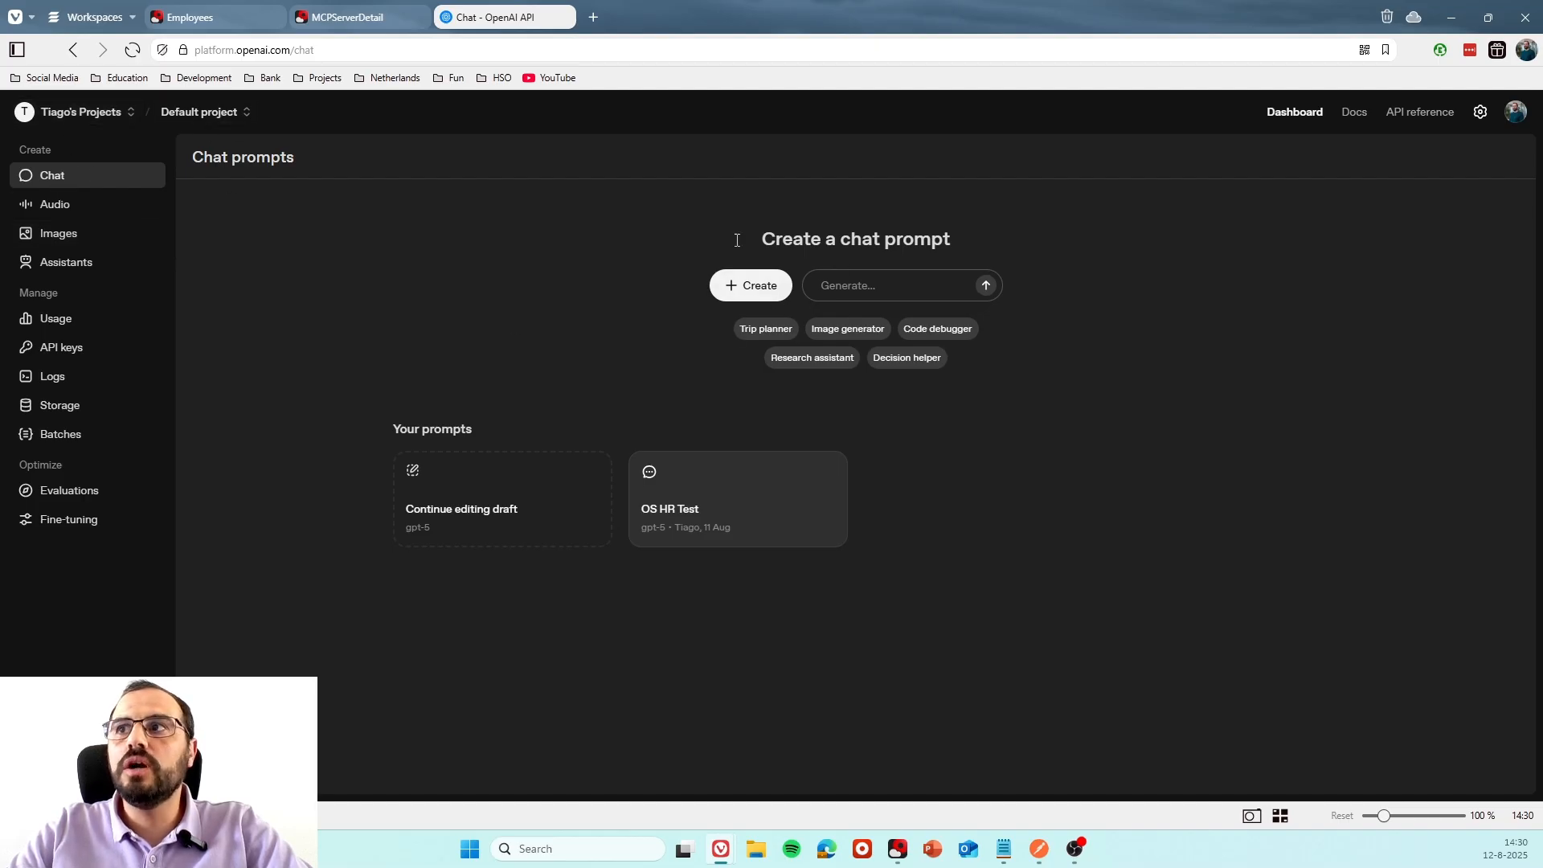
pyautogui.click(754, 287)
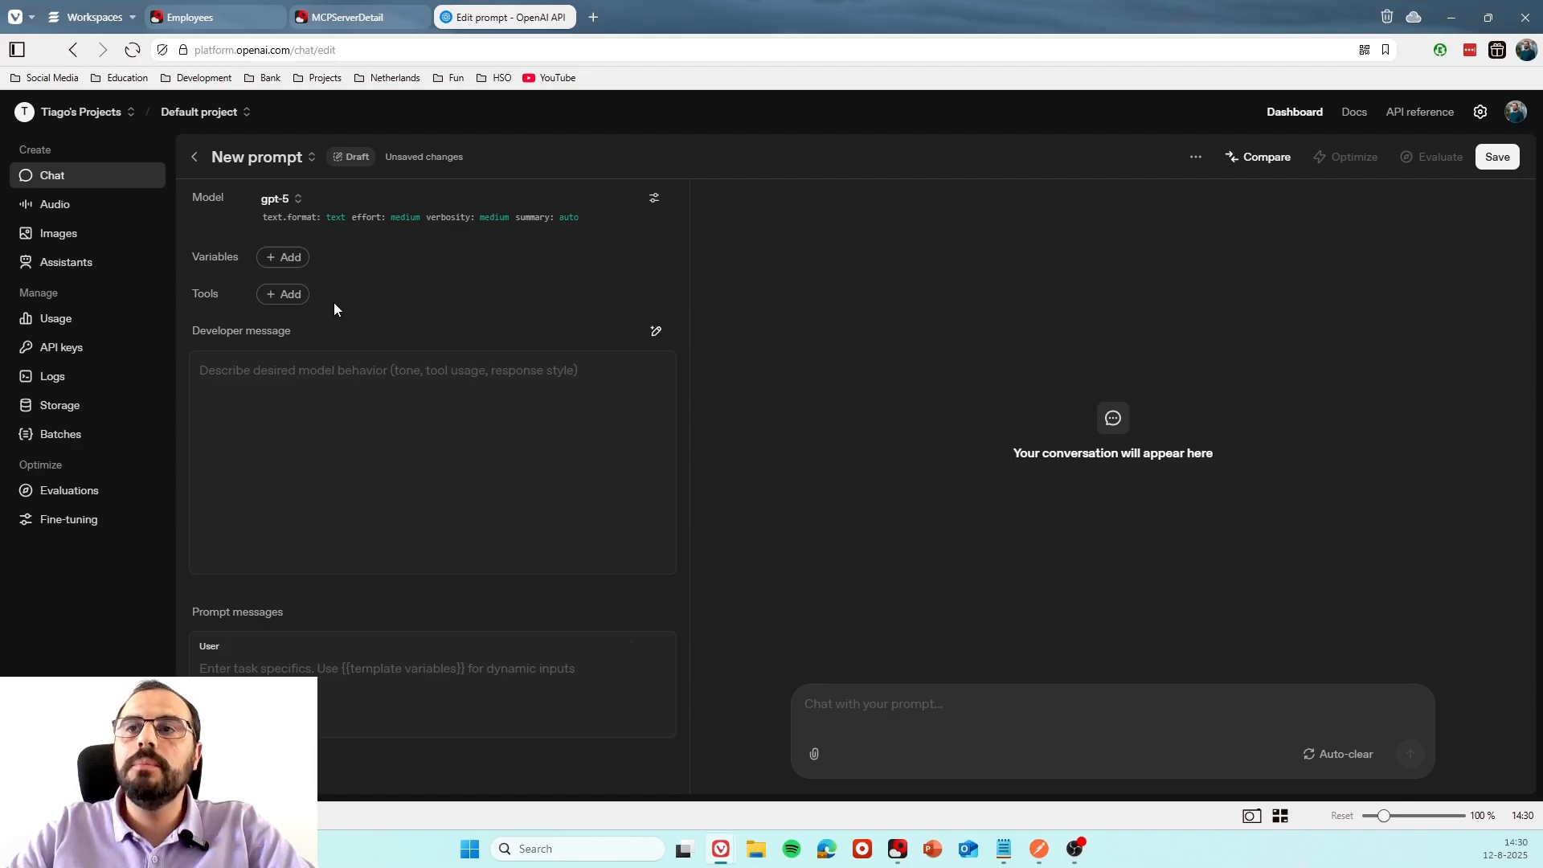
pyautogui.click(293, 295)
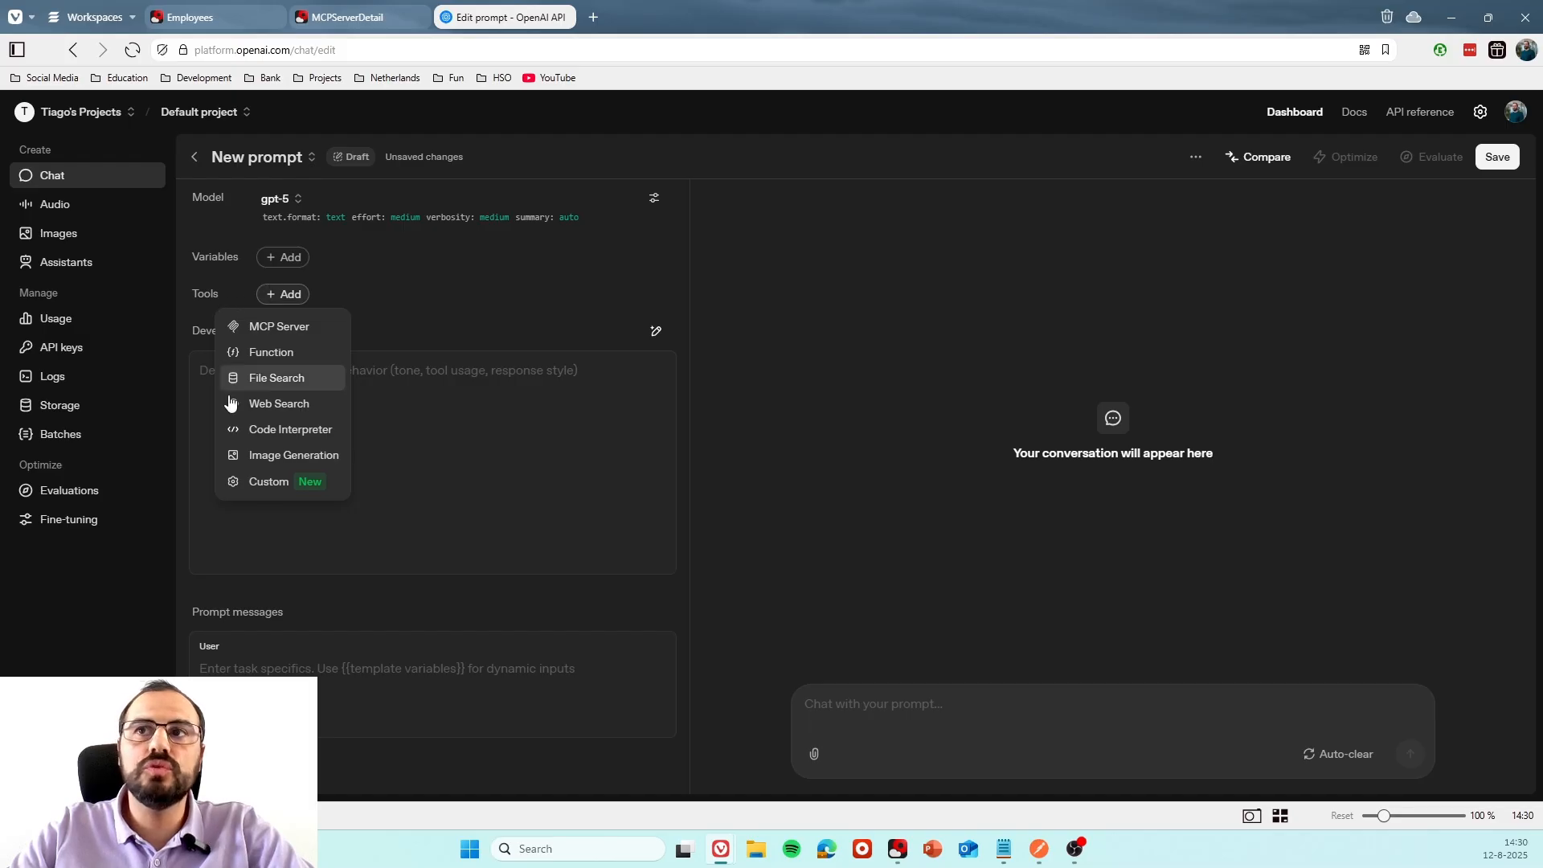
pyautogui.click(270, 333)
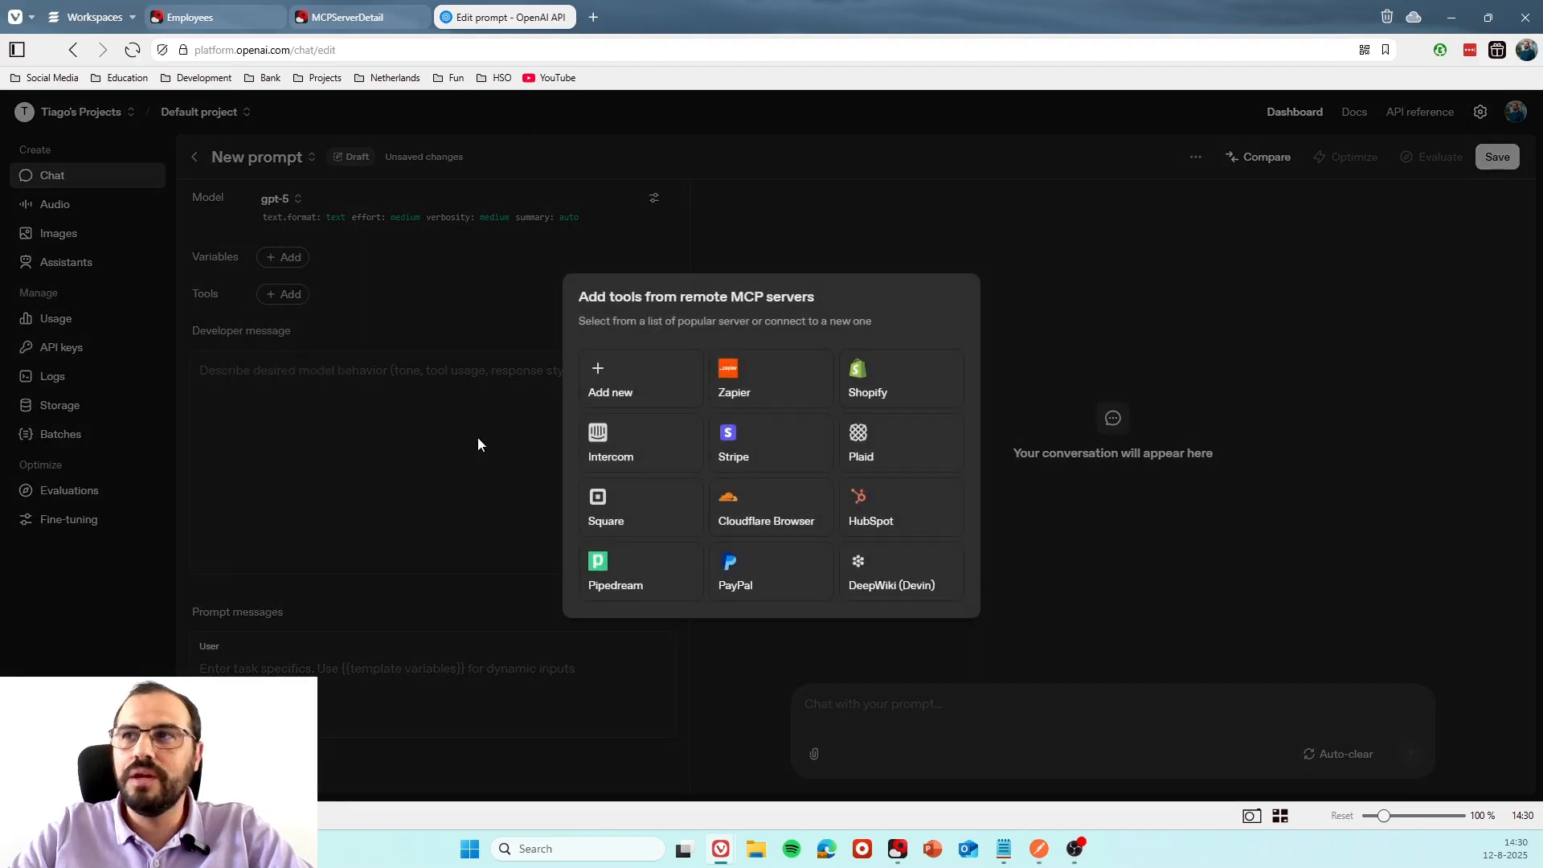
pyautogui.click(665, 383)
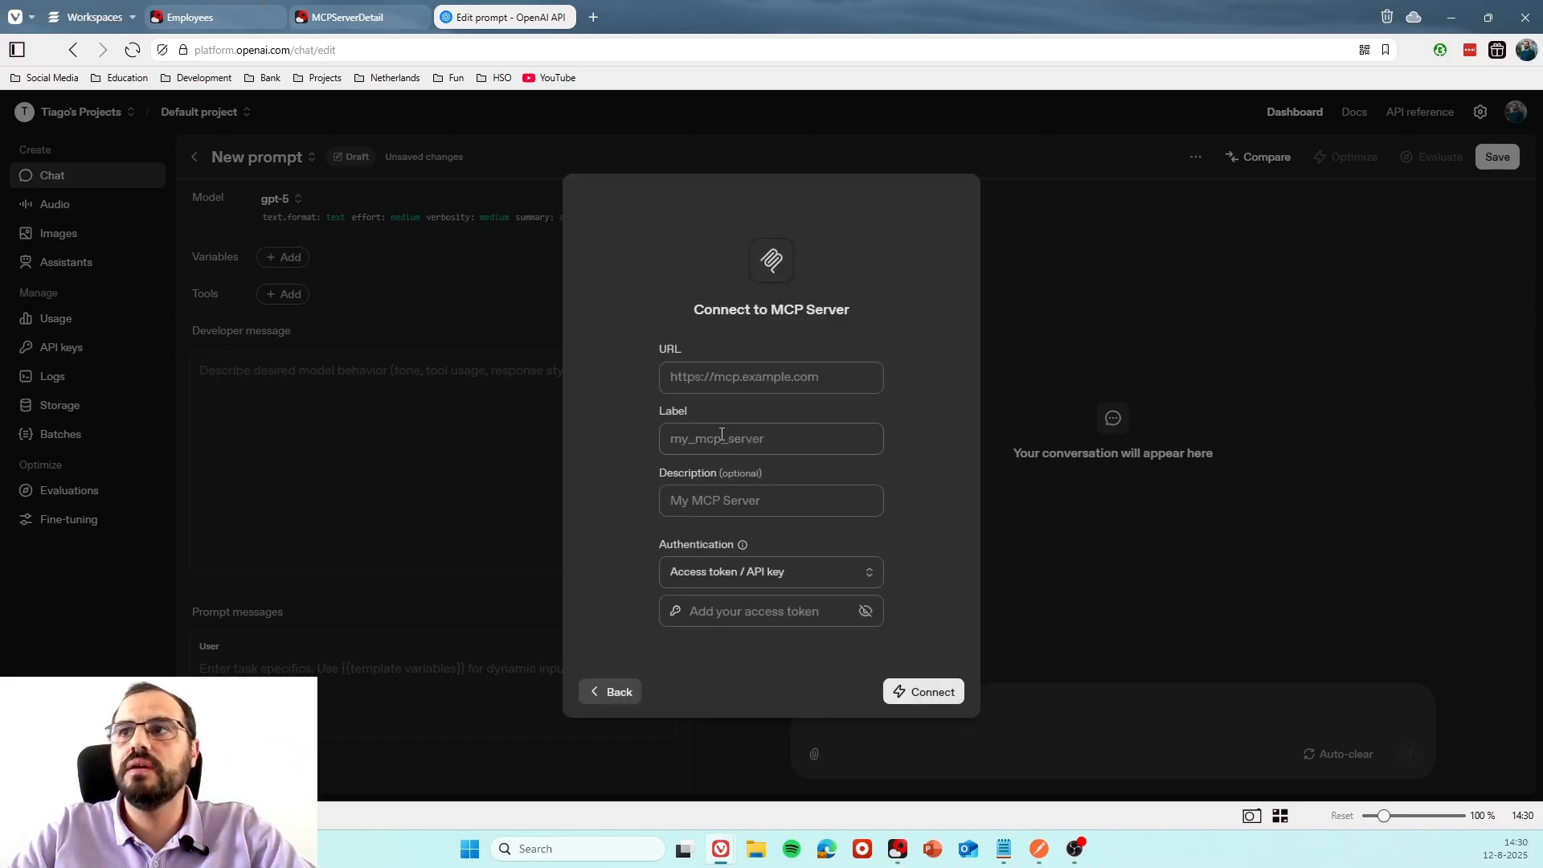
pyautogui.click(809, 377)
pyautogui.hotkey('ctrl', 'v')
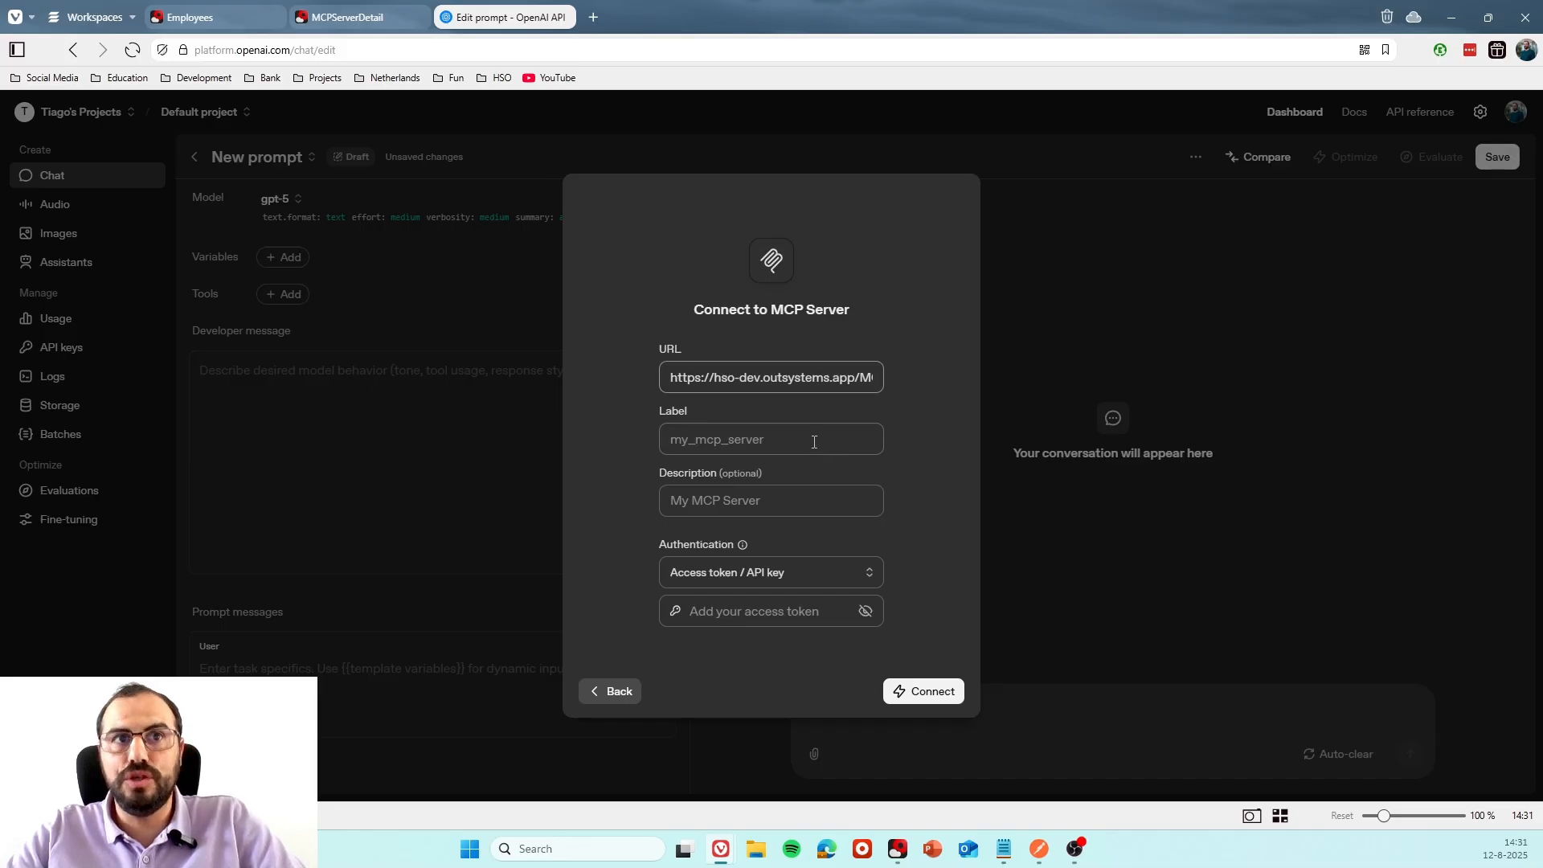
pyautogui.moveTo(762, 377); pyautogui.dragTo(847, 382)
pyautogui.click(786, 377)
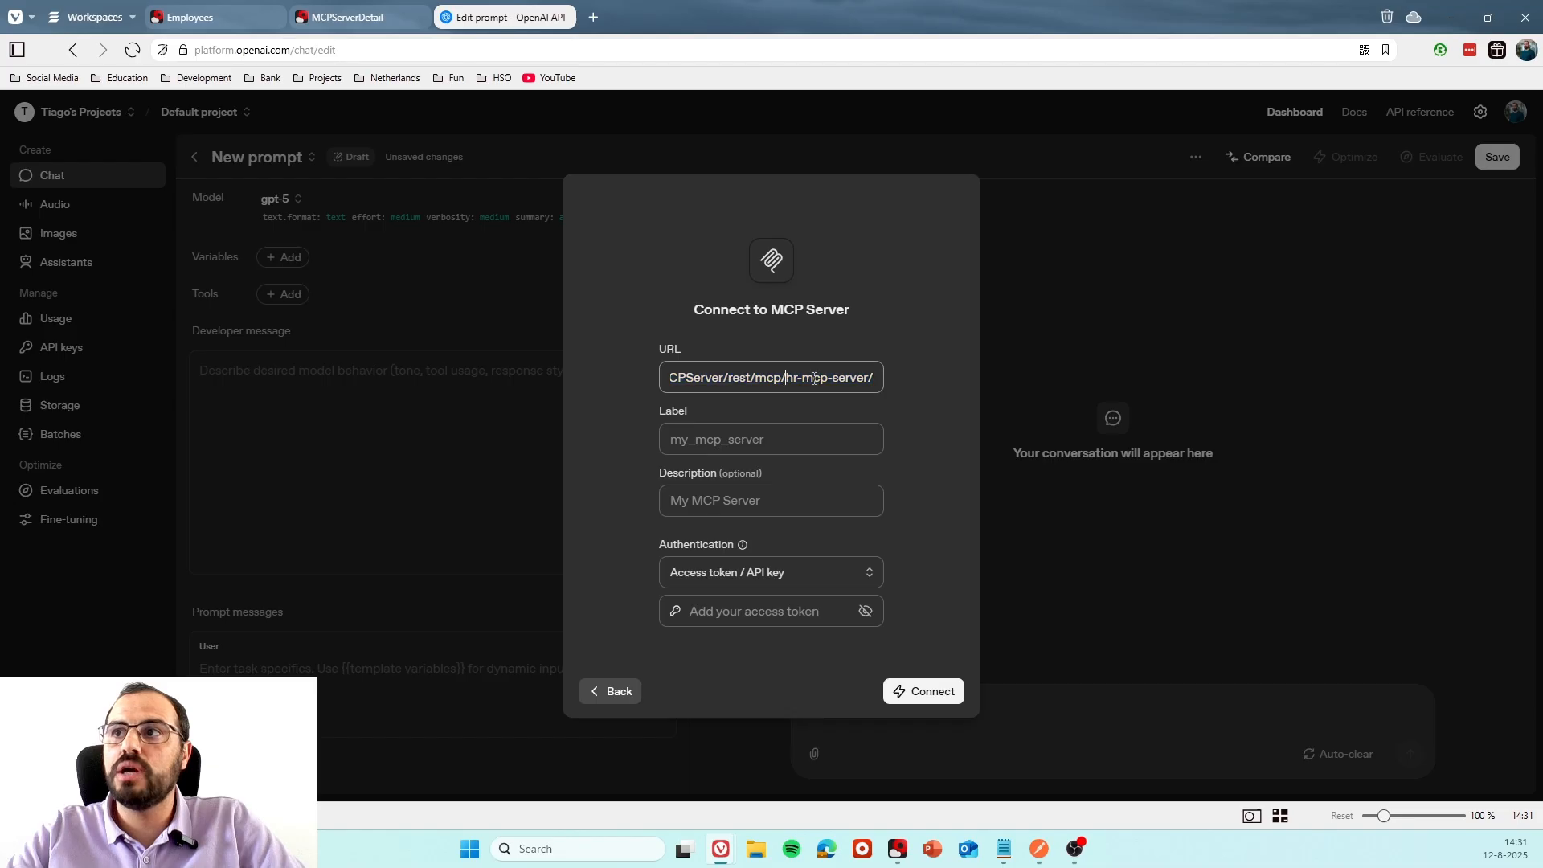
# Label the MCP server OutSystems_HR_MCP, paste the access token and connect to it.
pyautogui.click(718, 433)
pyautogui.click(799, 503)
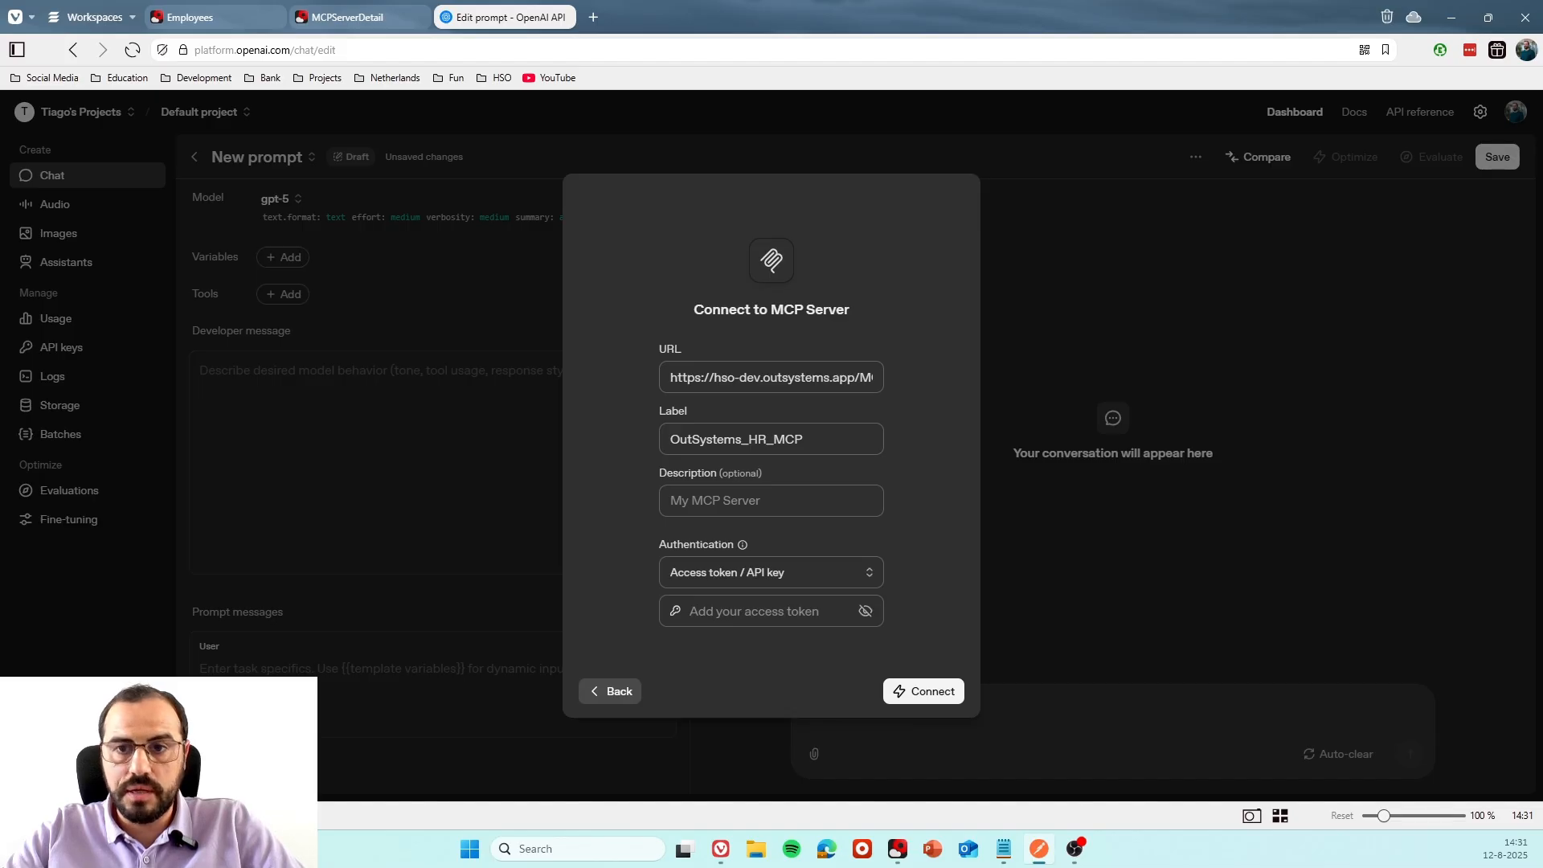
pyautogui.click(751, 612)
pyautogui.hotkey('ctrl', 'v')
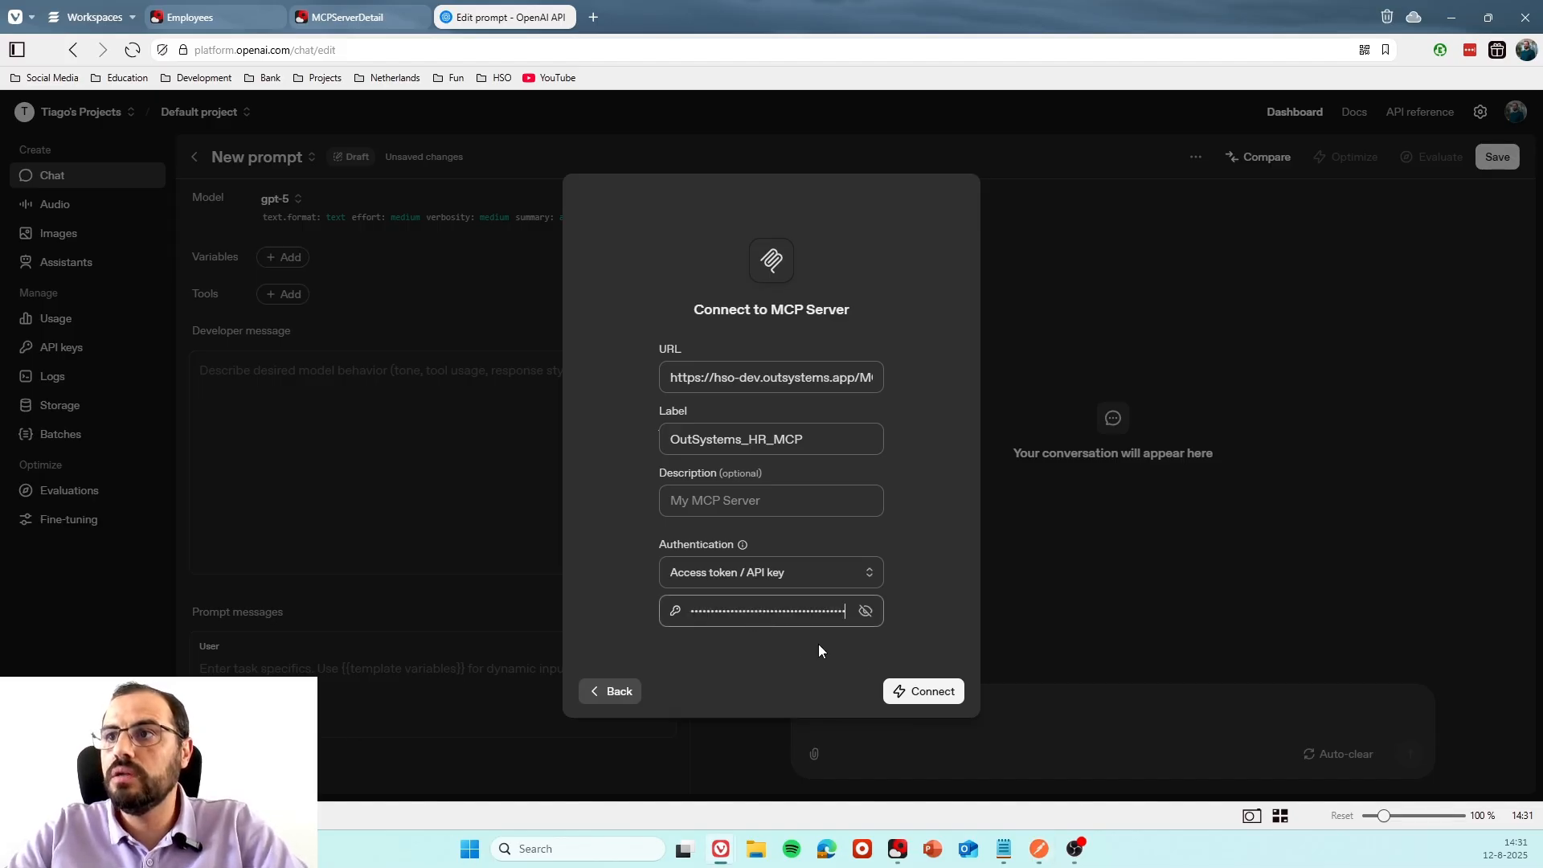
pyautogui.click(941, 693)
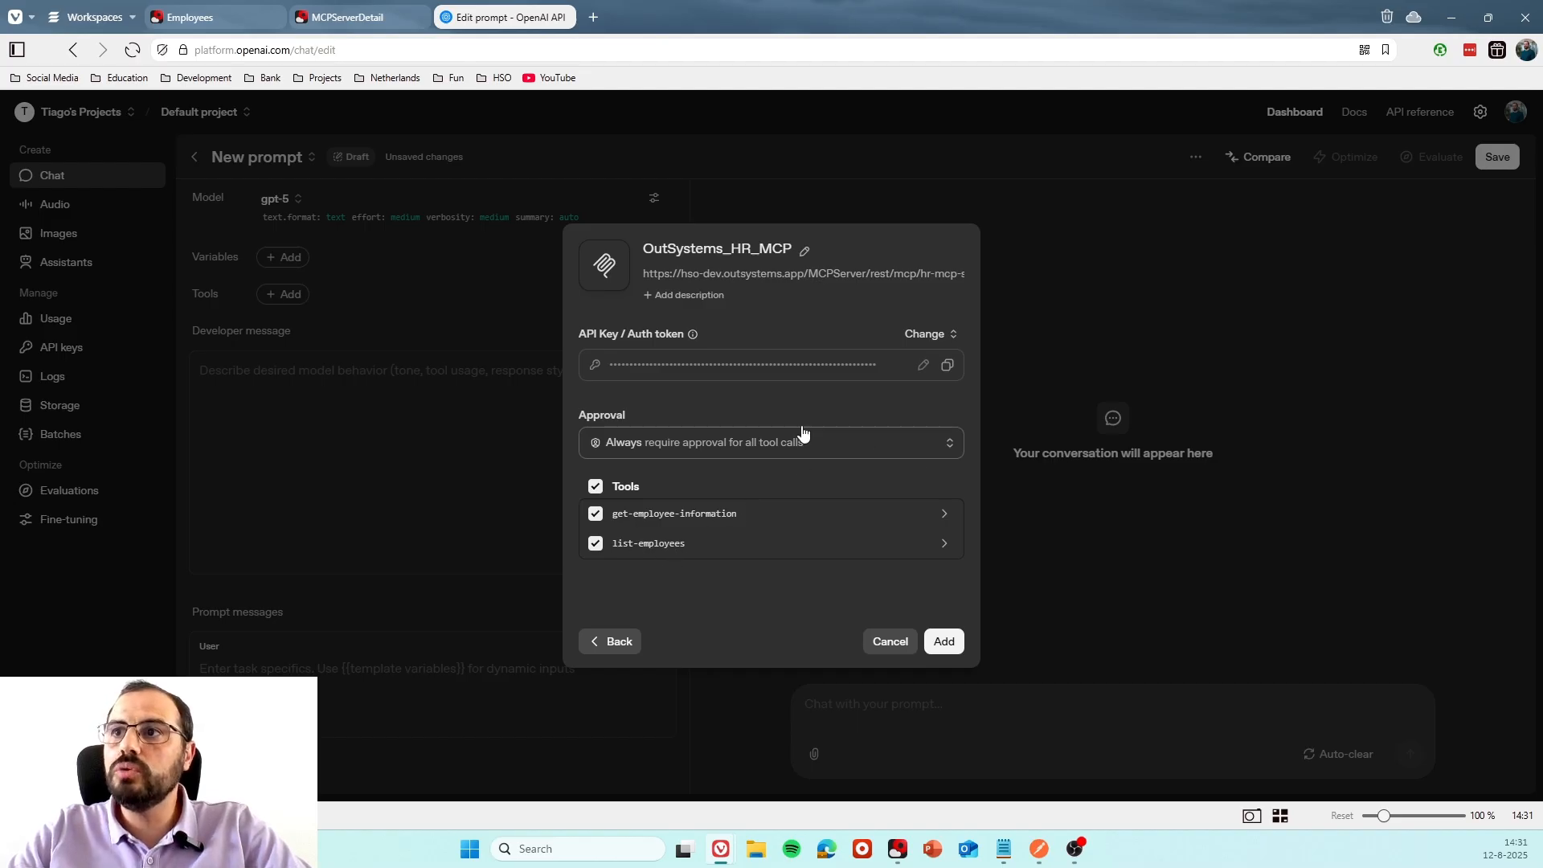
# Set the approval to never require approval for any tool call and add the server's tools to the prompt.
pyautogui.click(929, 448)
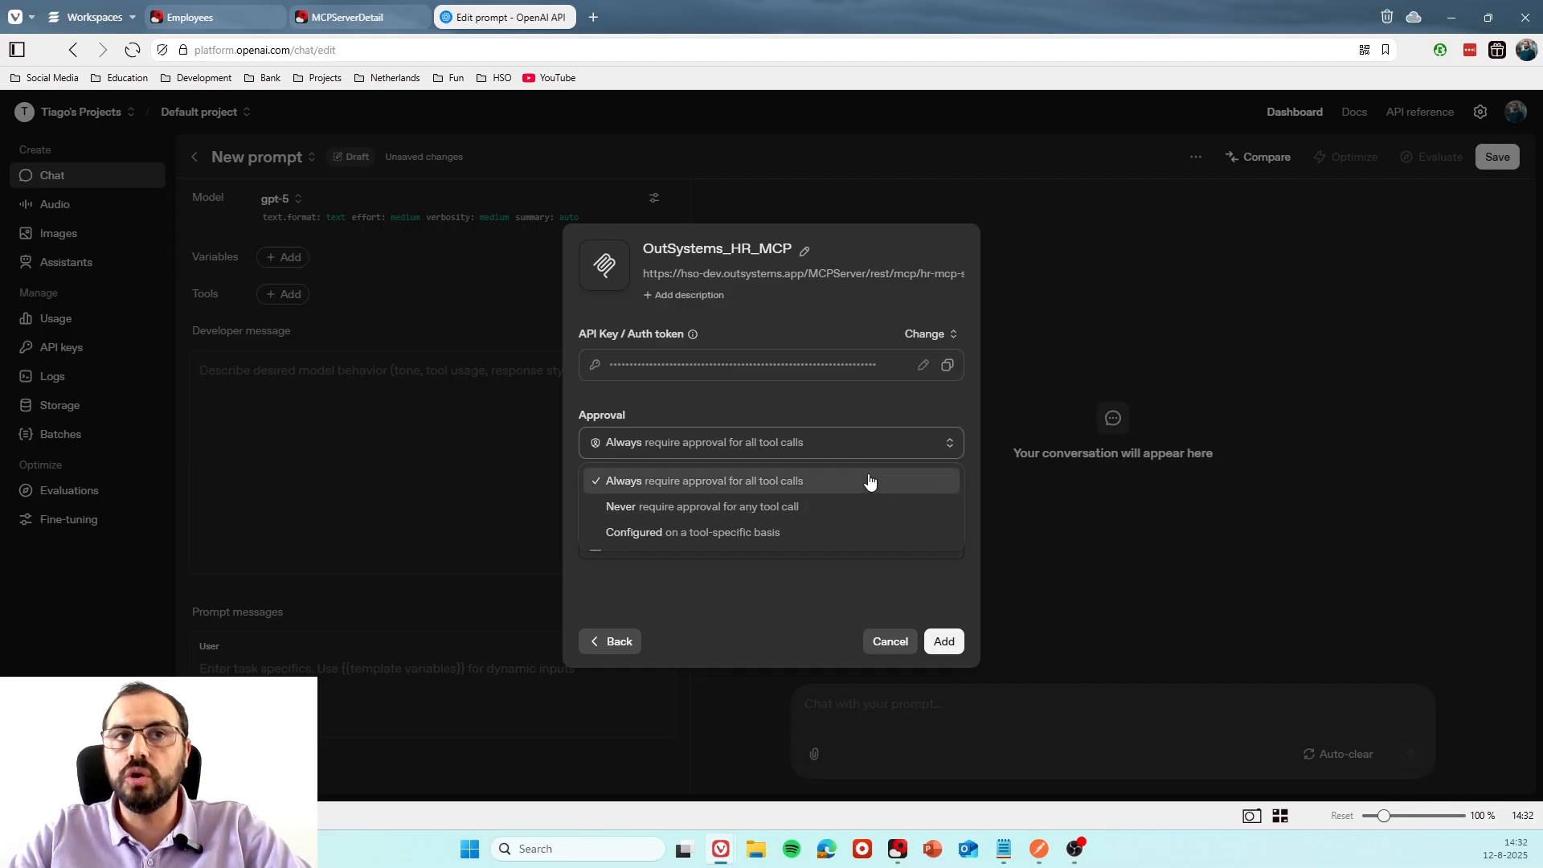
pyautogui.click(814, 514)
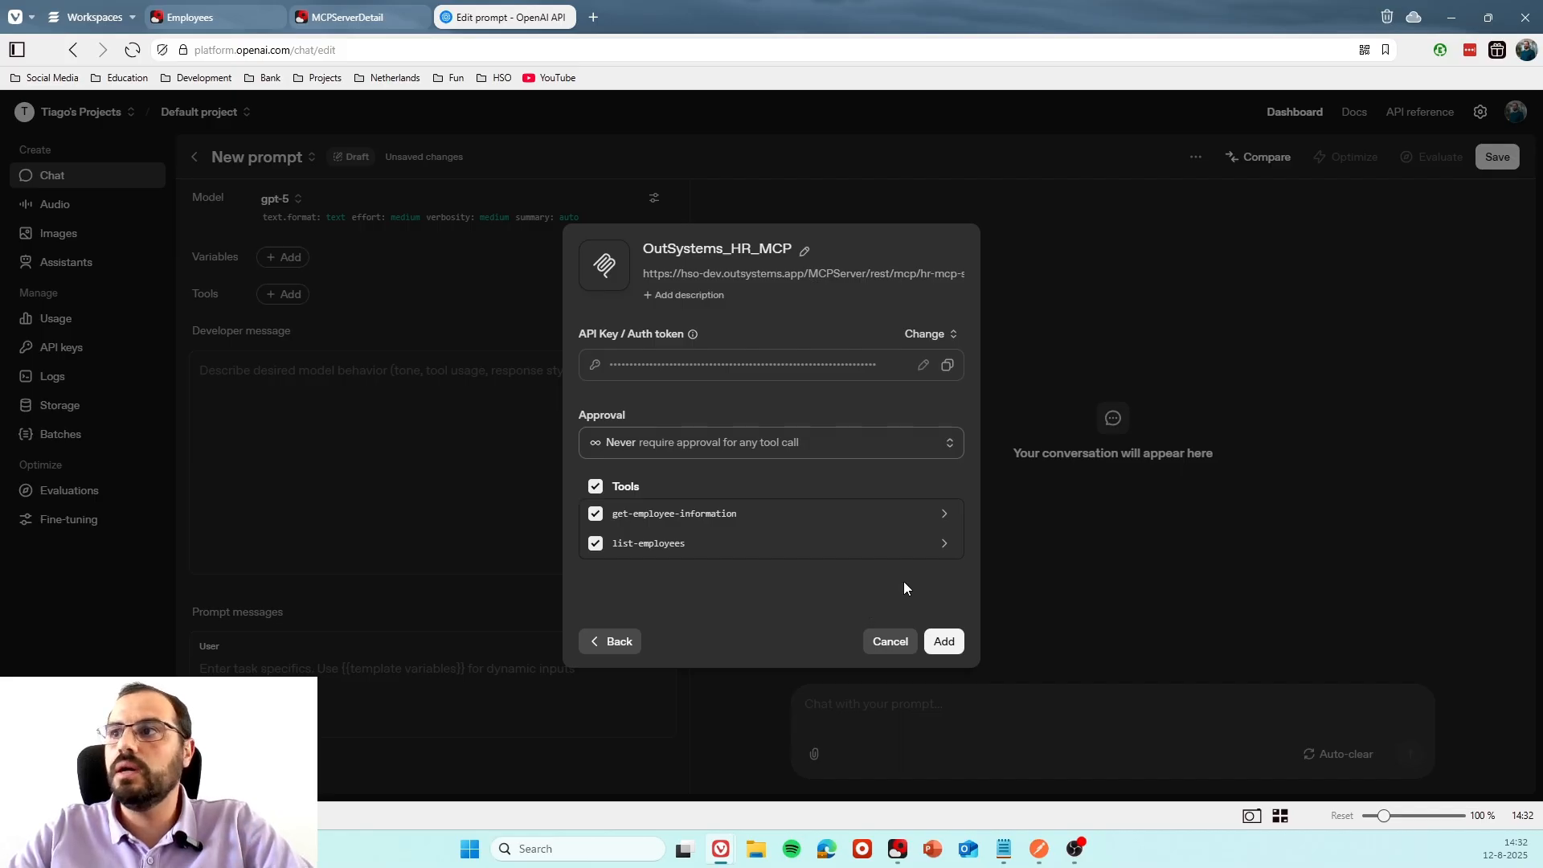
pyautogui.click(944, 642)
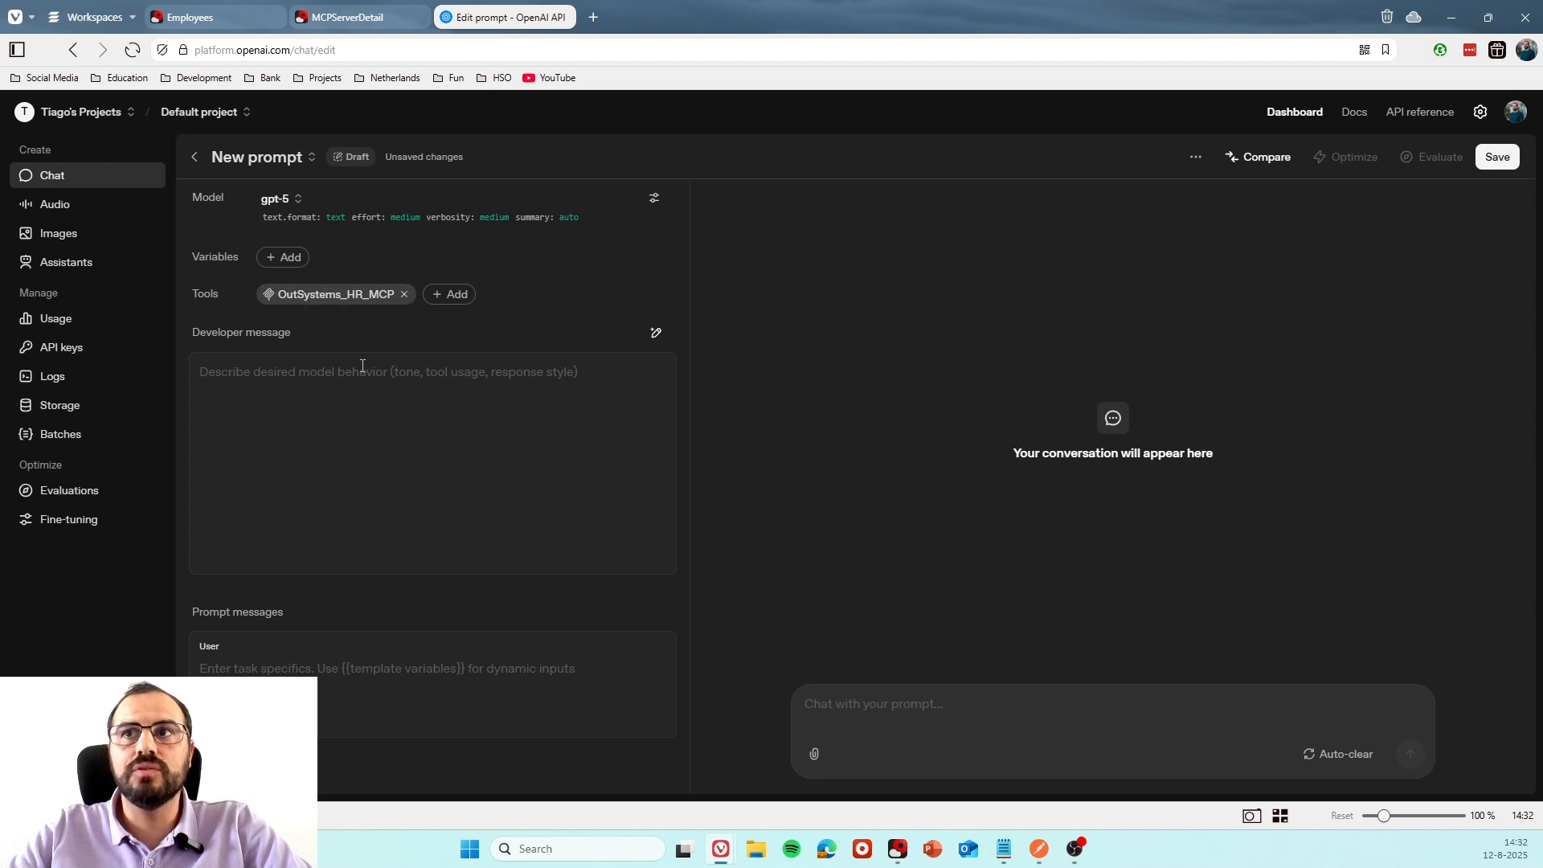
# Send the chat message "Hi there! Can you tell me the list of employees that the company have?".
pyautogui.click(854, 705)
pyautogui.write('Hi')
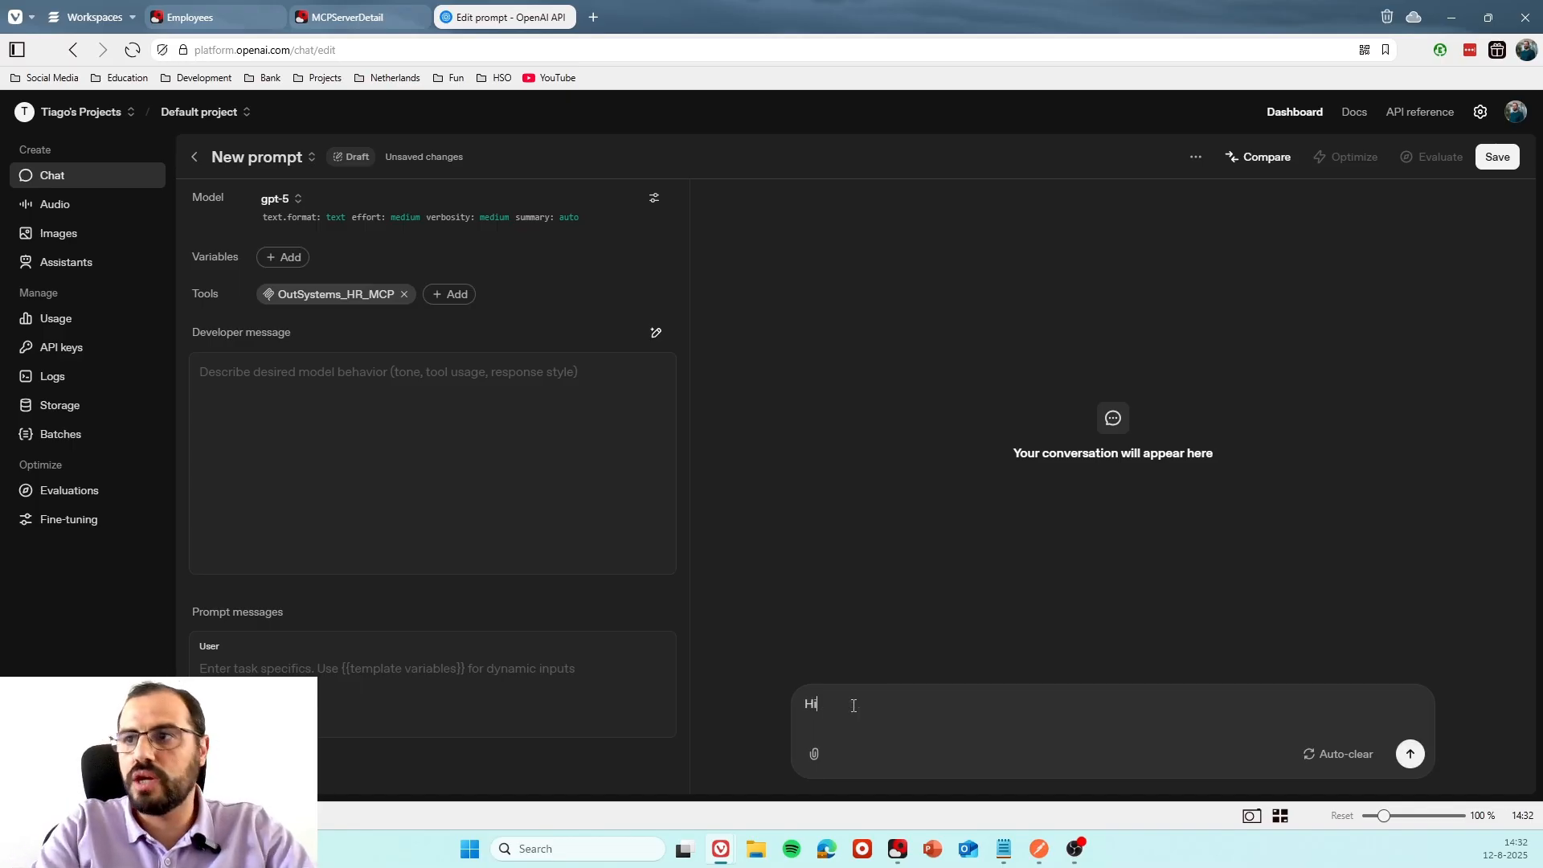
pyautogui.write(' th')
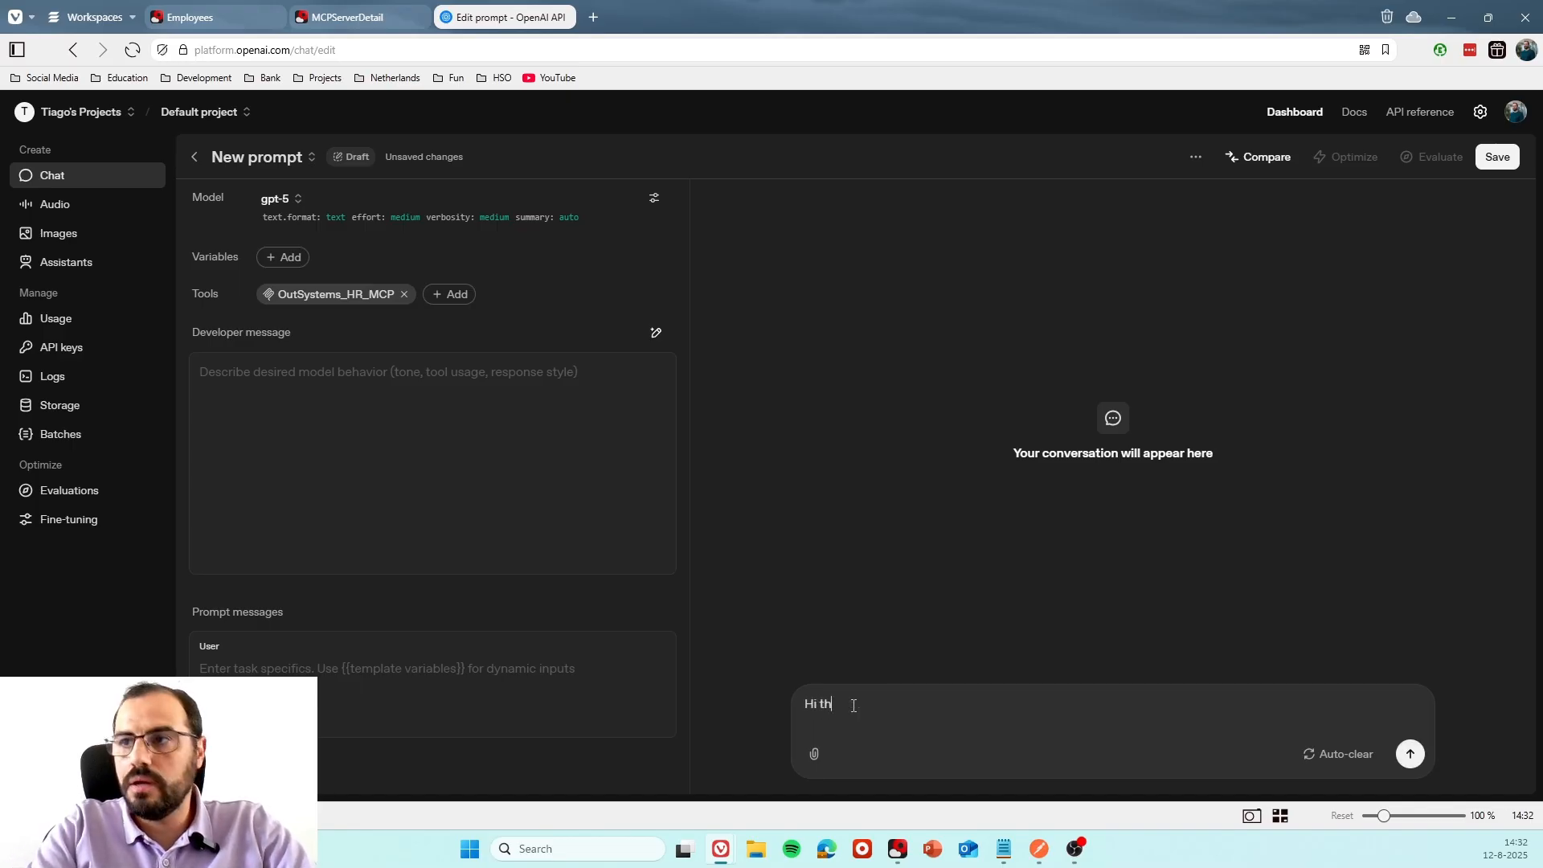
pyautogui.write('ere! Can you tell me the list ')
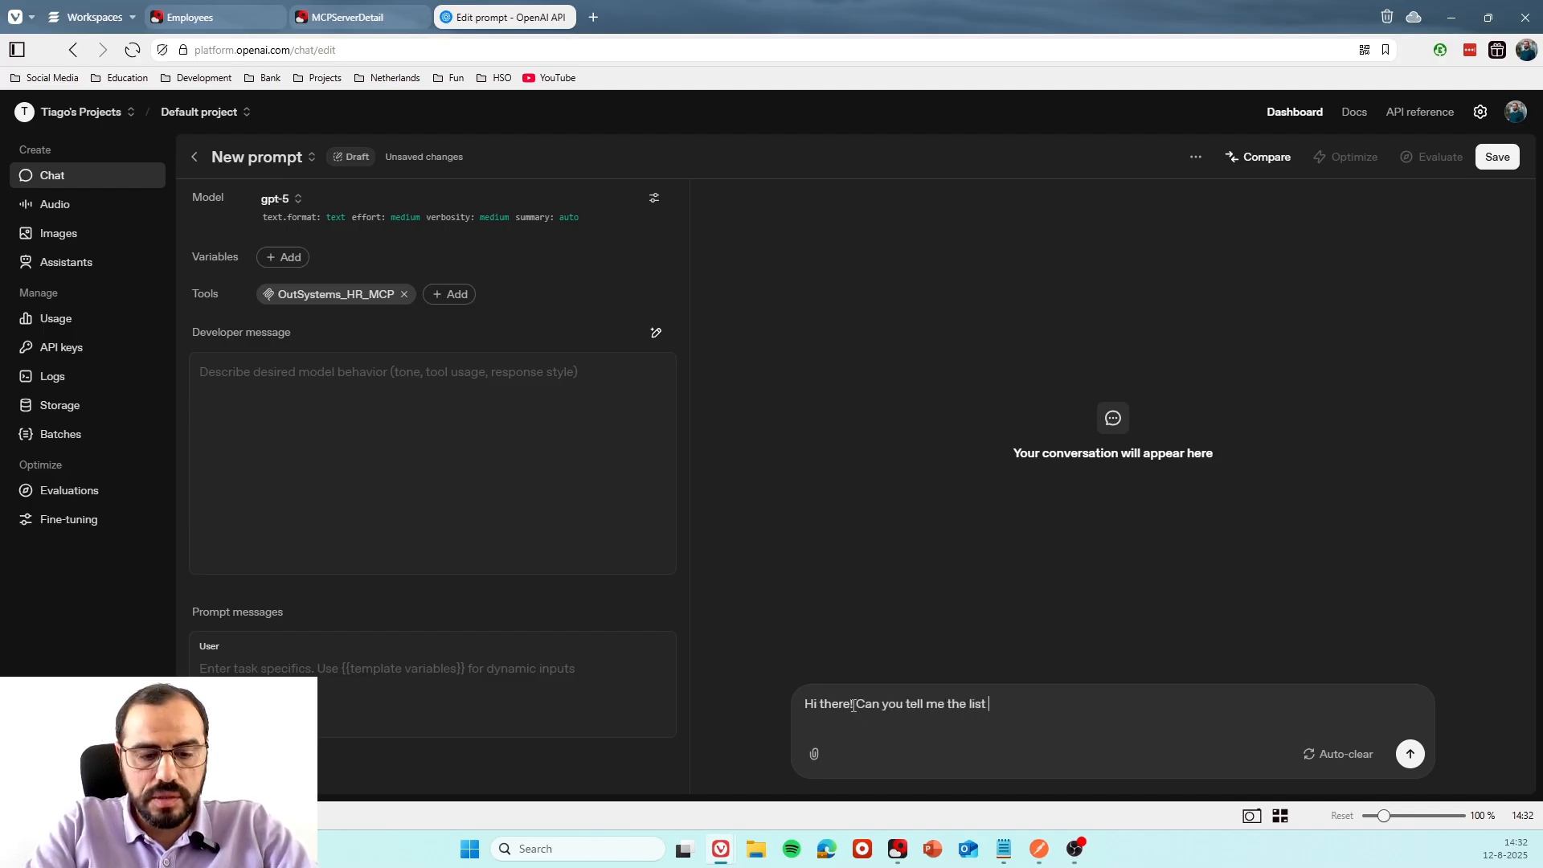
pyautogui.write('of employees that the co')
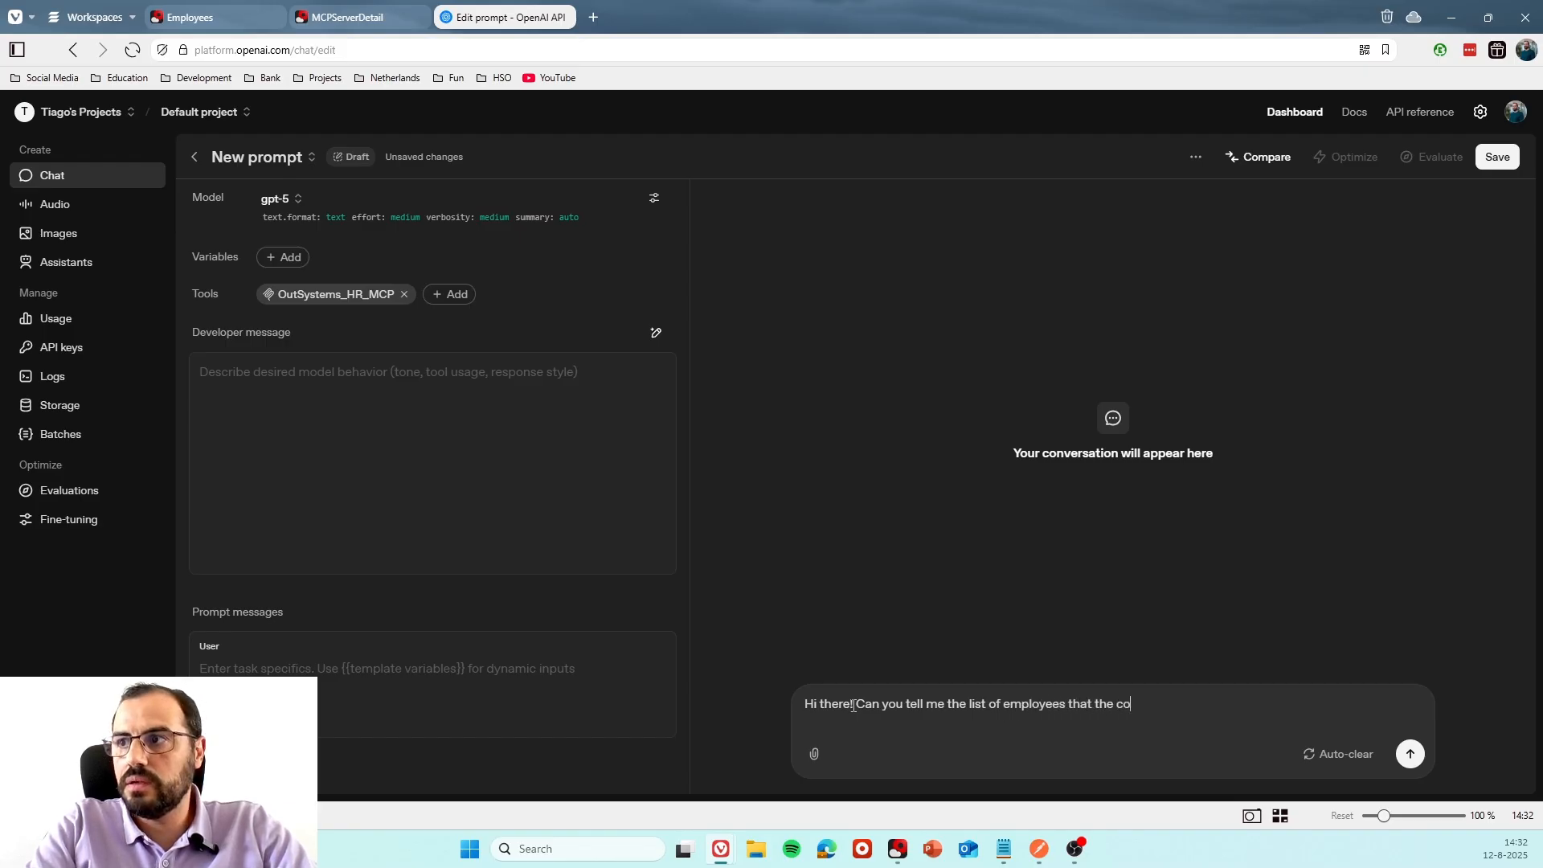
pyautogui.write('mpany ')
pyautogui.write('have?')
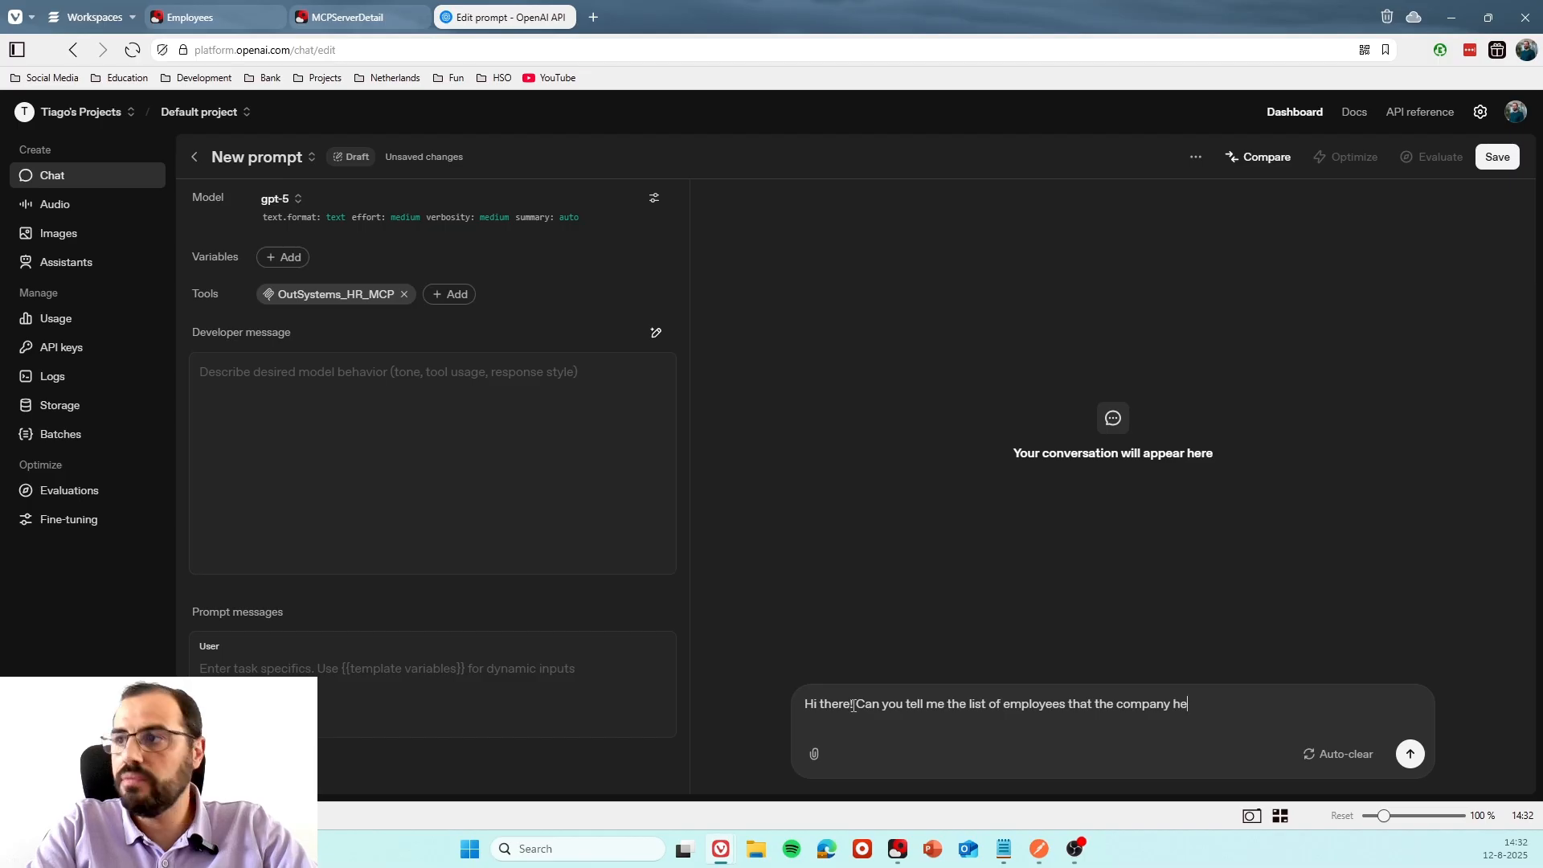
pyautogui.press('Return')
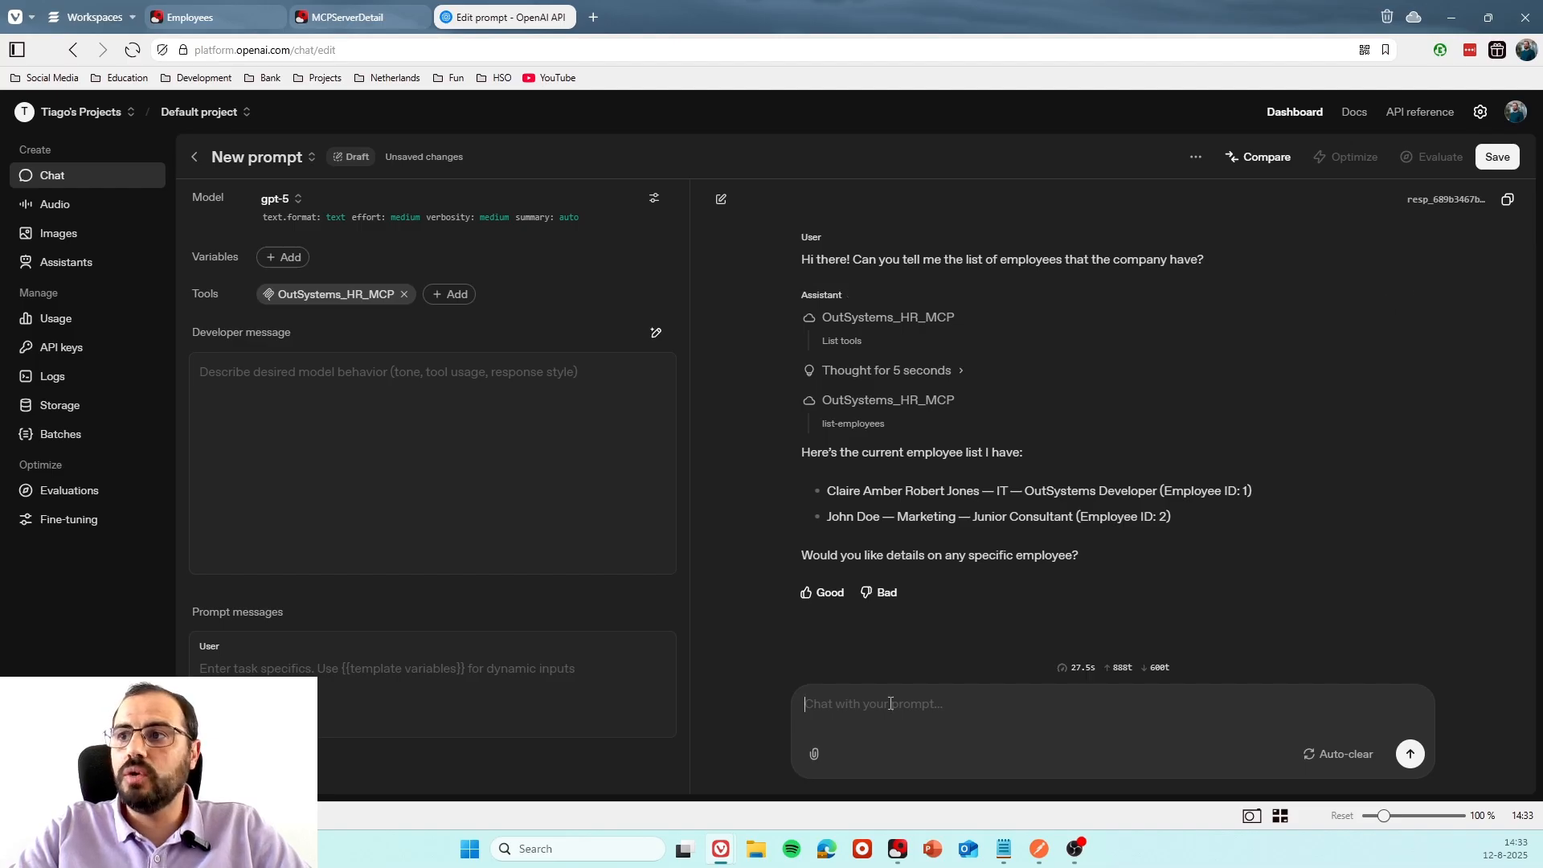
# Send a chat message asking "Can you tell me more about" the first listed employee, using the employee's first name.
pyautogui.write('Ca')
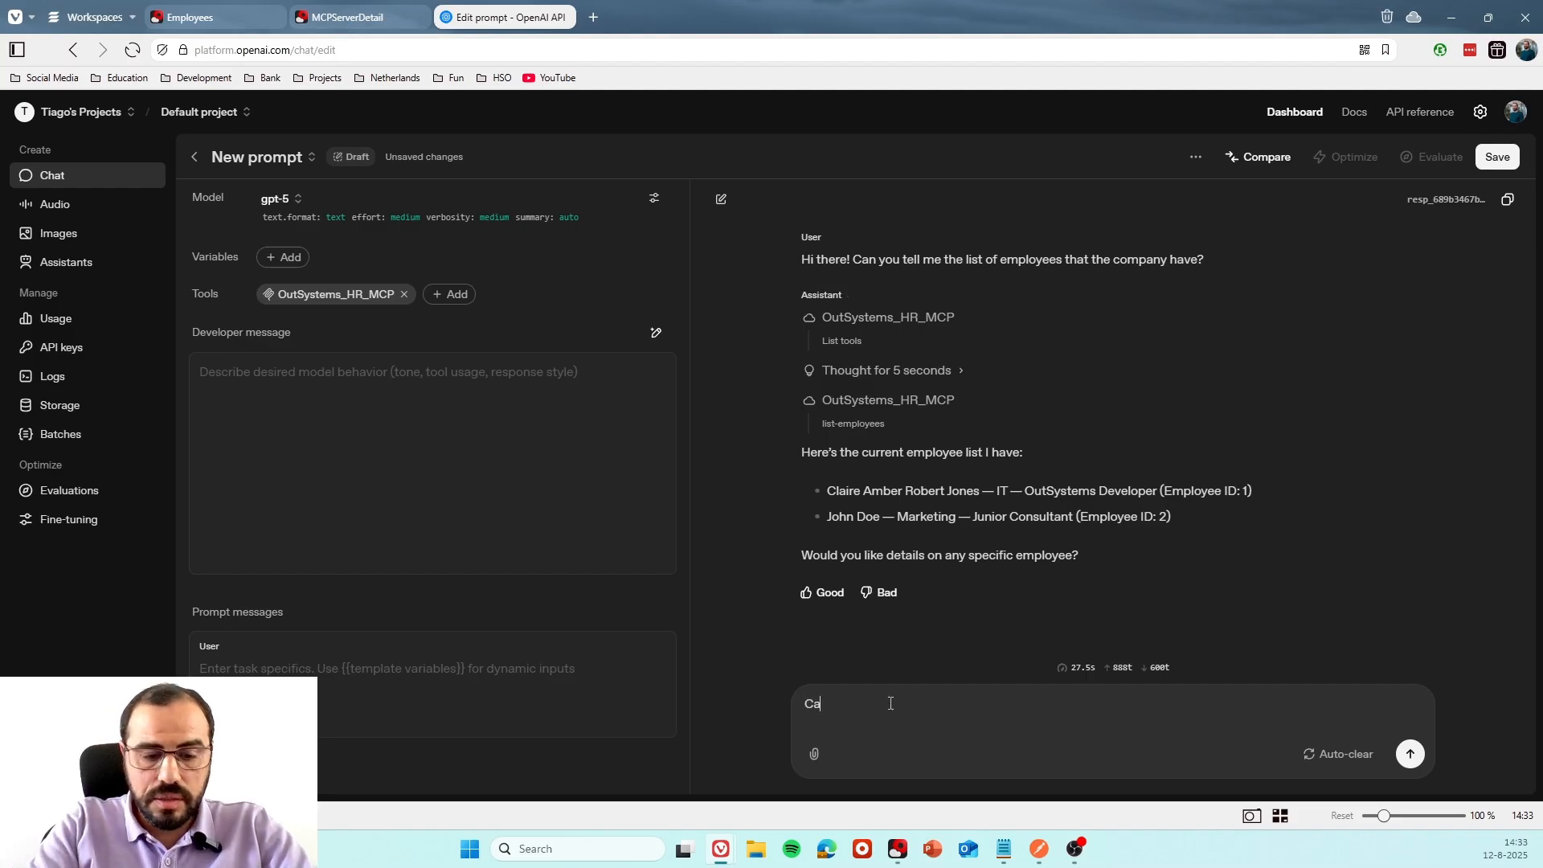
pyautogui.write('n you tell me')
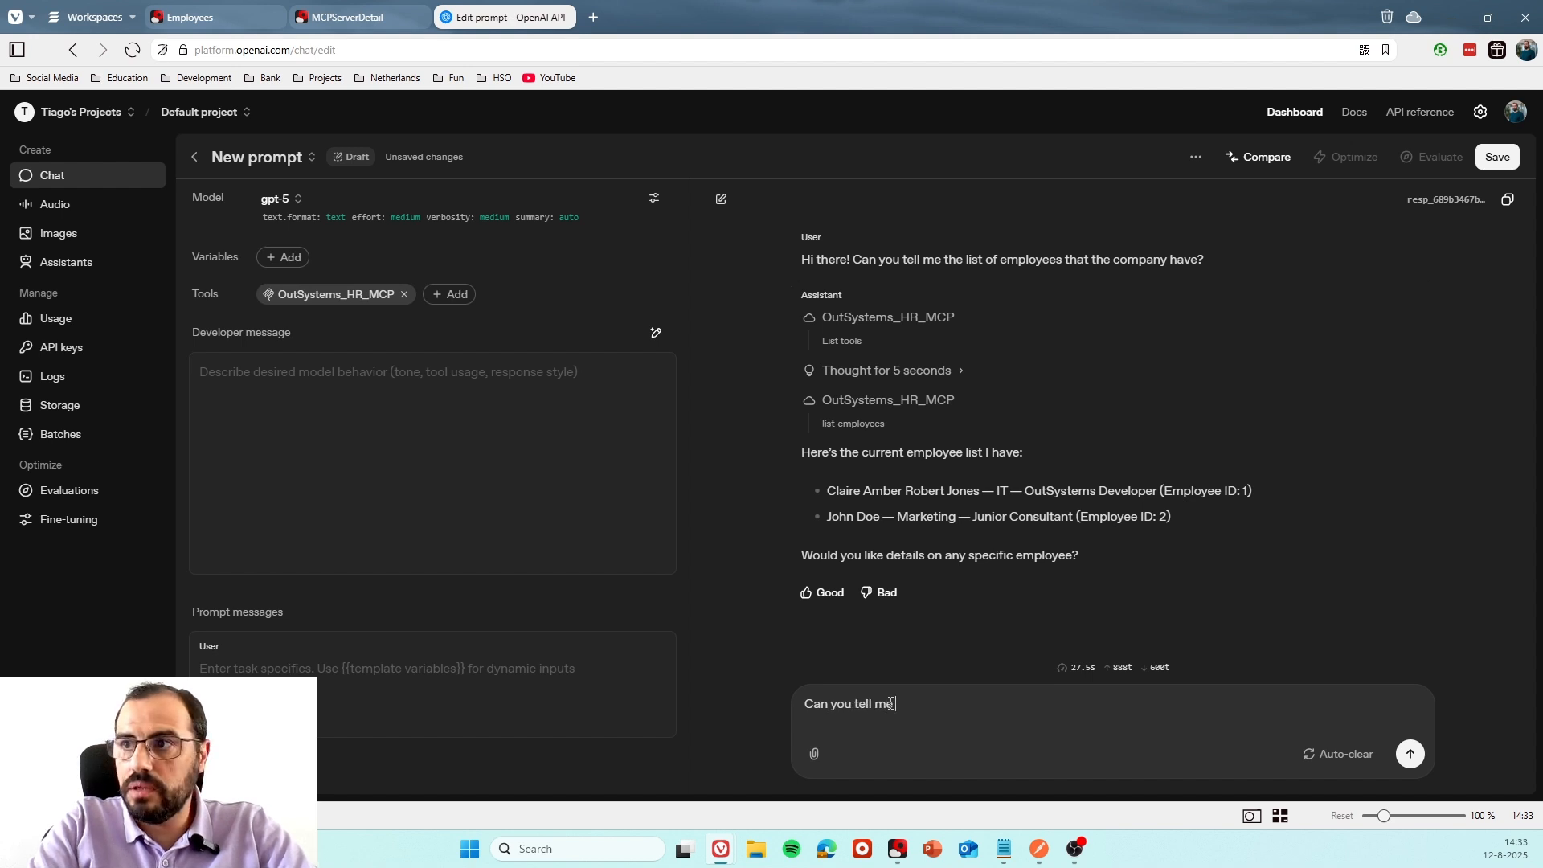
pyautogui.write(' more ')
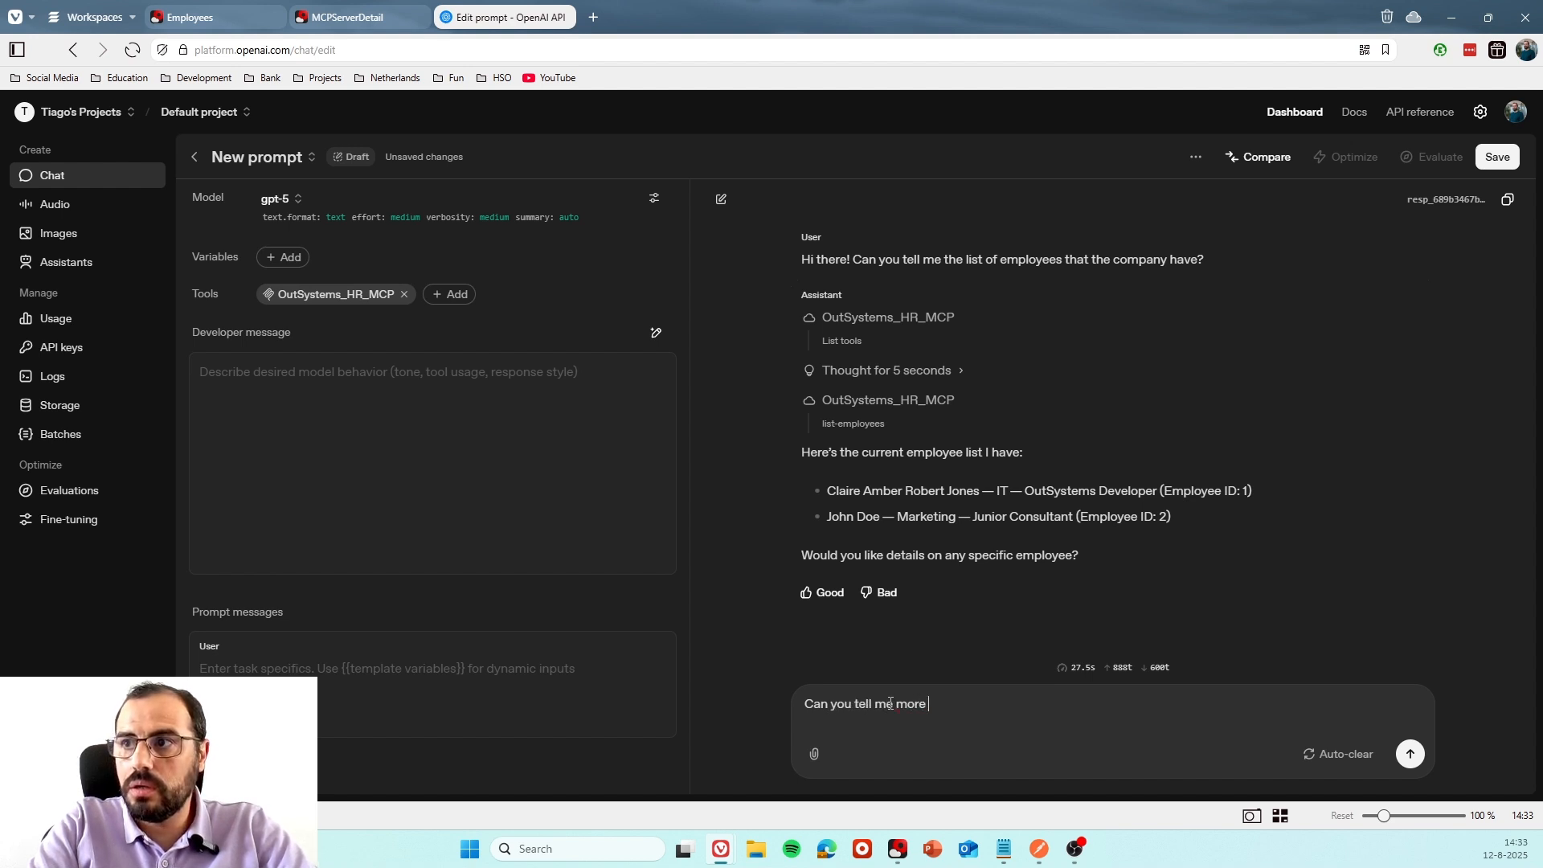
pyautogui.write('about Clarie')
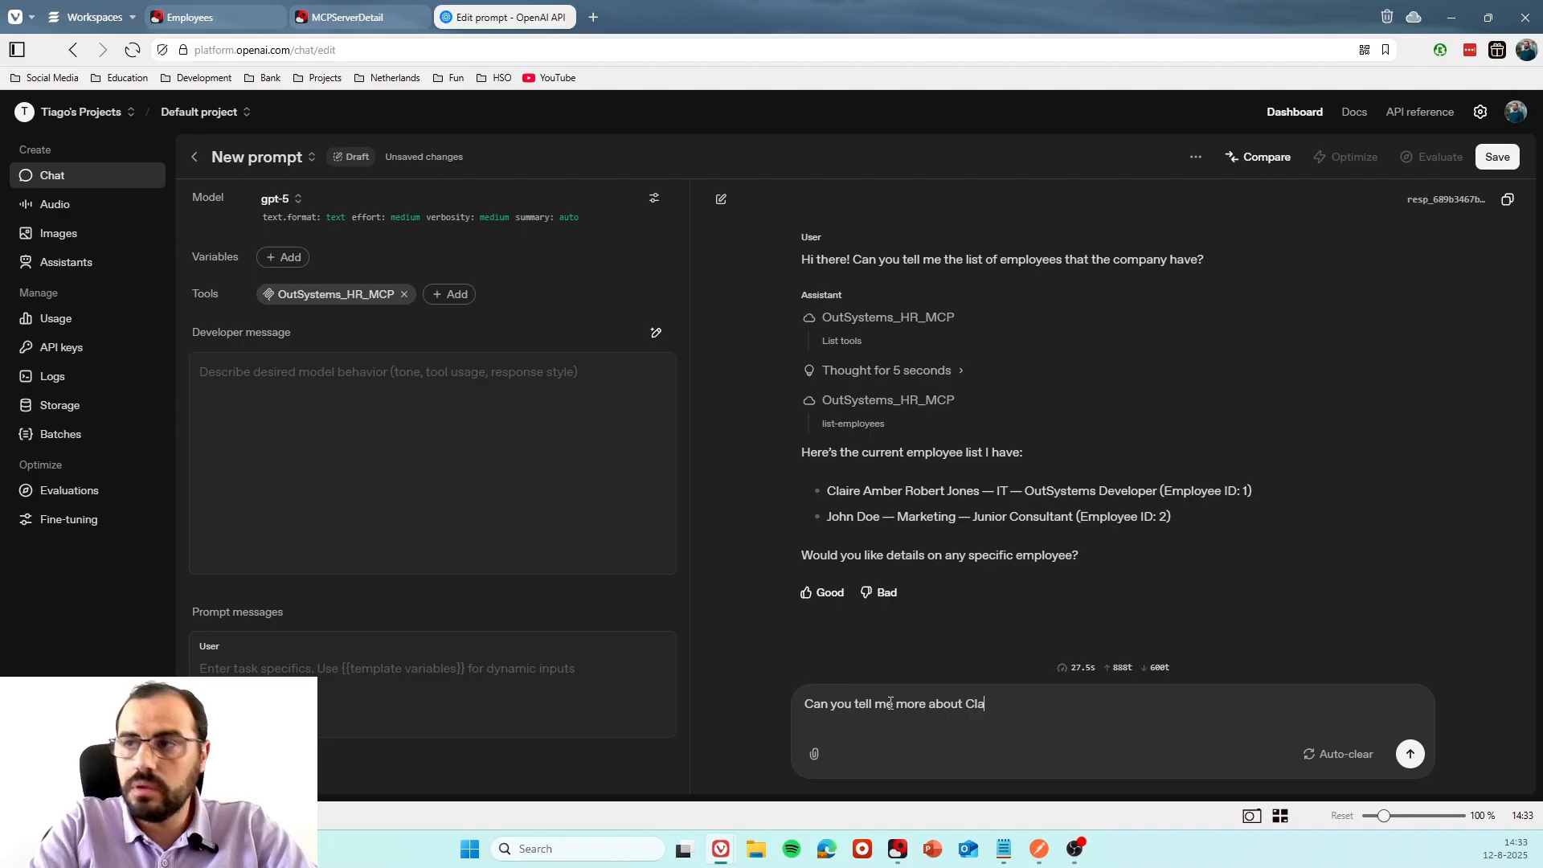
pyautogui.press('BackSpace')
pyautogui.press('BackSpace')
pyautogui.press('BackSpace')
pyautogui.write('ire?')
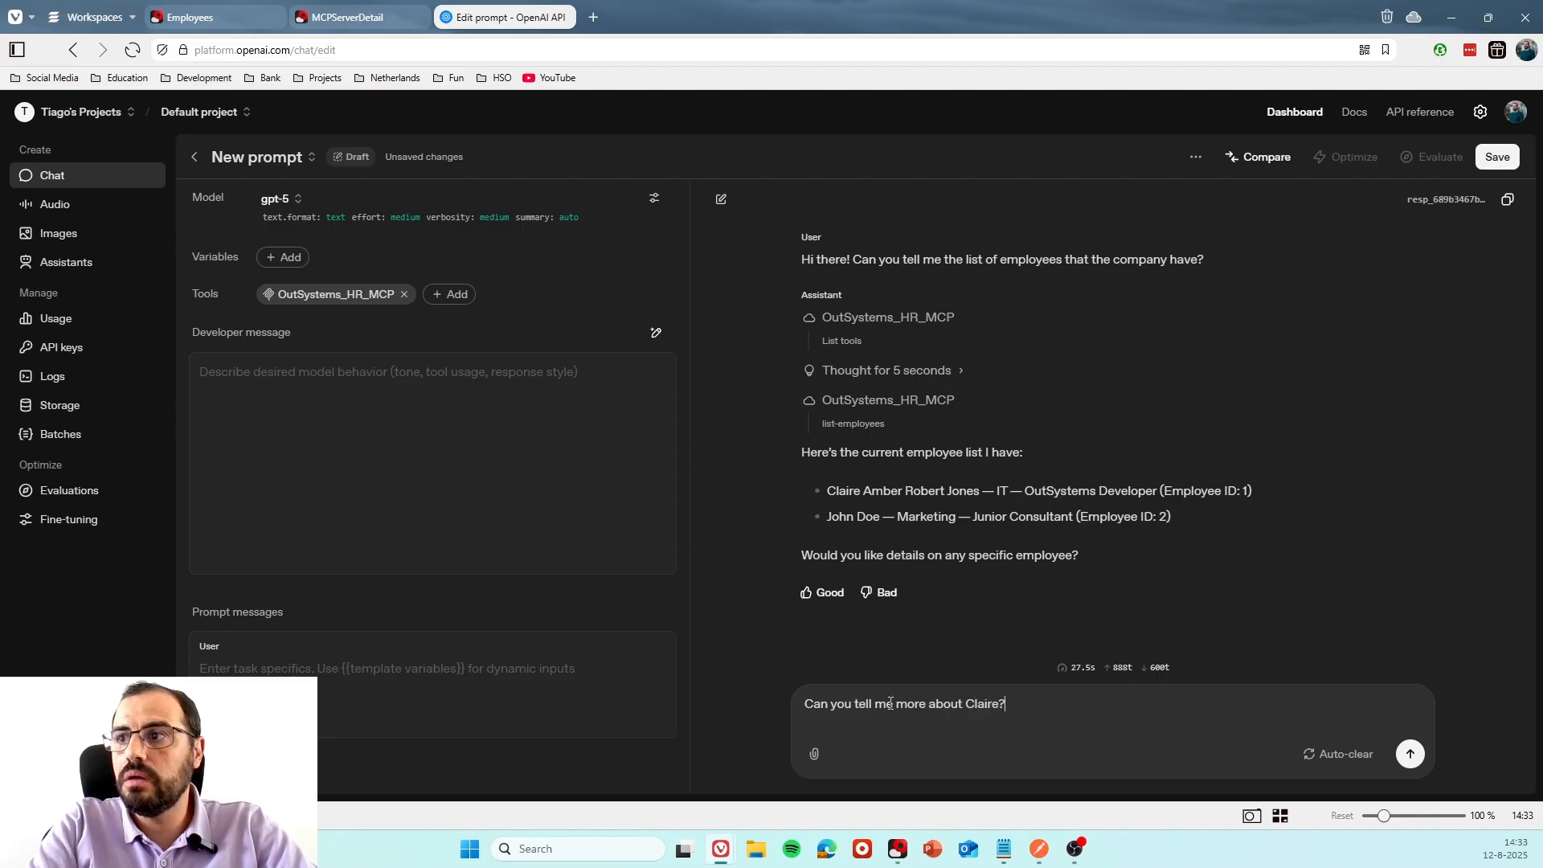
pyautogui.press('Return')
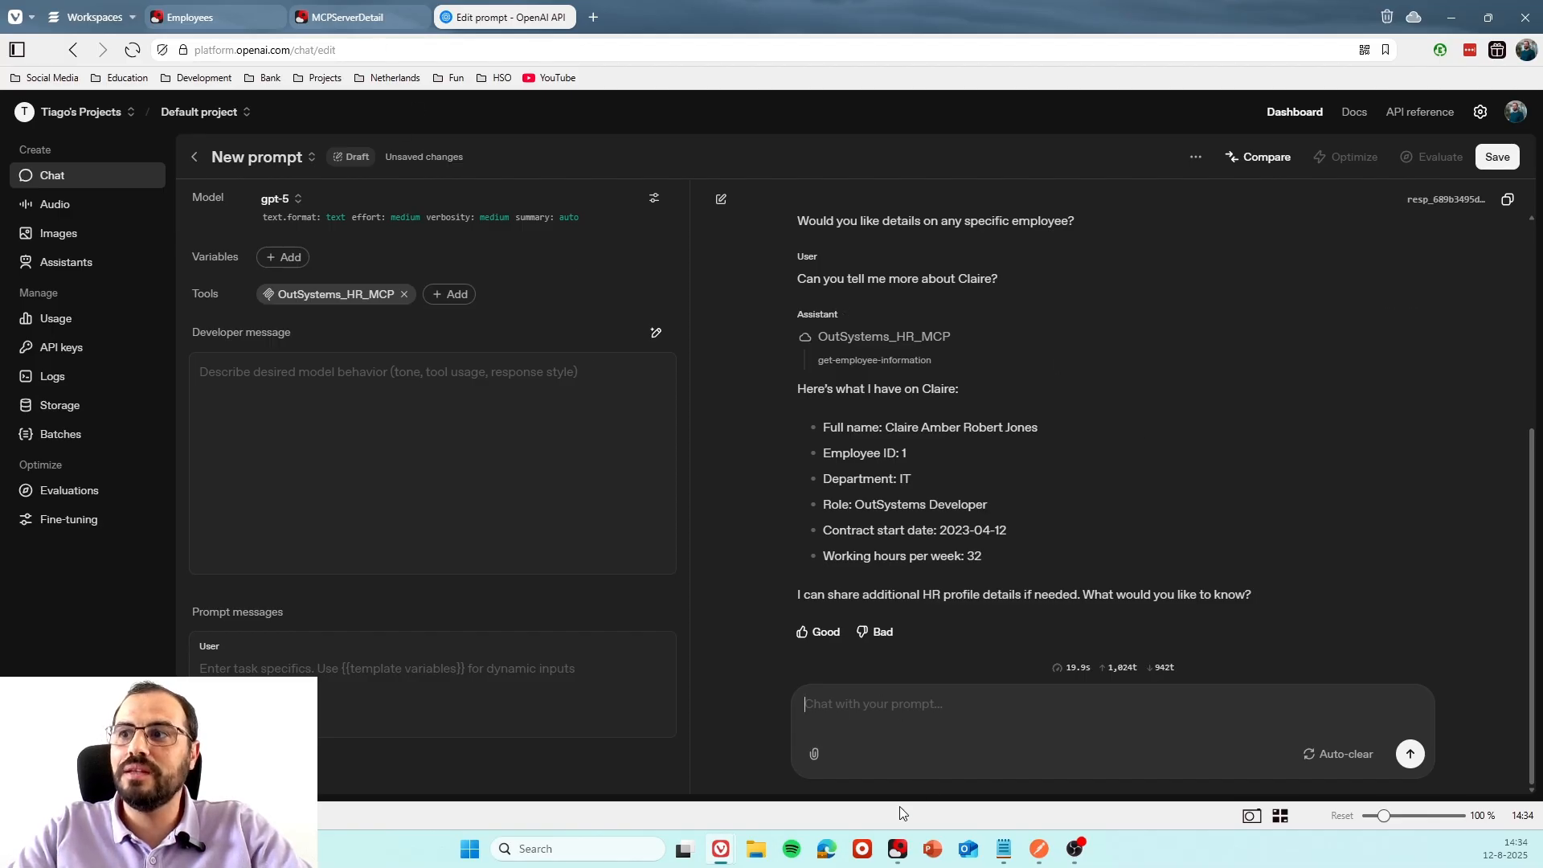
# Switch to ODC Studio, open the CallTool server action and examine its "Is test-tool?" condition and True branch.
pyautogui.moveTo(895, 855)
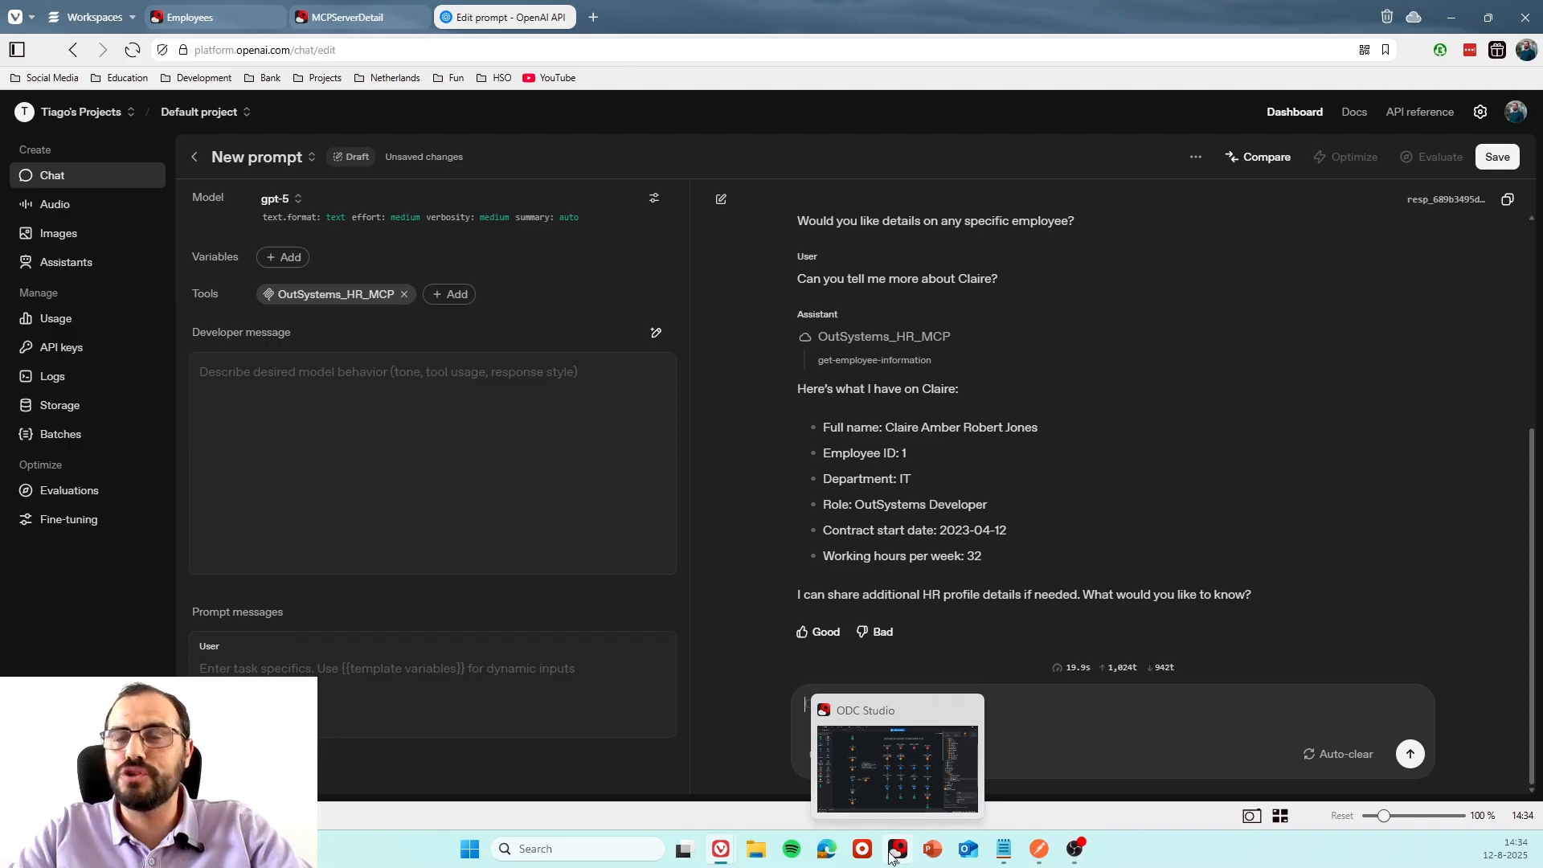
pyautogui.click(897, 855)
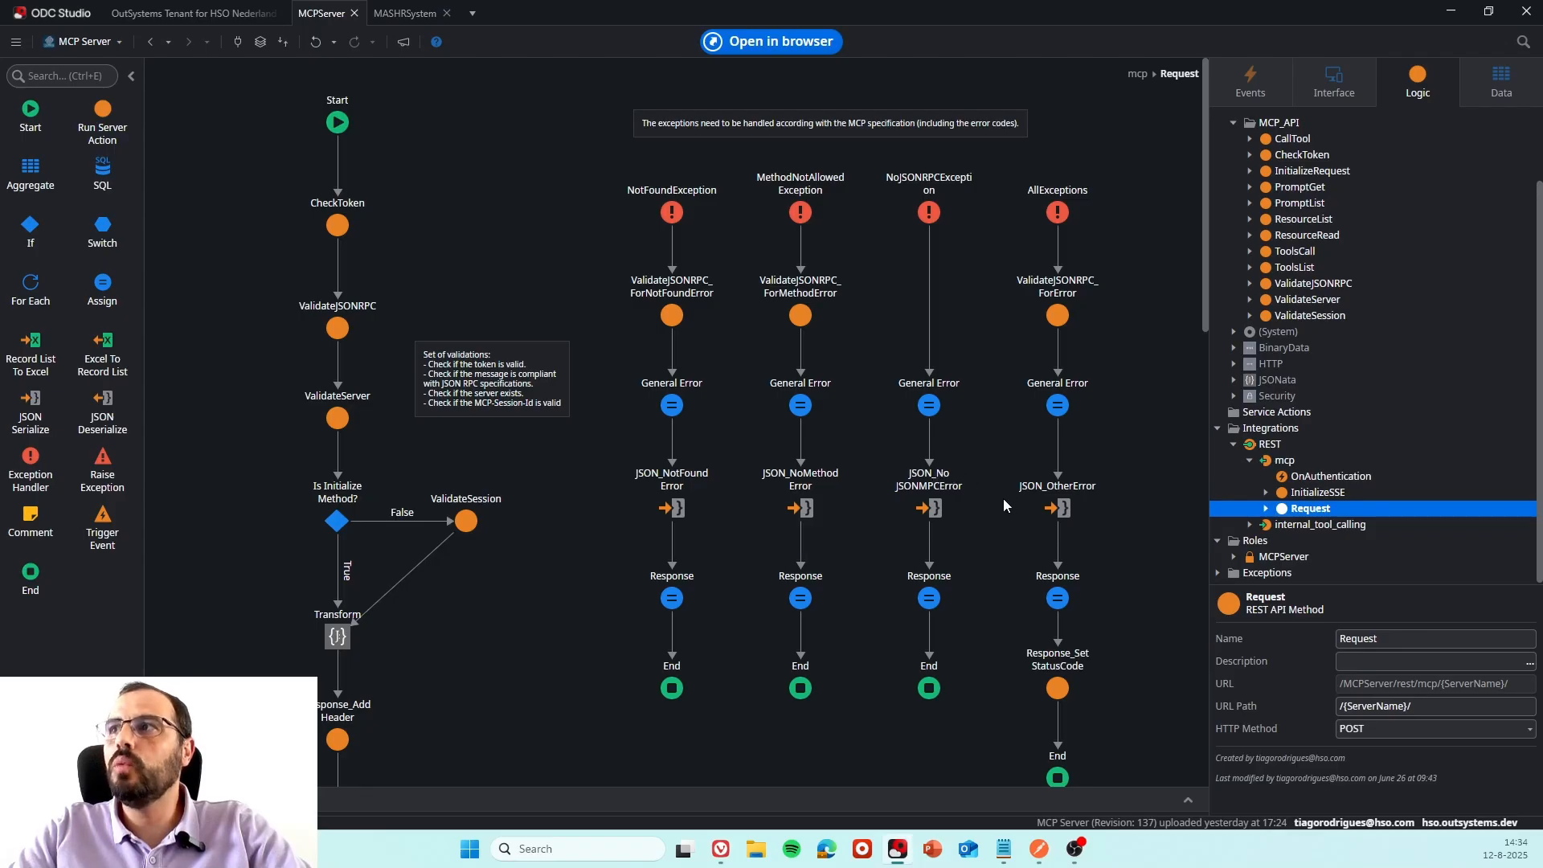
pyautogui.click(1292, 138)
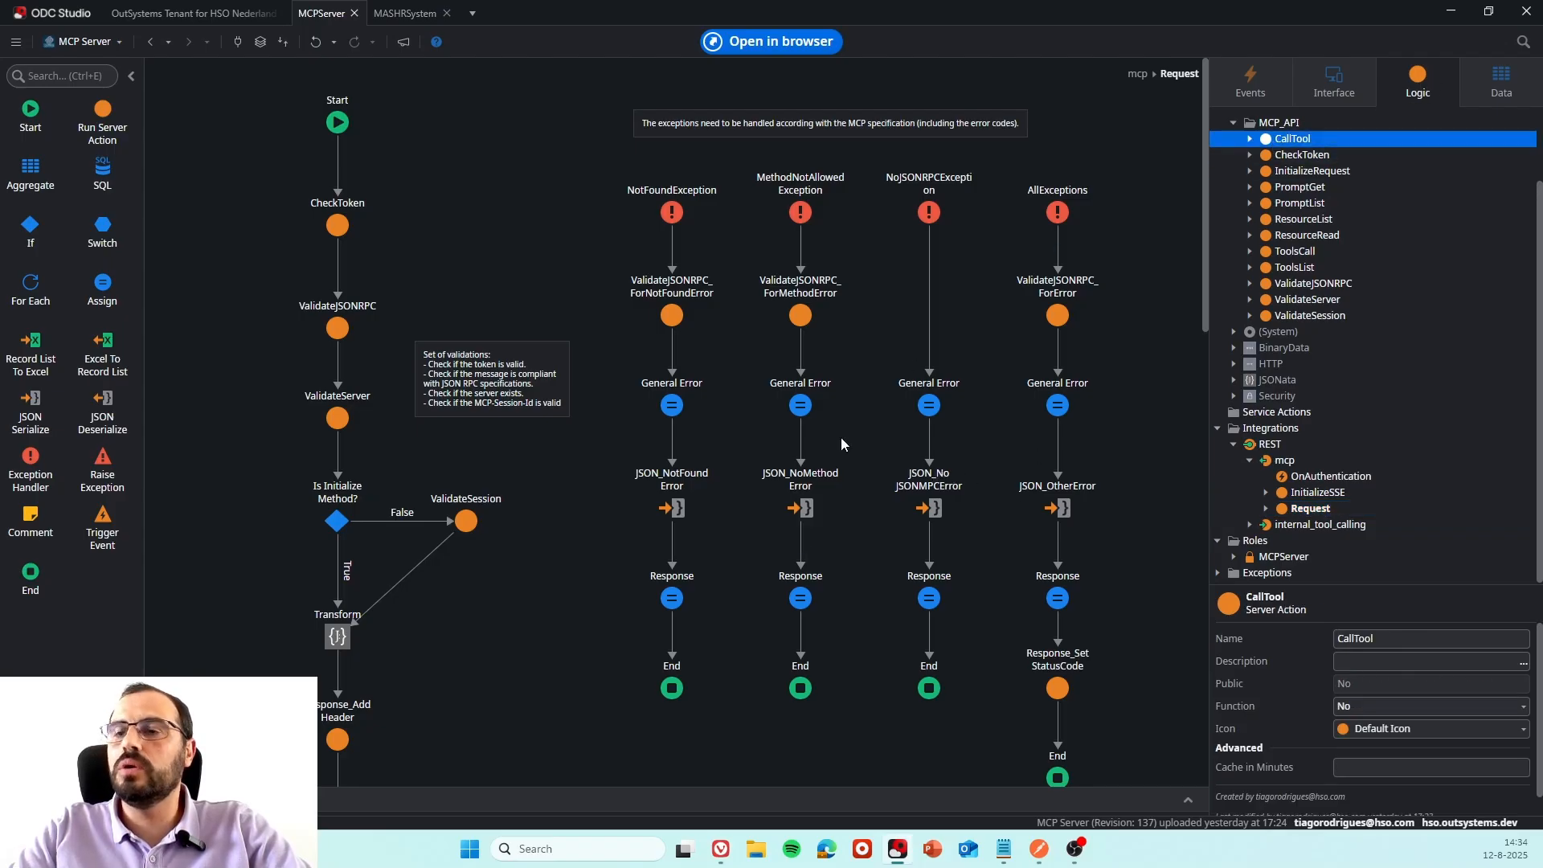
pyautogui.doubleClick(1291, 138)
pyautogui.moveTo(268, 283); pyautogui.dragTo(733, 339)
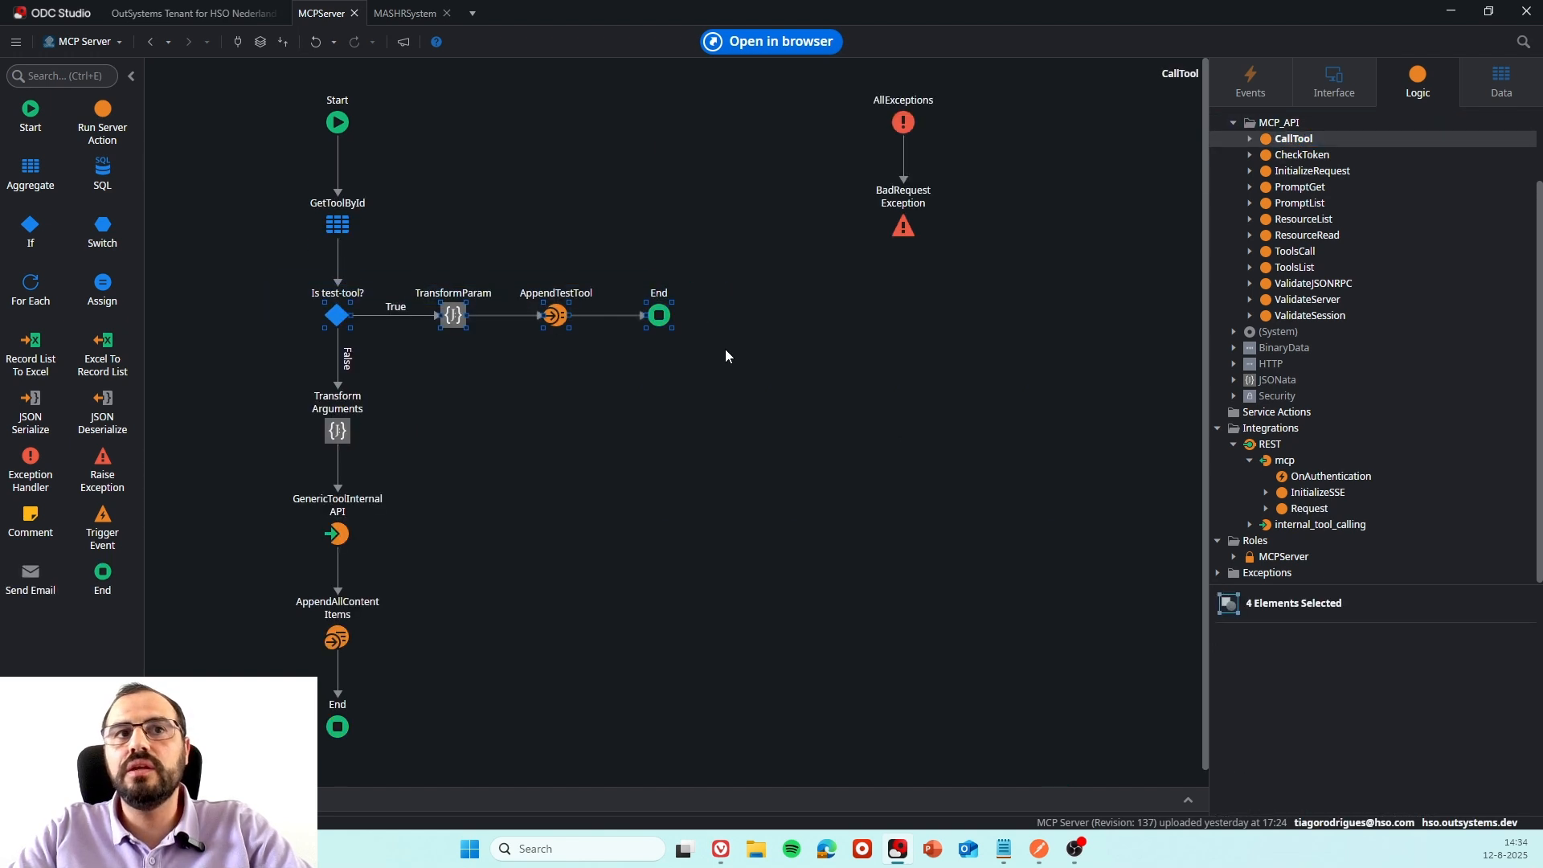
pyautogui.click(276, 301)
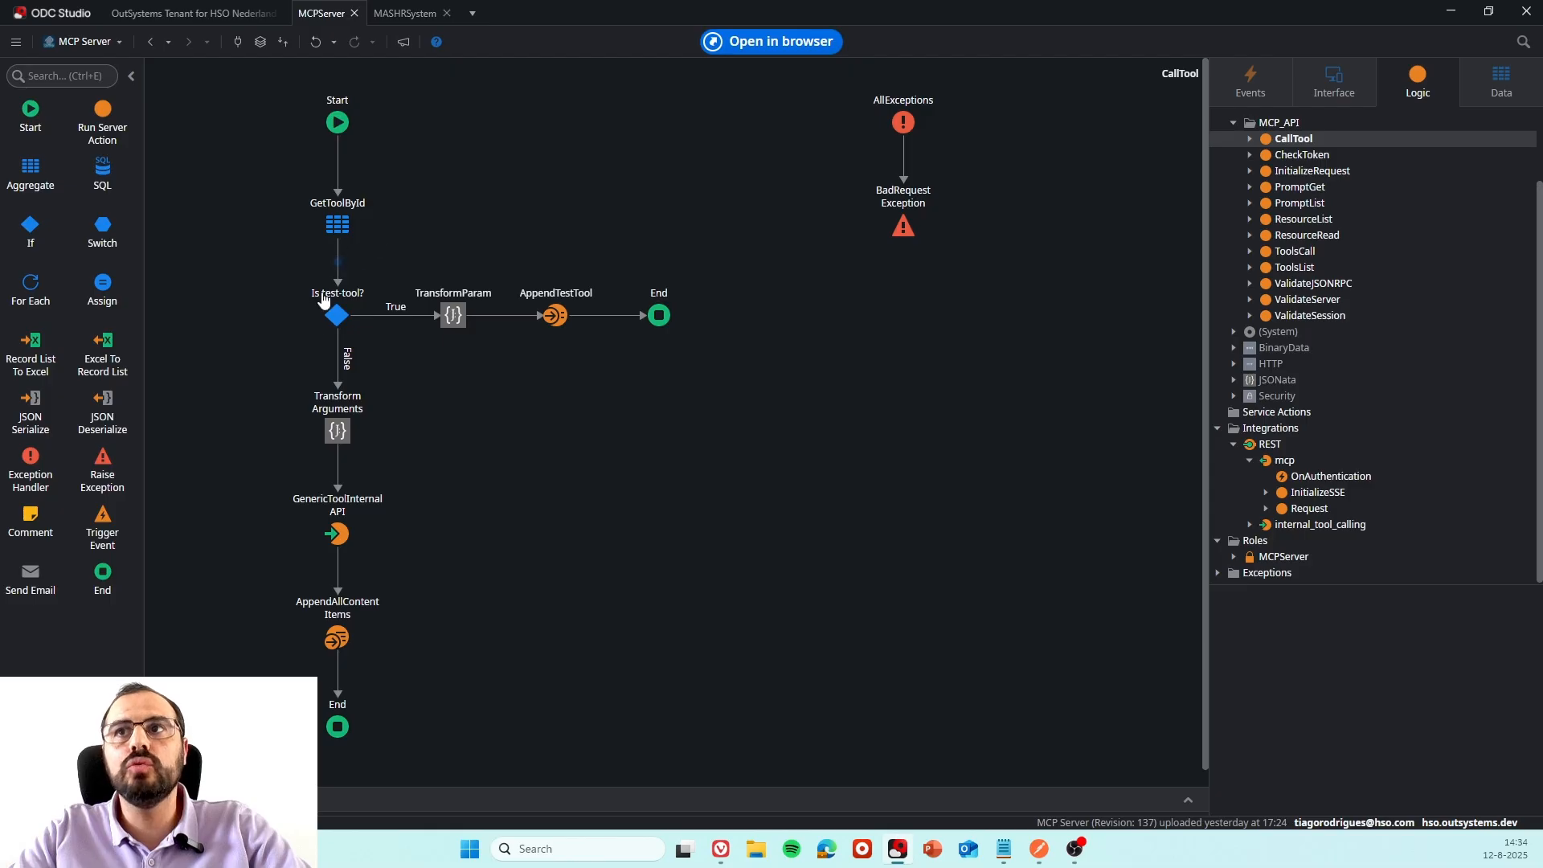
pyautogui.click(337, 315)
pyautogui.moveTo(415, 248); pyautogui.dragTo(706, 355)
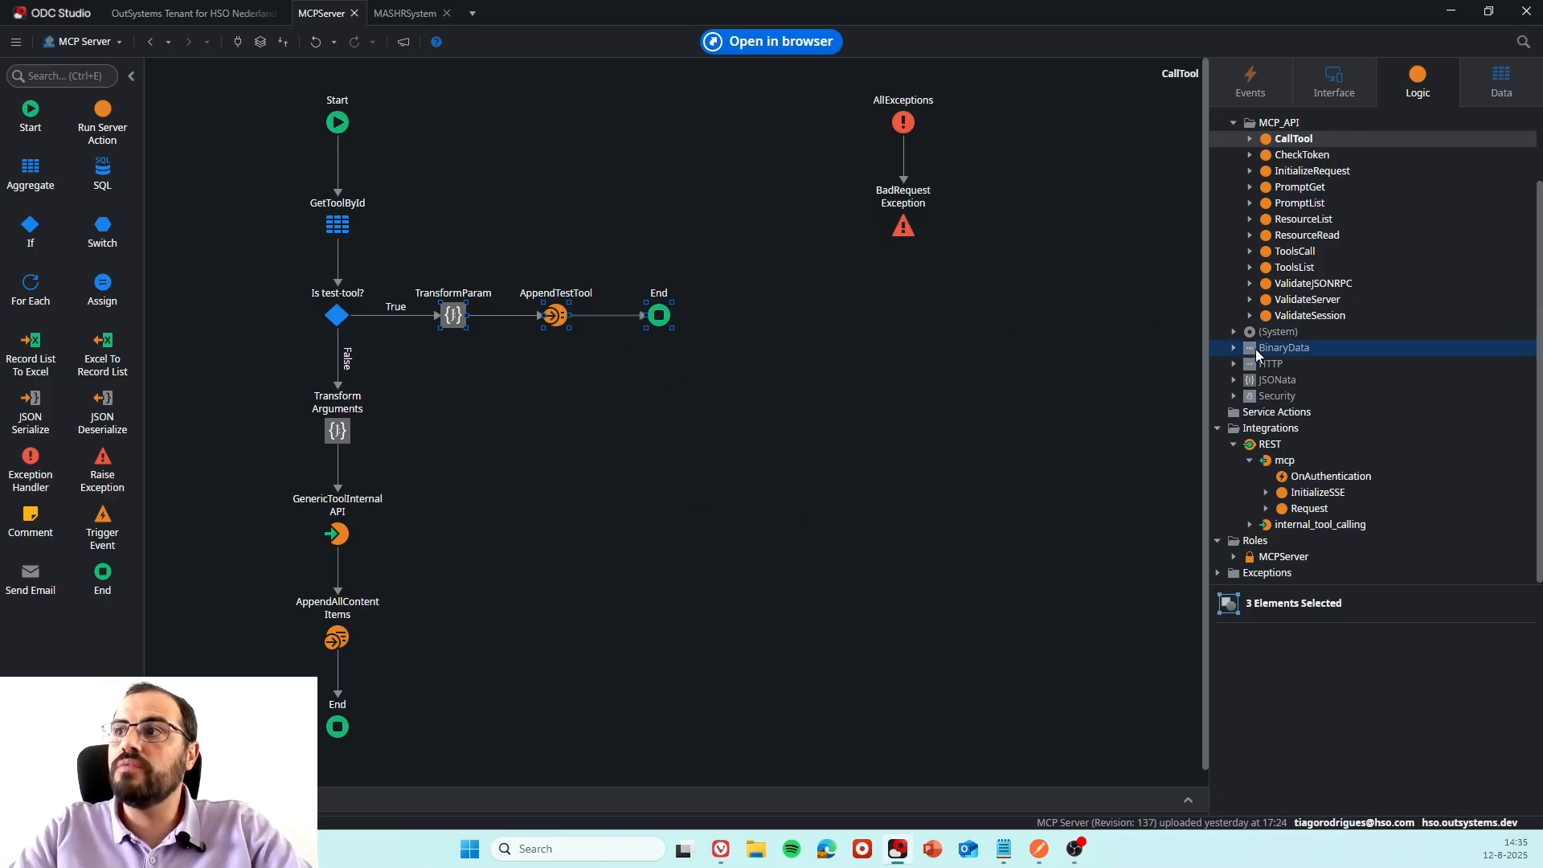
# View the MASHRSystem app's logic, return to MCPServer and select the internal_tool_calling REST integration to view its properties.
pyautogui.click(394, 16)
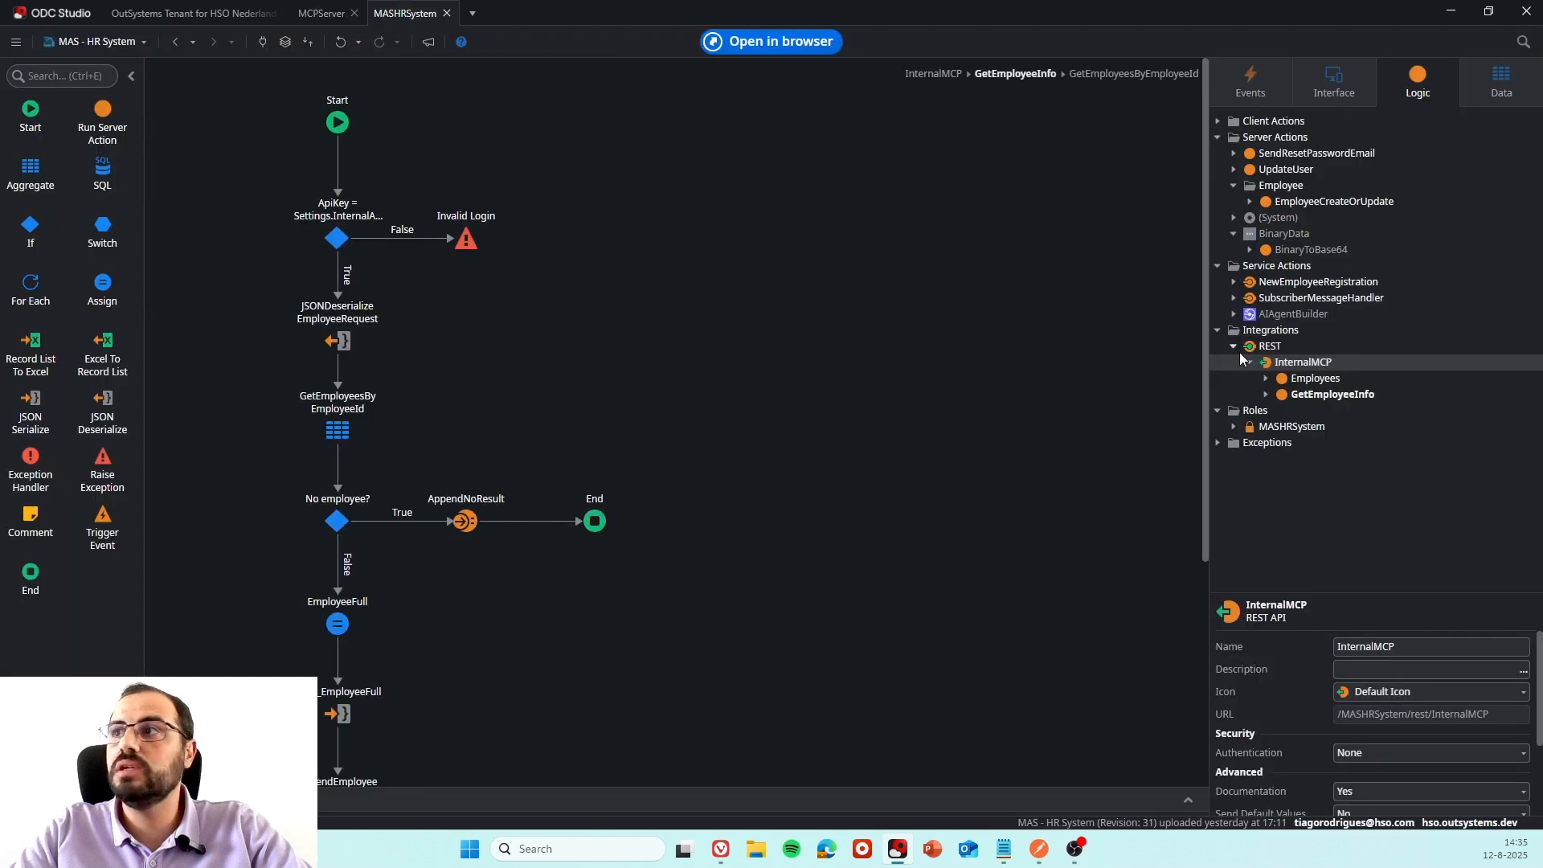
pyautogui.click(321, 13)
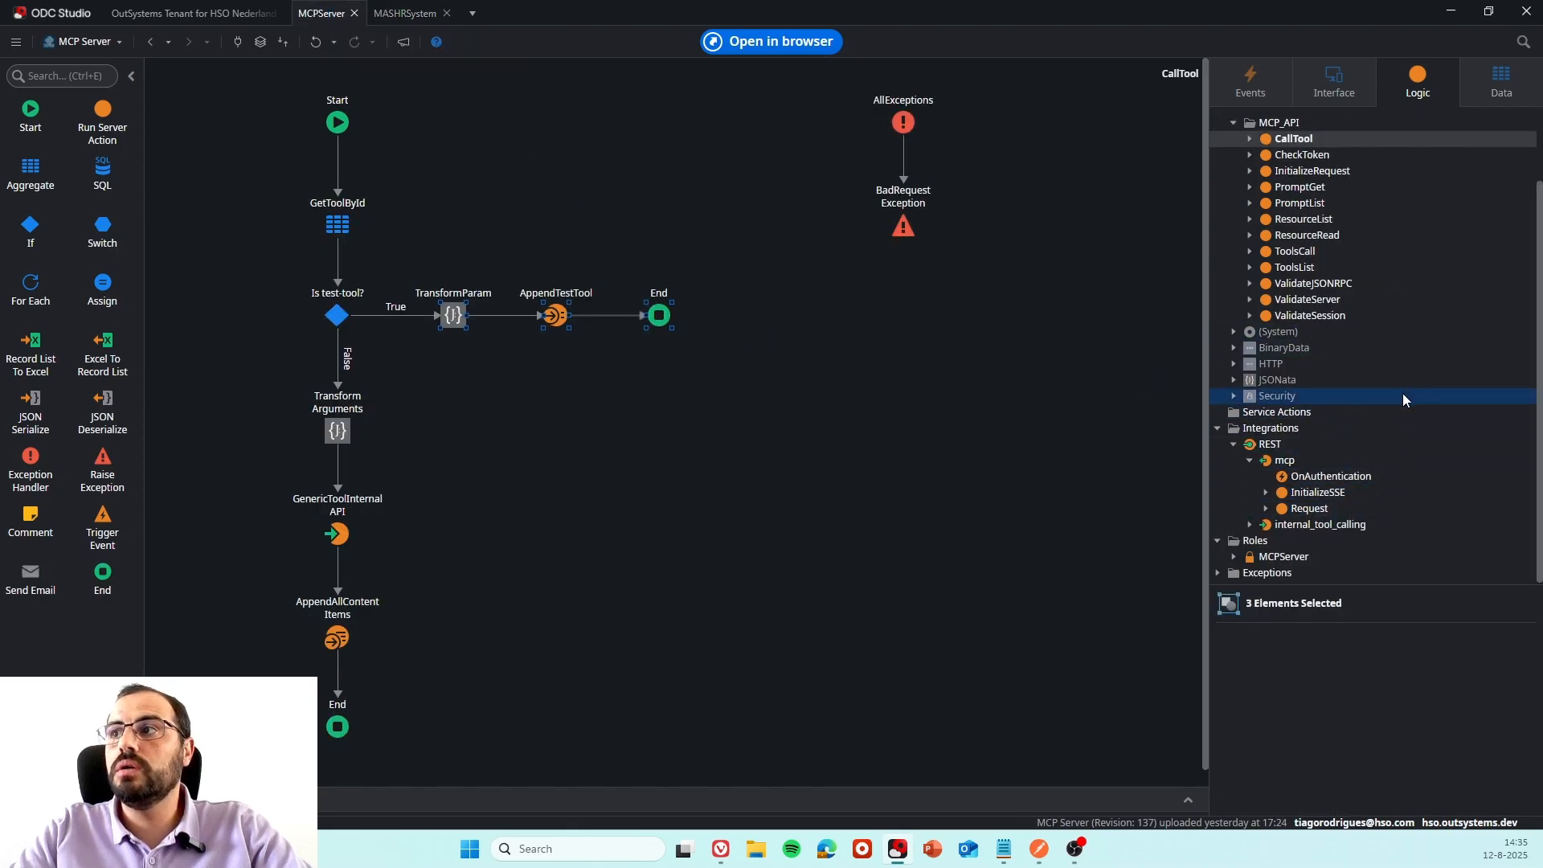
pyautogui.click(1238, 476)
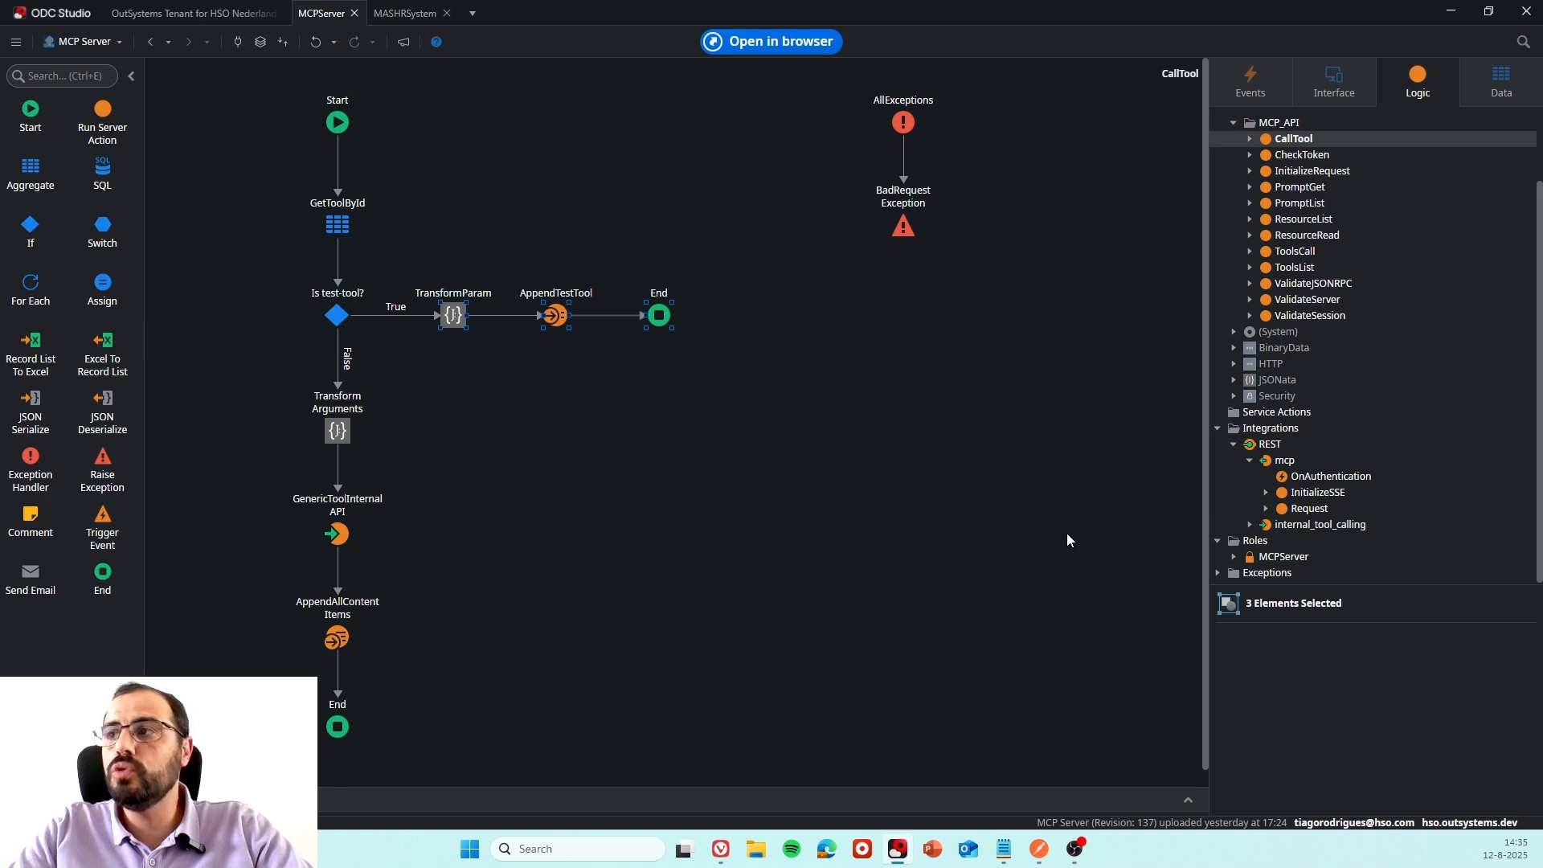
pyautogui.click(1387, 529)
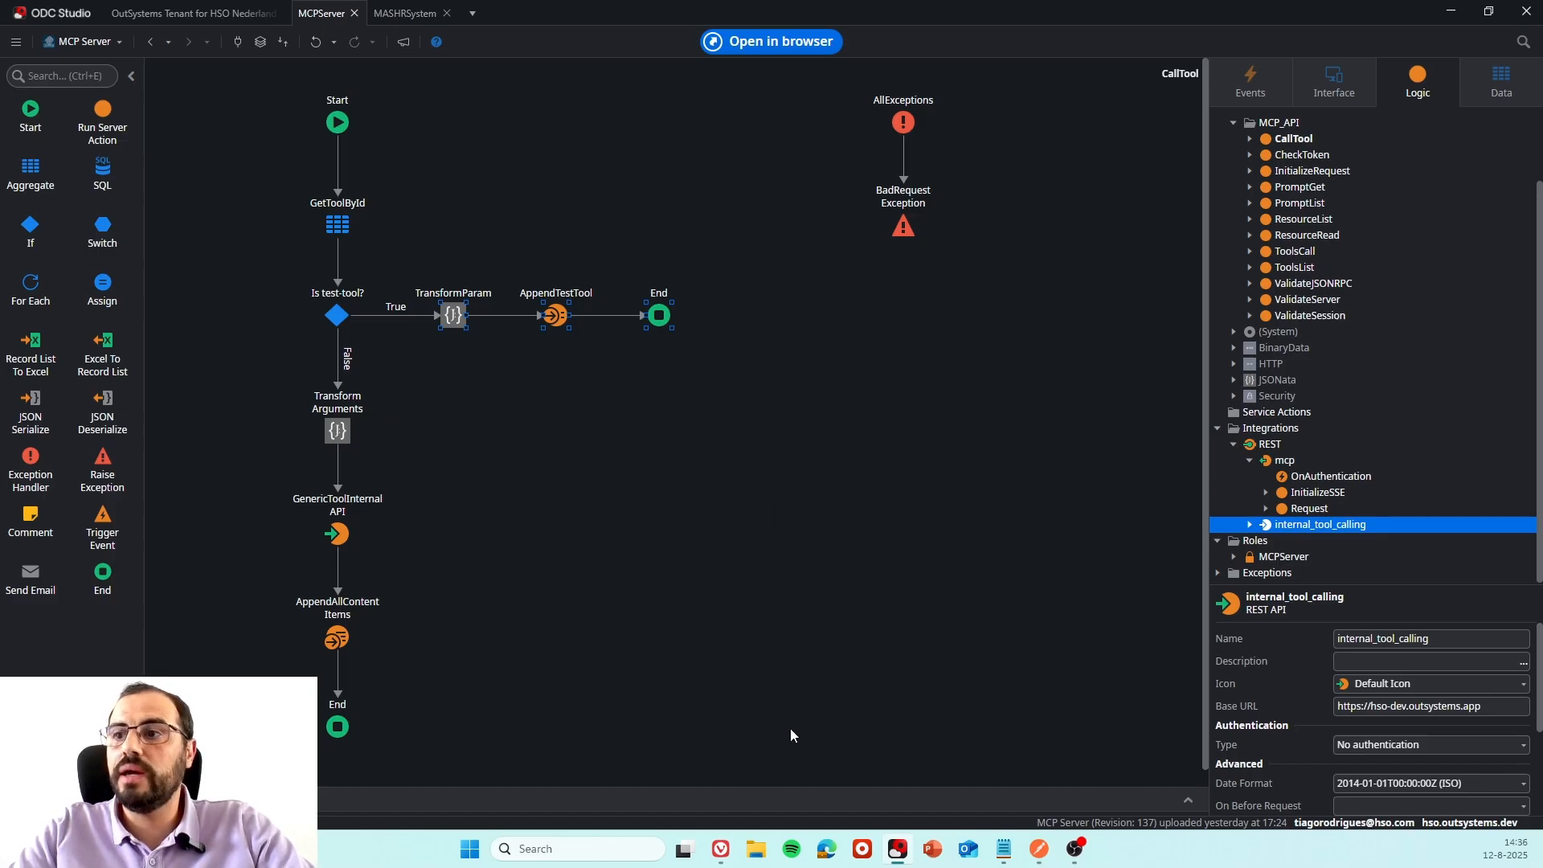
# Switch to the browser, open the get-employee-information tool of hr-mcp-server and check its internal endpoint's application name.
pyautogui.moveTo(723, 844)
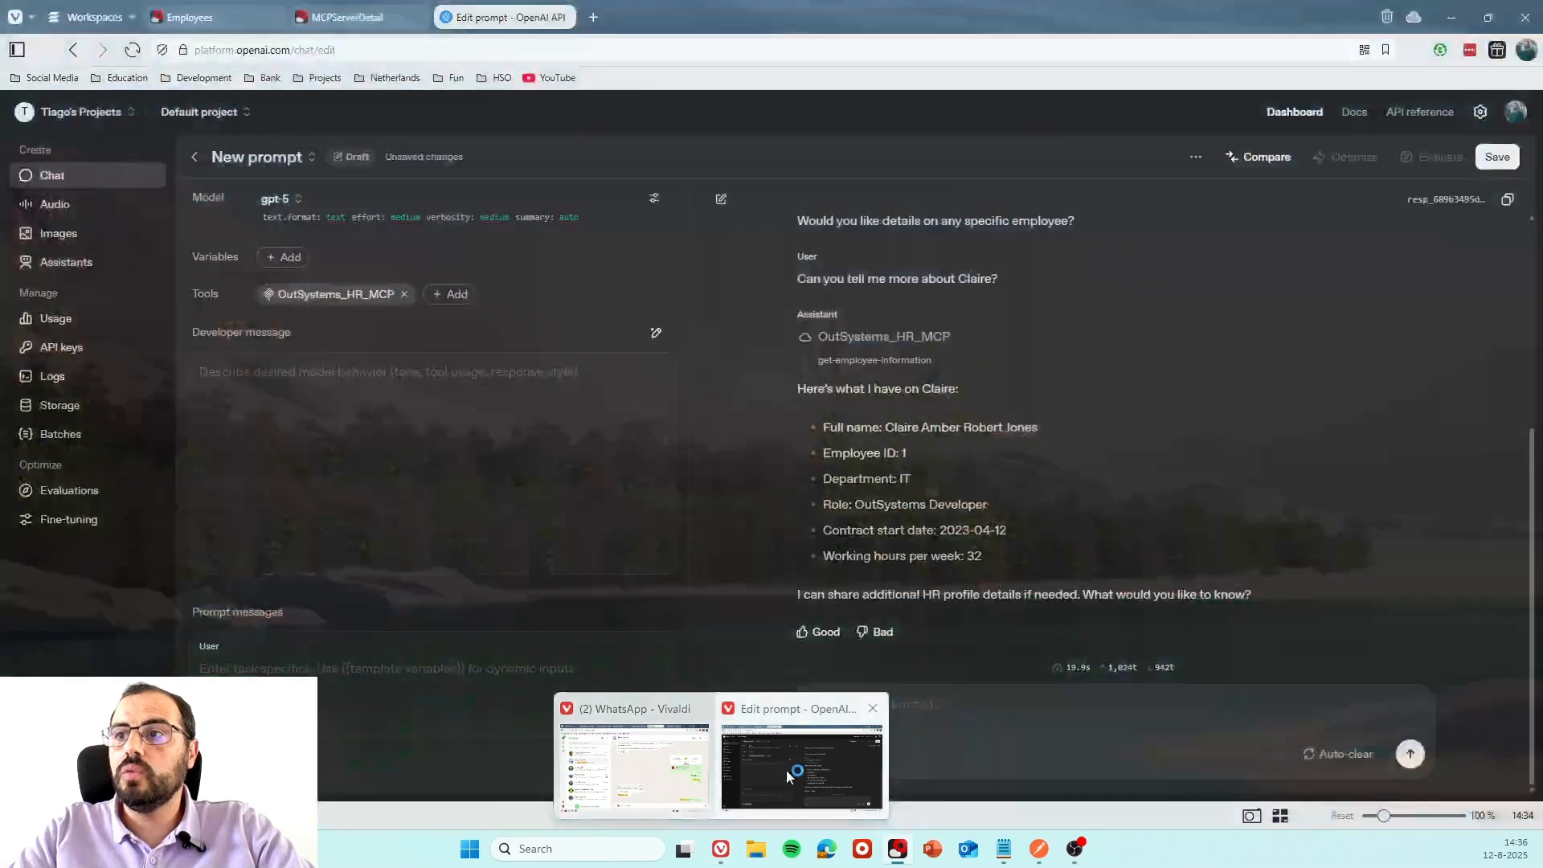
pyautogui.click(786, 769)
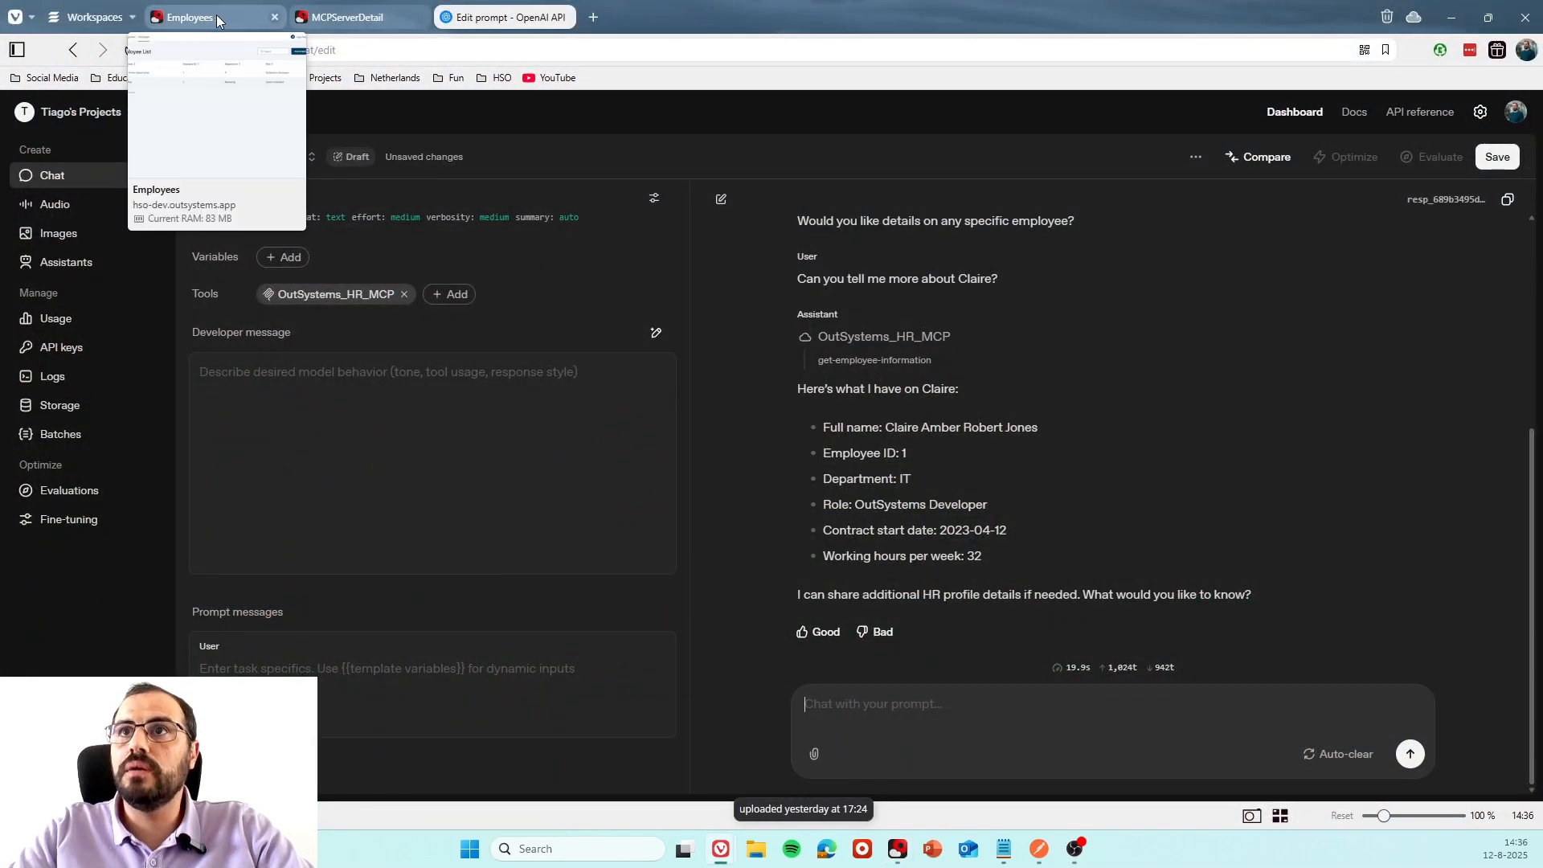
pyautogui.click(335, 17)
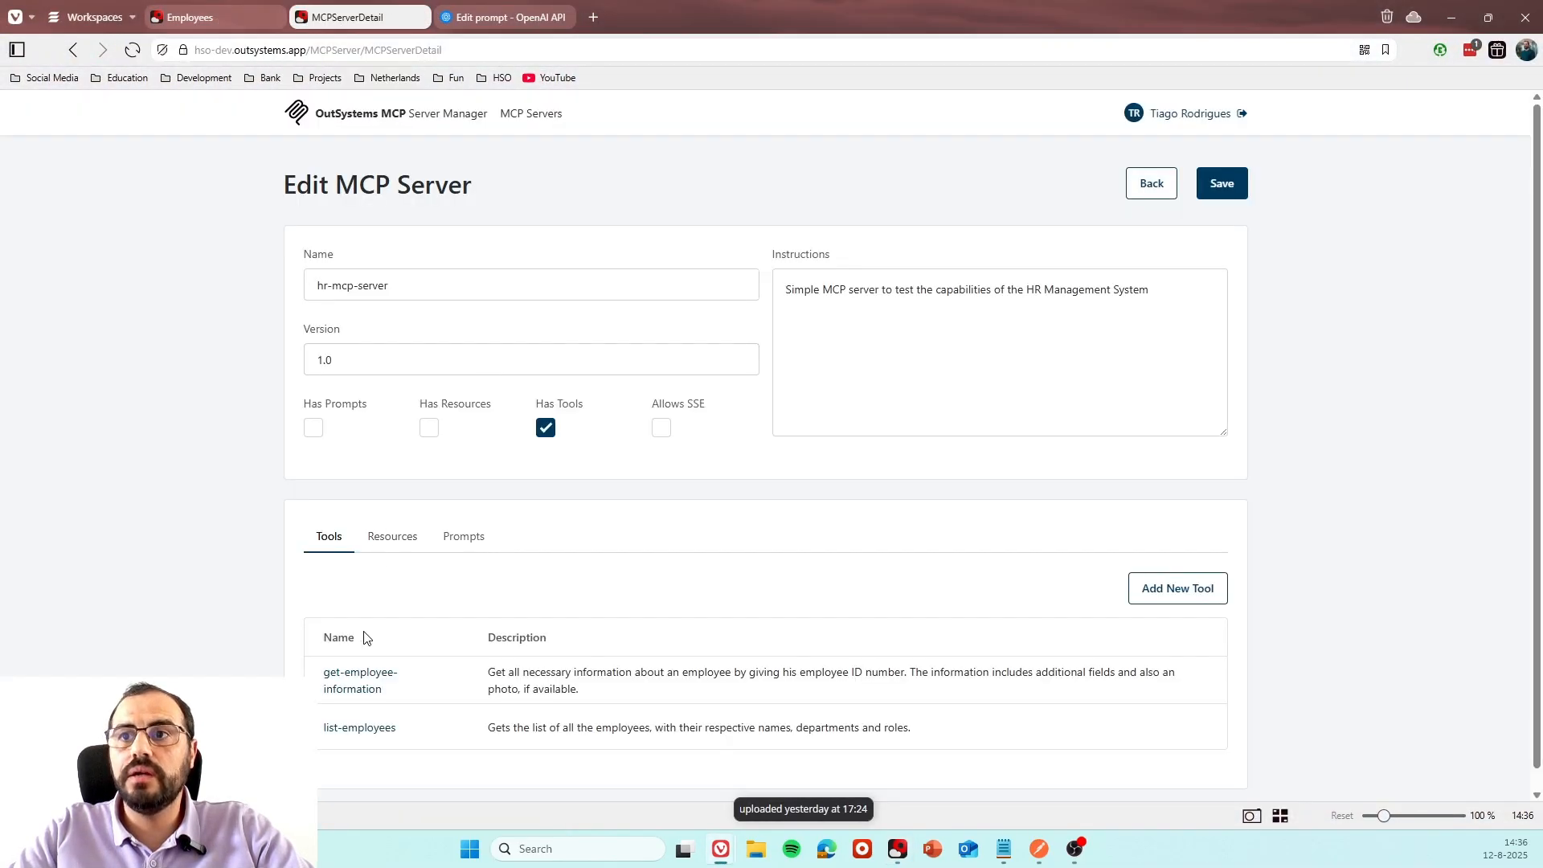
pyautogui.click(359, 696)
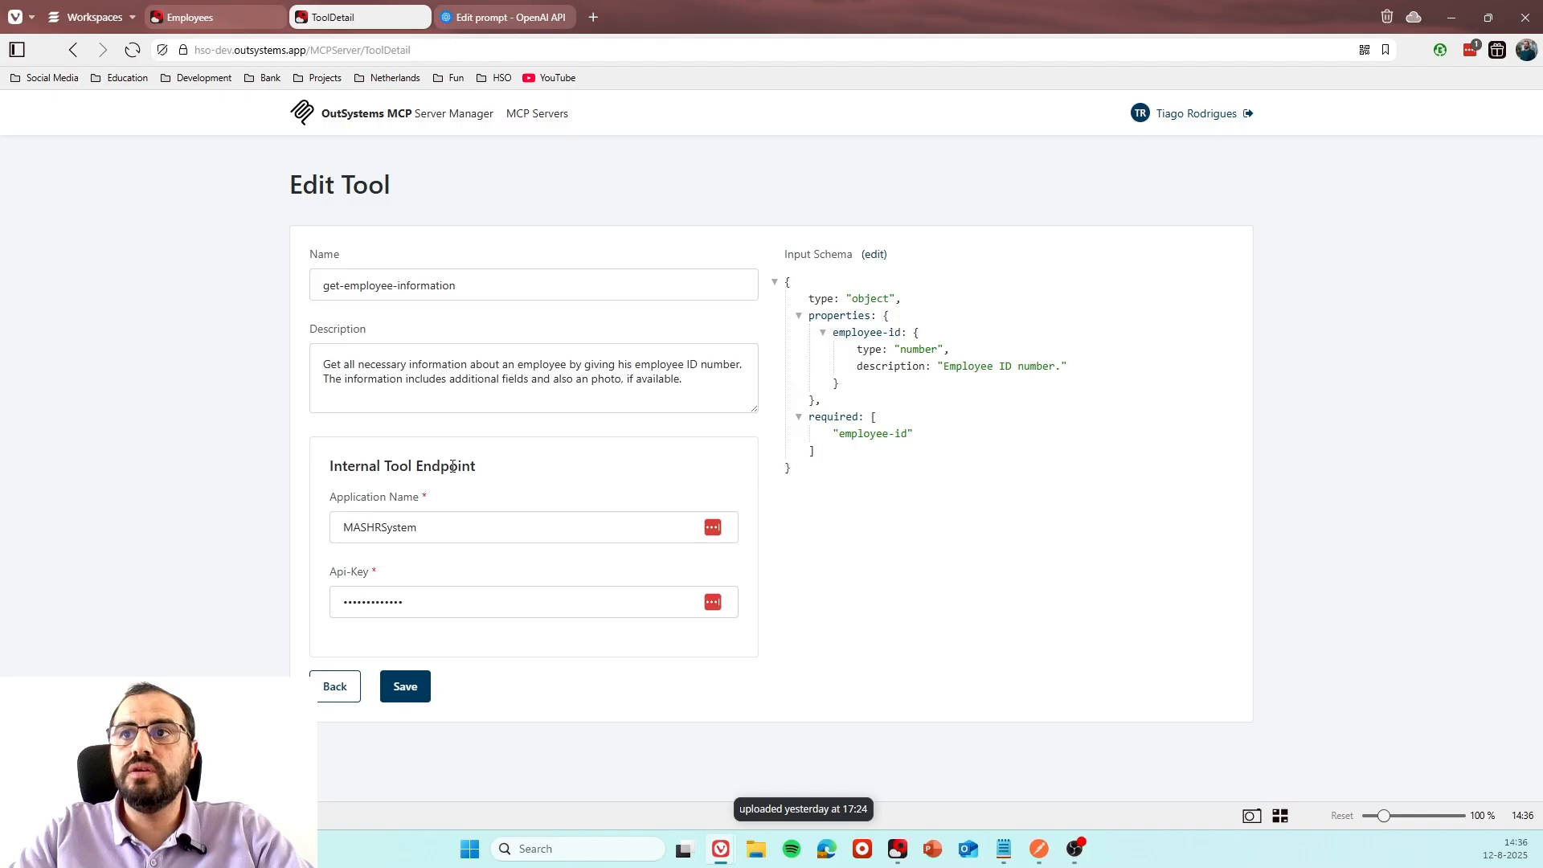
pyautogui.moveTo(420, 529); pyautogui.dragTo(339, 536)
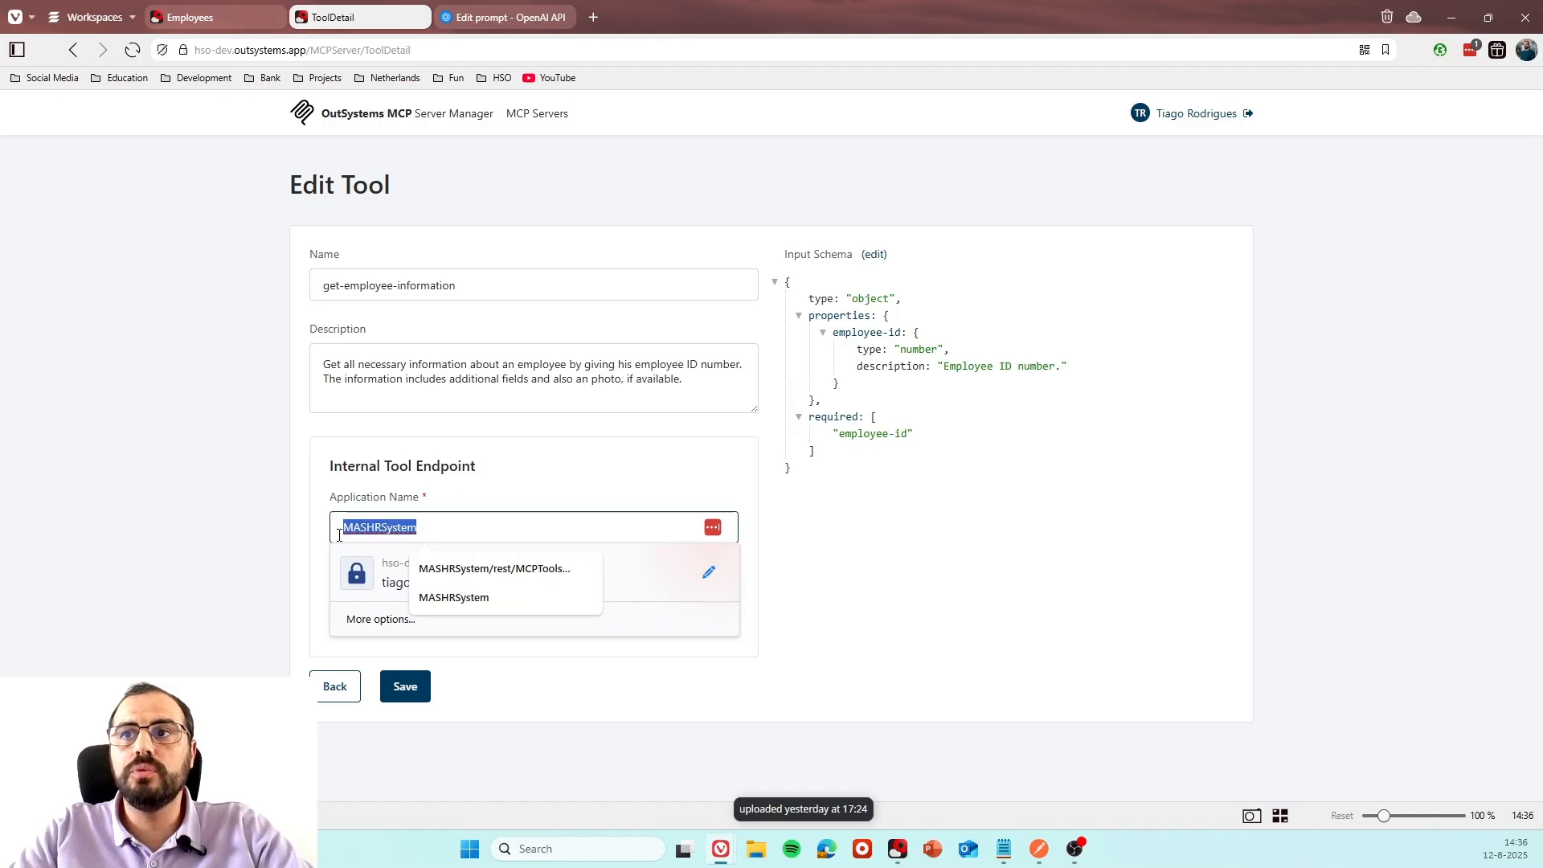
pyautogui.click(242, 559)
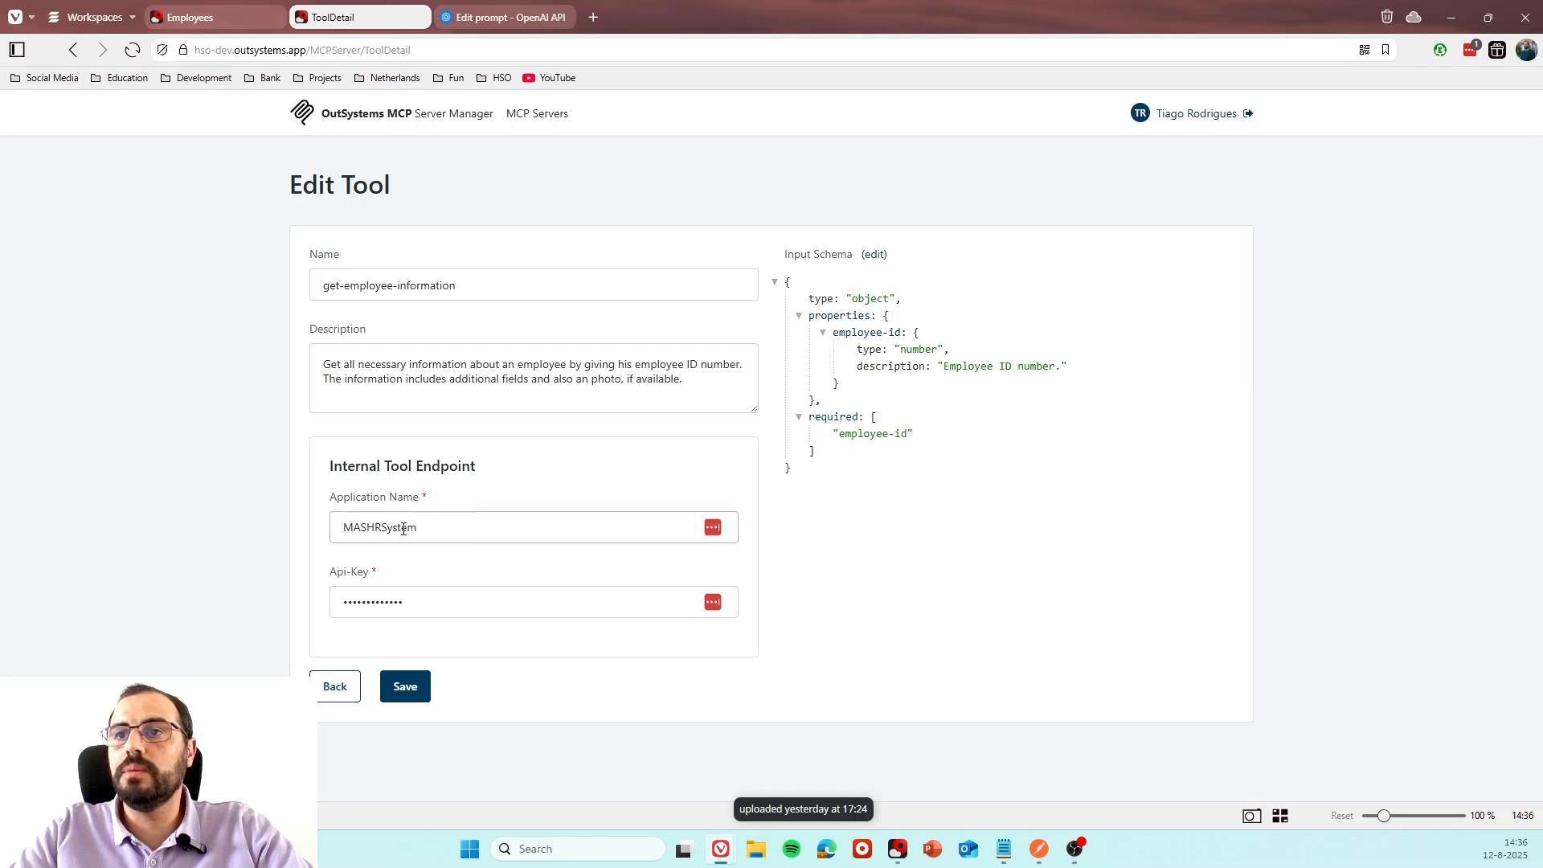
# Check the application name in the URL of the HR Management Employees page.
pyautogui.click(192, 18)
pyautogui.click(345, 51)
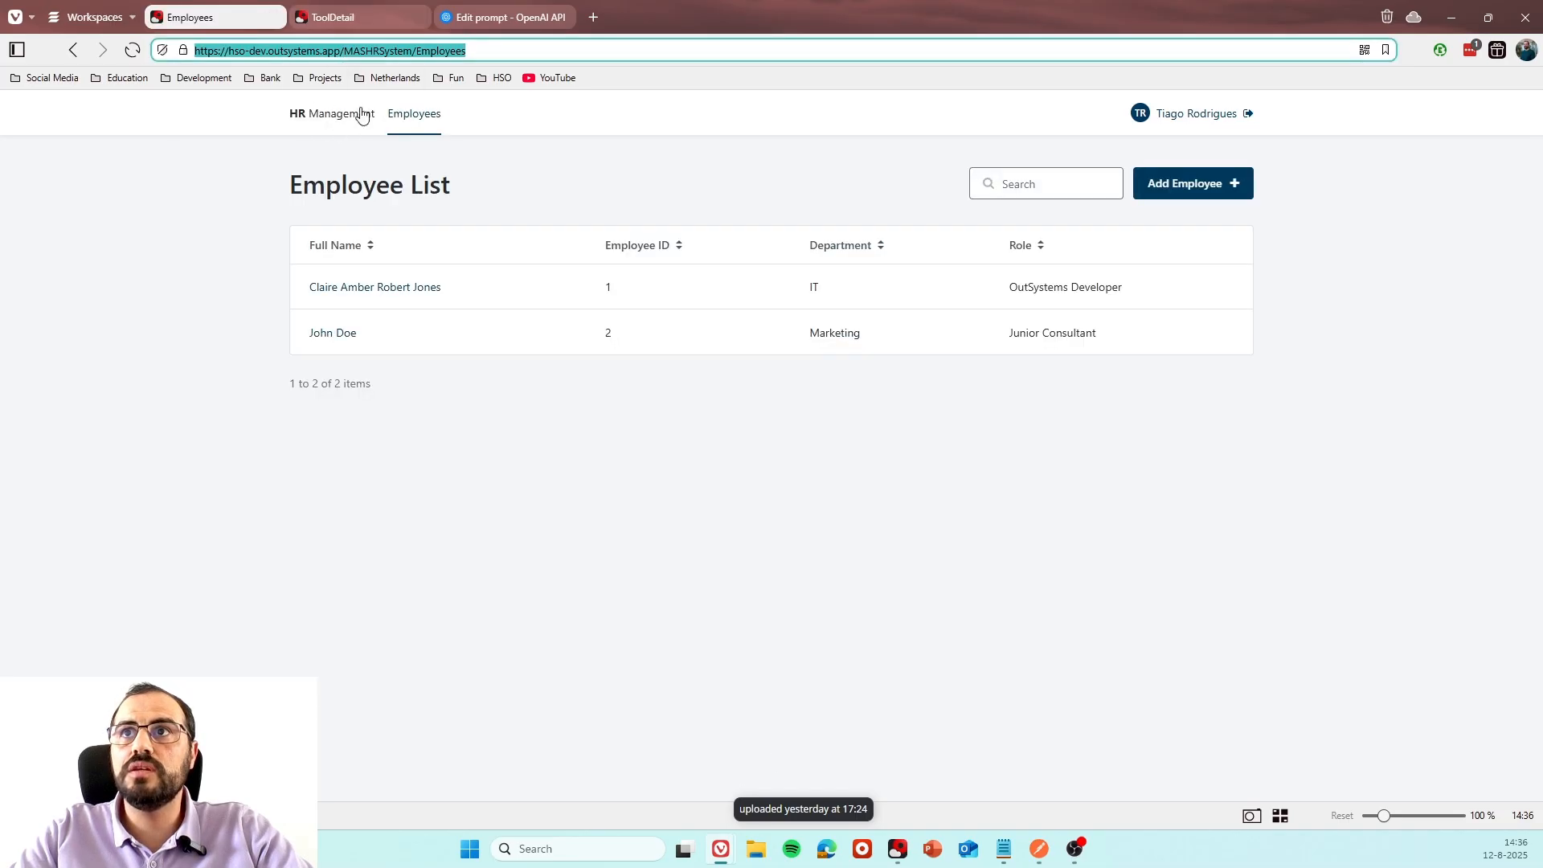
pyautogui.doubleClick(370, 50)
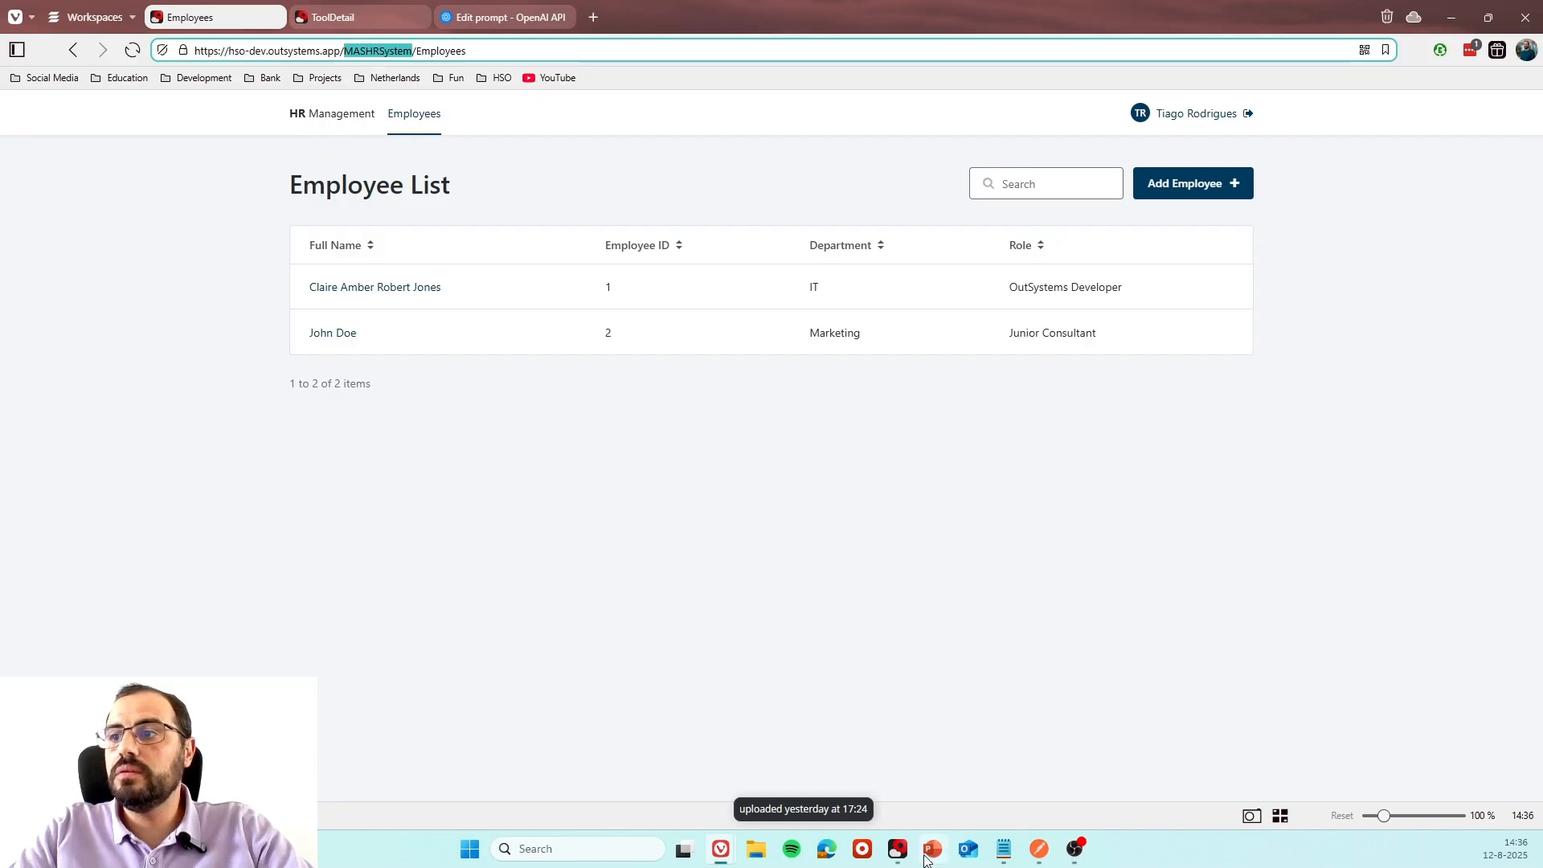
# Return to ODC Studio and examine the URL path of the GenericToolInternalAPI method, including its InternalMCP and FunctionName parts.
pyautogui.moveTo(907, 856)
pyautogui.click(900, 789)
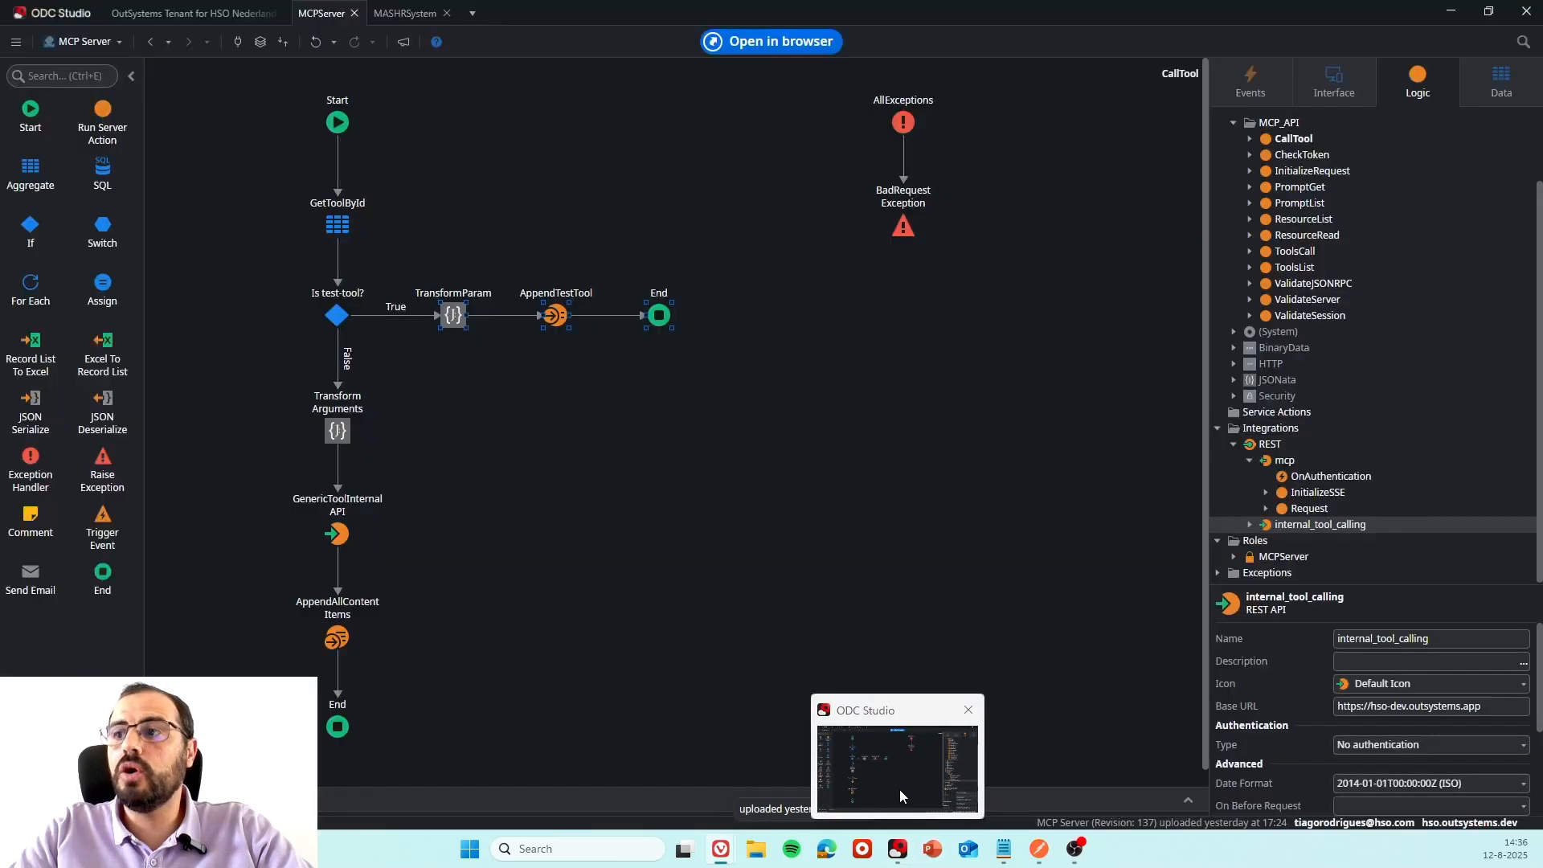
pyautogui.click(1318, 509)
pyautogui.click(1328, 524)
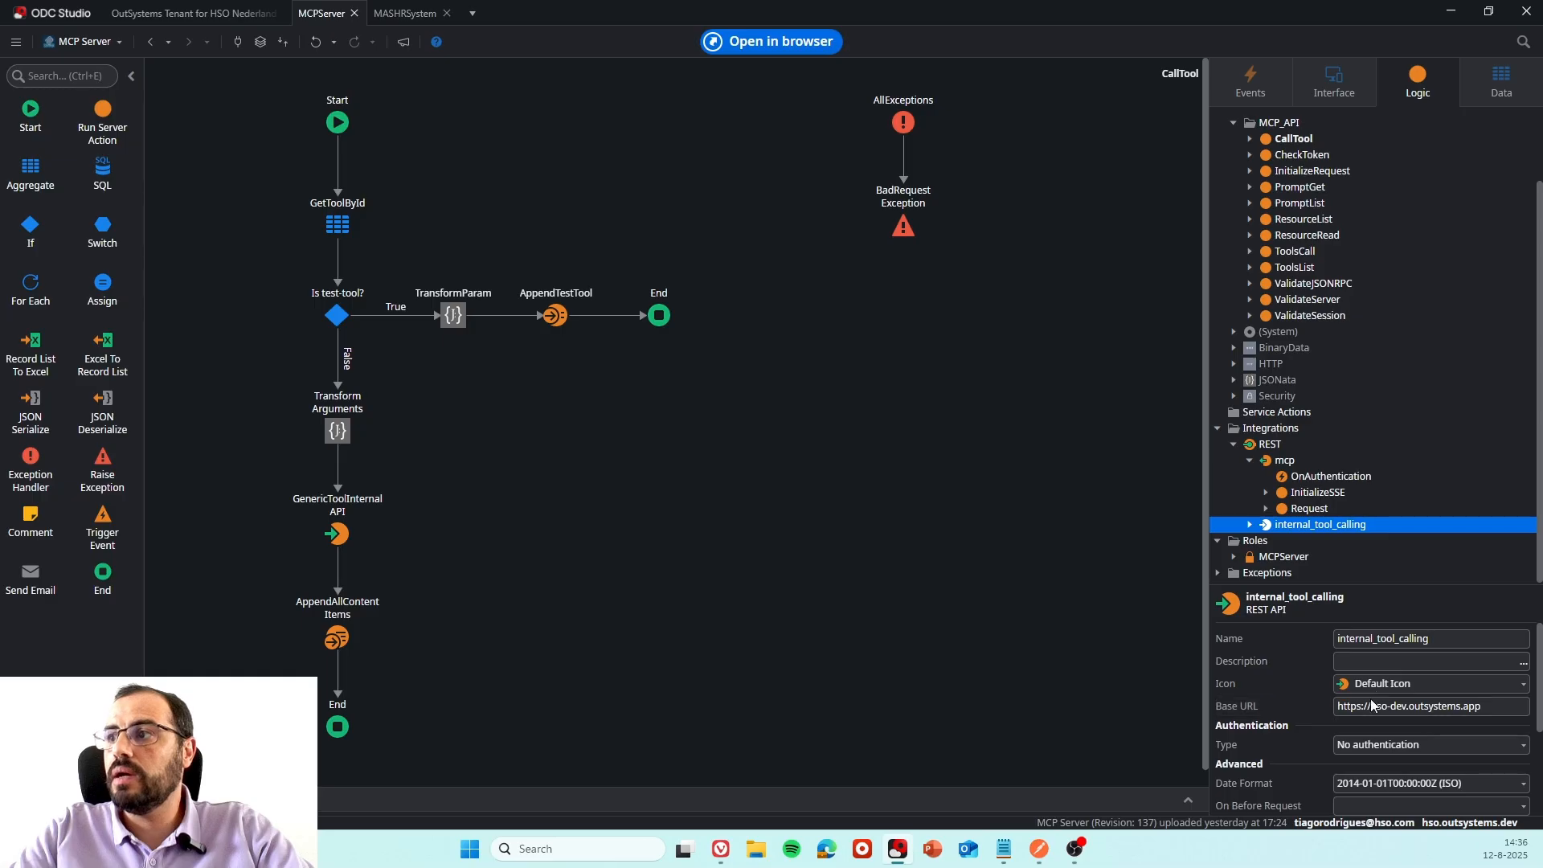
pyautogui.click(1250, 524)
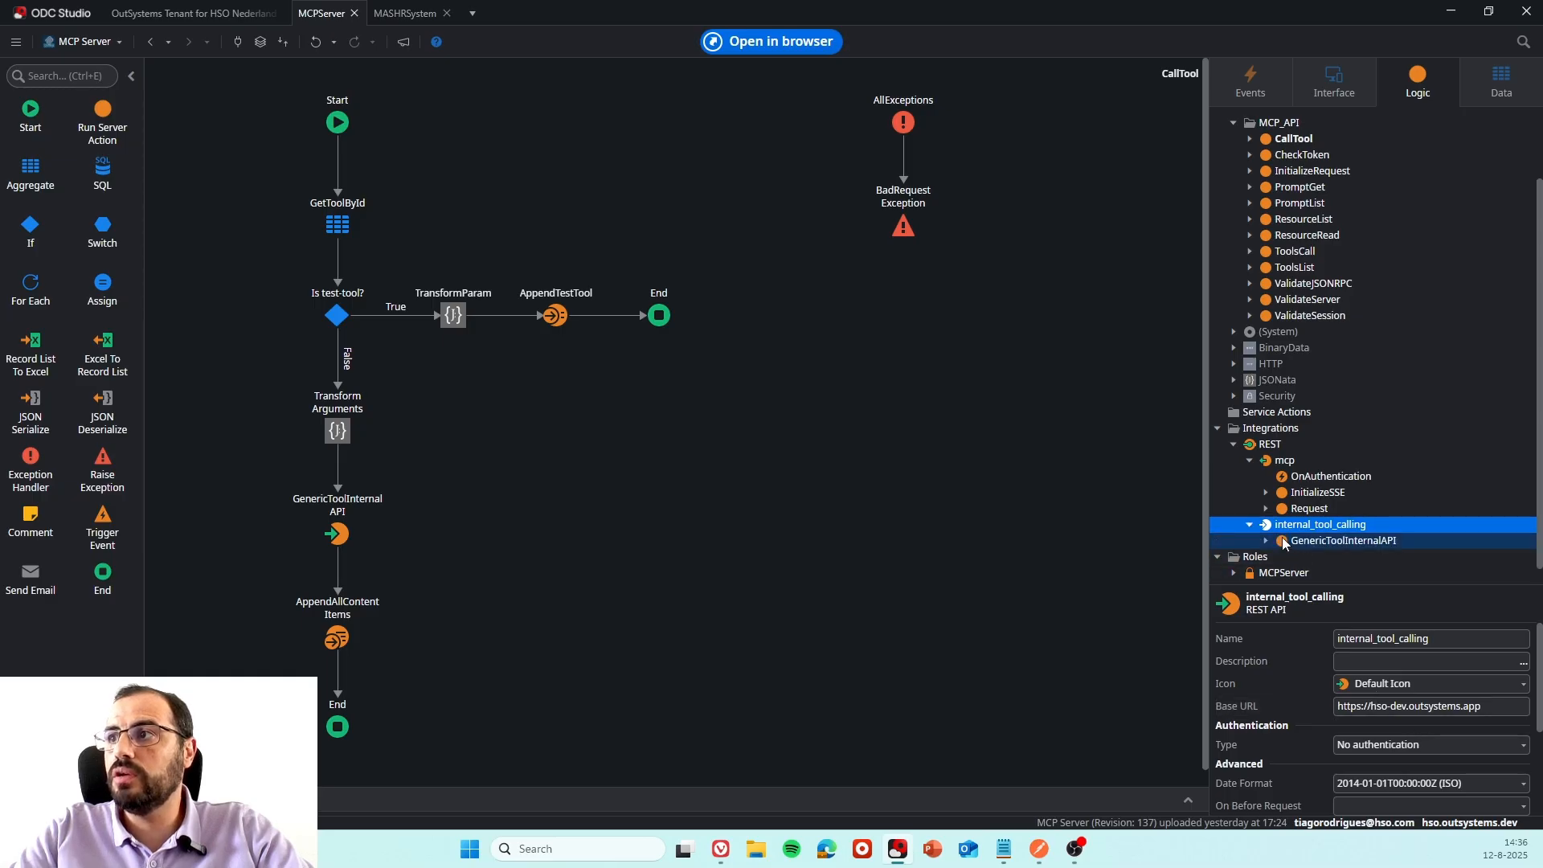
pyautogui.click(1342, 540)
pyautogui.moveTo(1419, 688); pyautogui.dragTo(1475, 689)
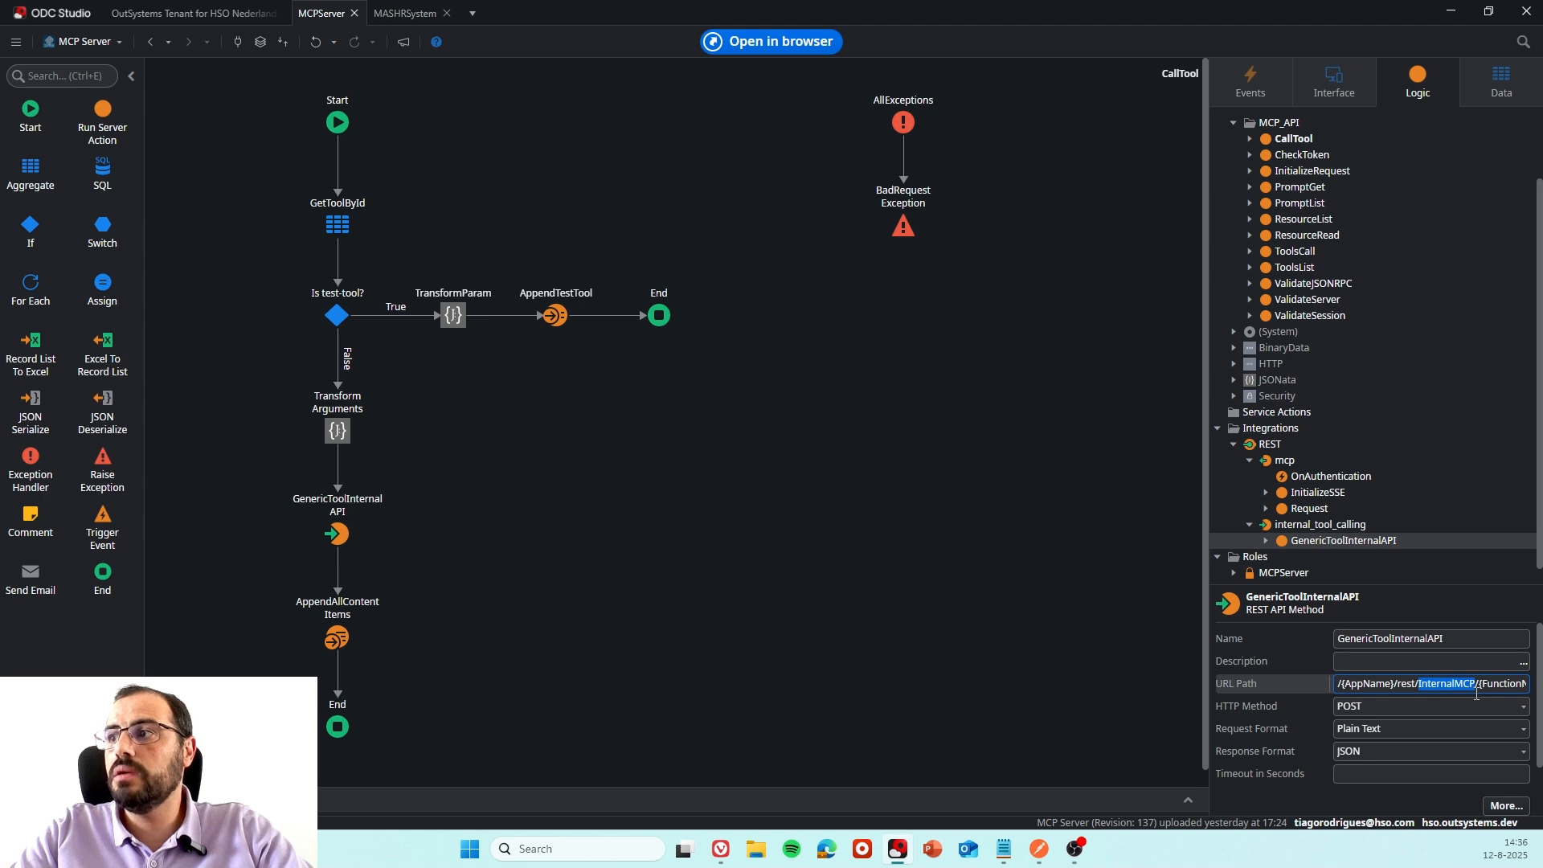
pyautogui.click(1445, 685)
pyautogui.moveTo(1344, 685); pyautogui.dragTo(1458, 689)
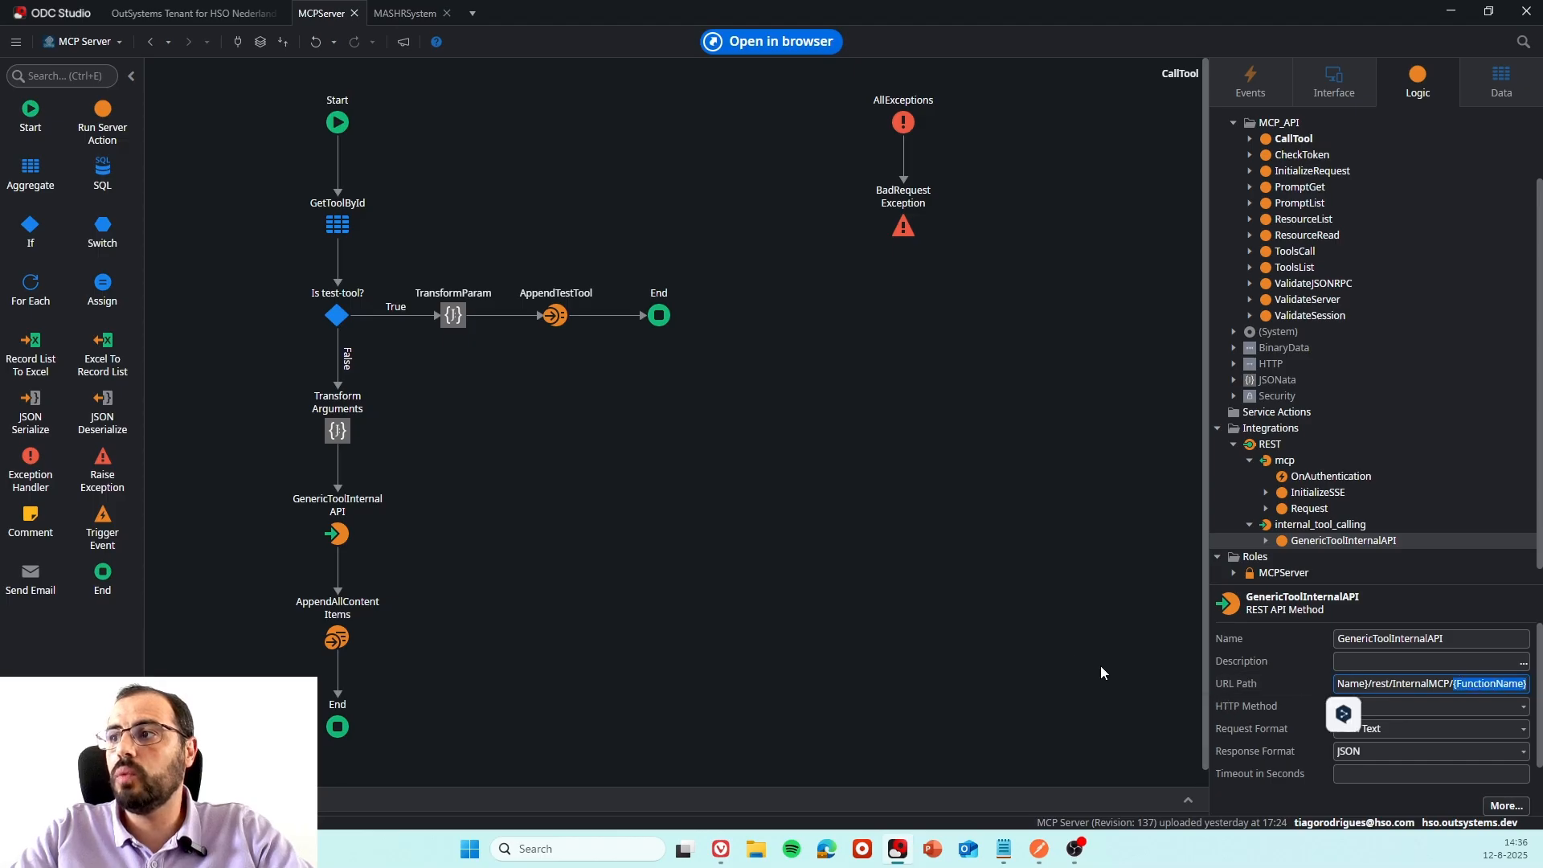
pyautogui.click(1050, 649)
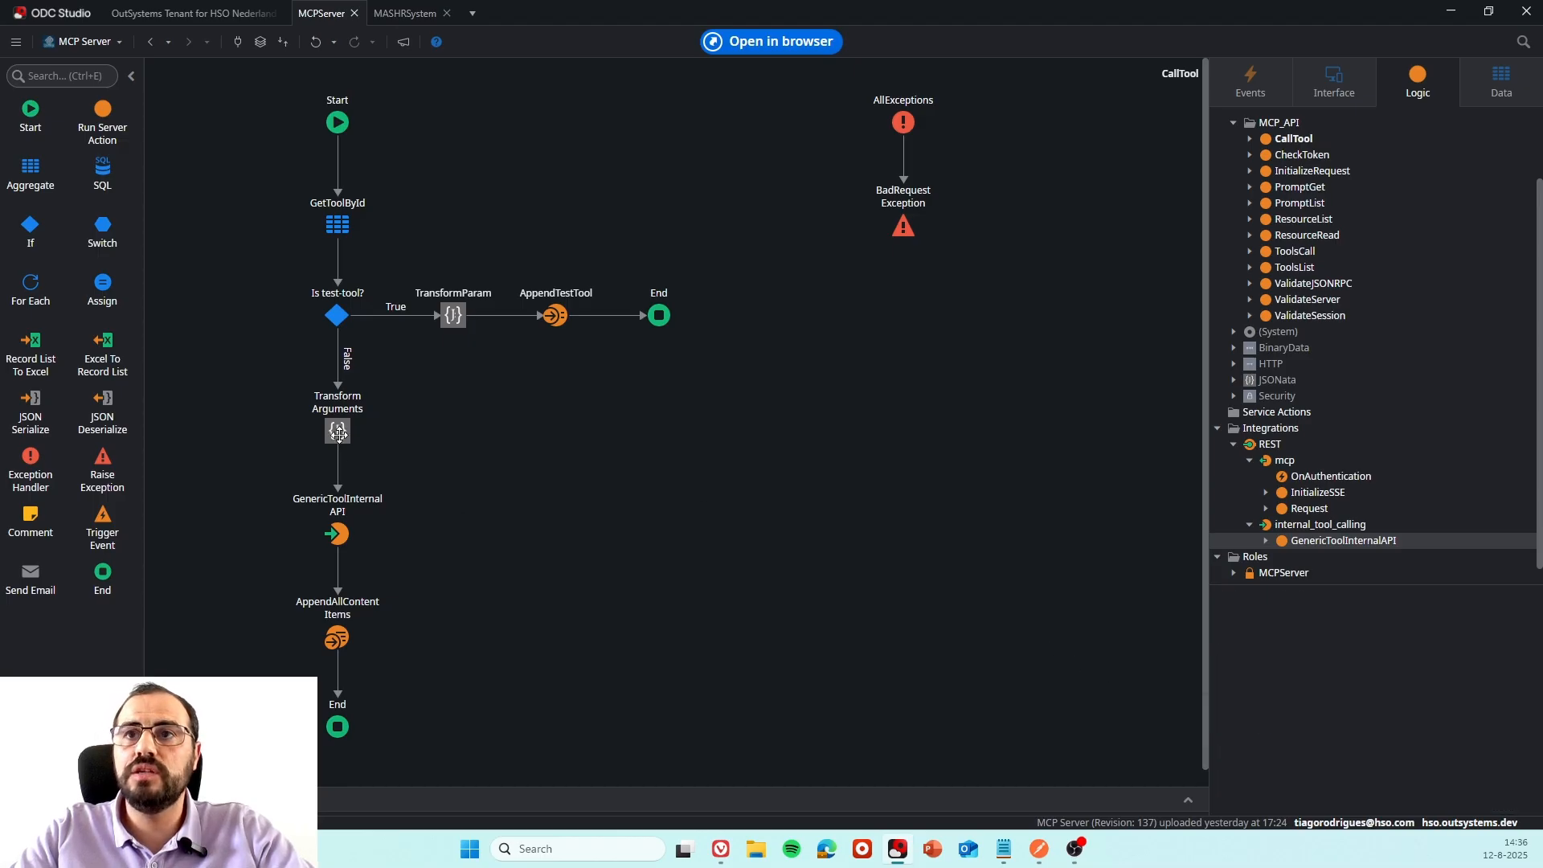
# Inspect the input parameters of the GenericToolInternalAPI call in the CallTool flow and the flow's exception handling.
pyautogui.click(337, 534)
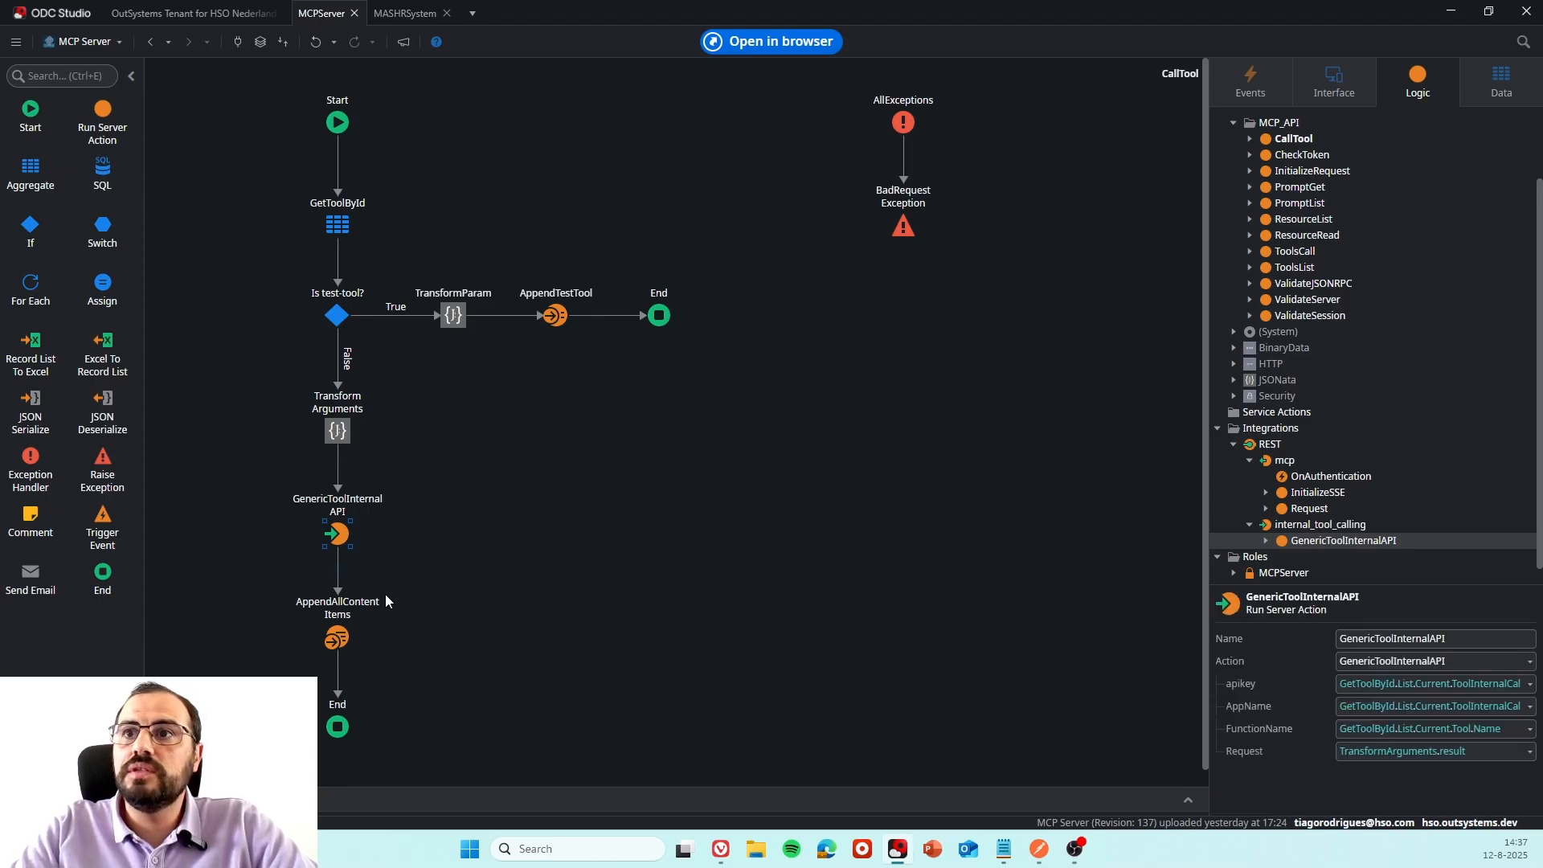
pyautogui.moveTo(790, 85); pyautogui.dragTo(939, 245)
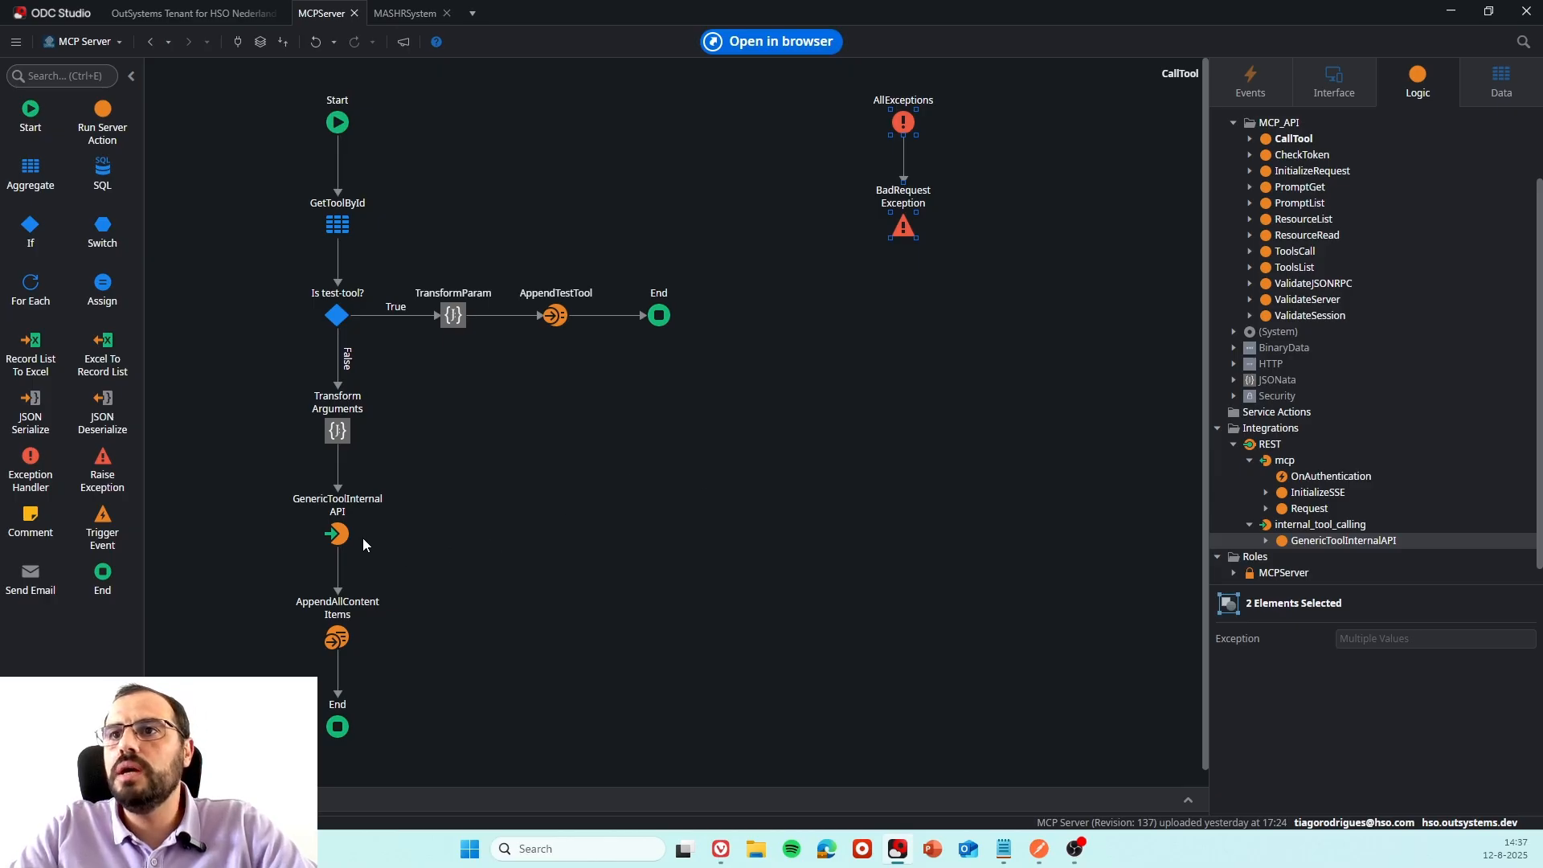
pyautogui.click(336, 509)
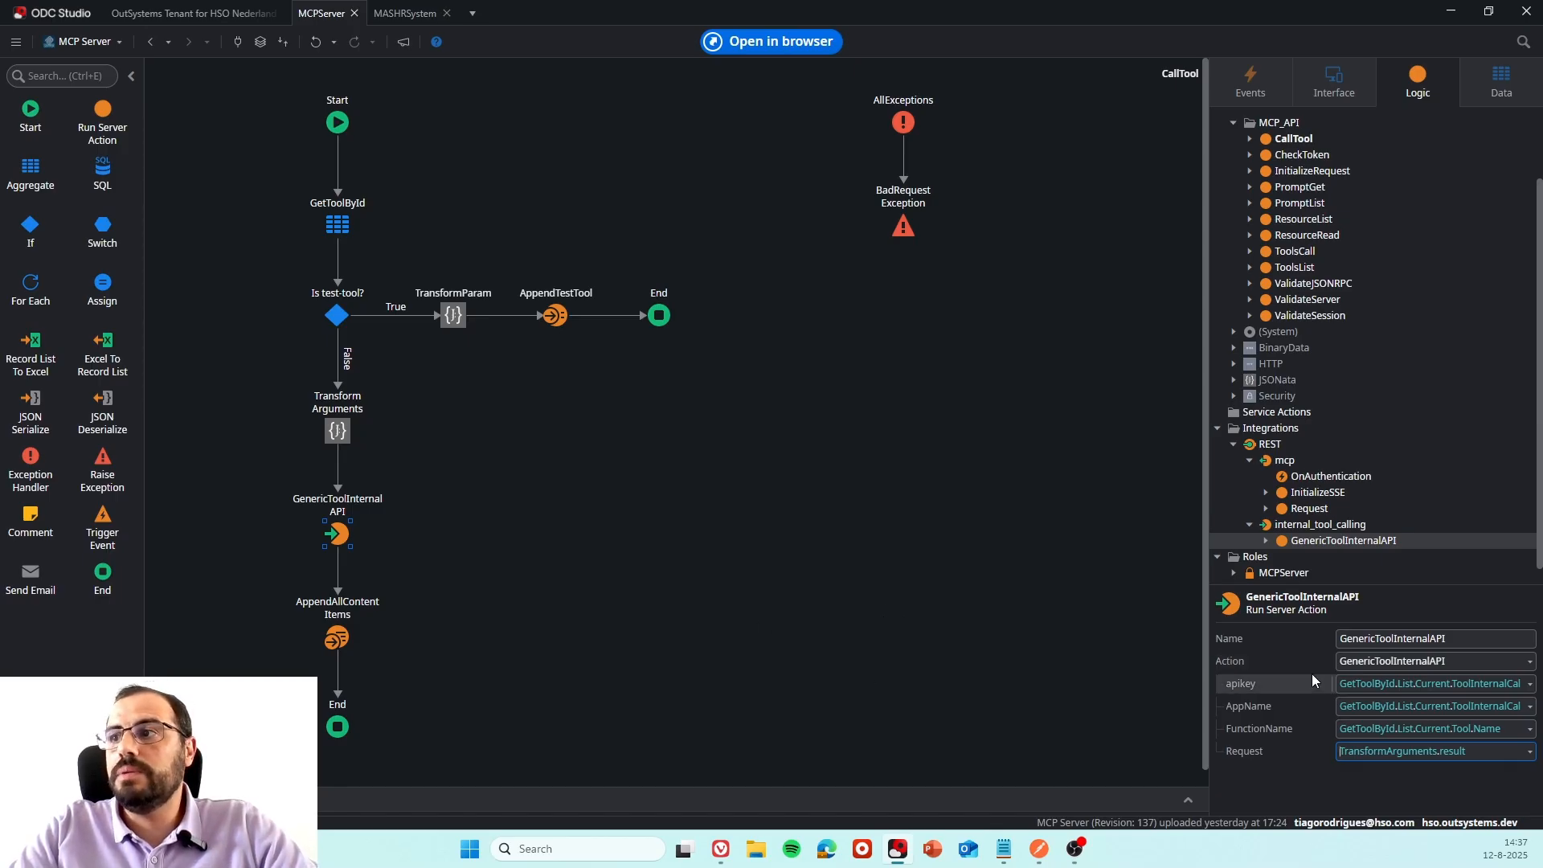
# Open the MASHRSystem app and check the InternalMCP ending in the URL of its exposed REST API.
pyautogui.click(413, 17)
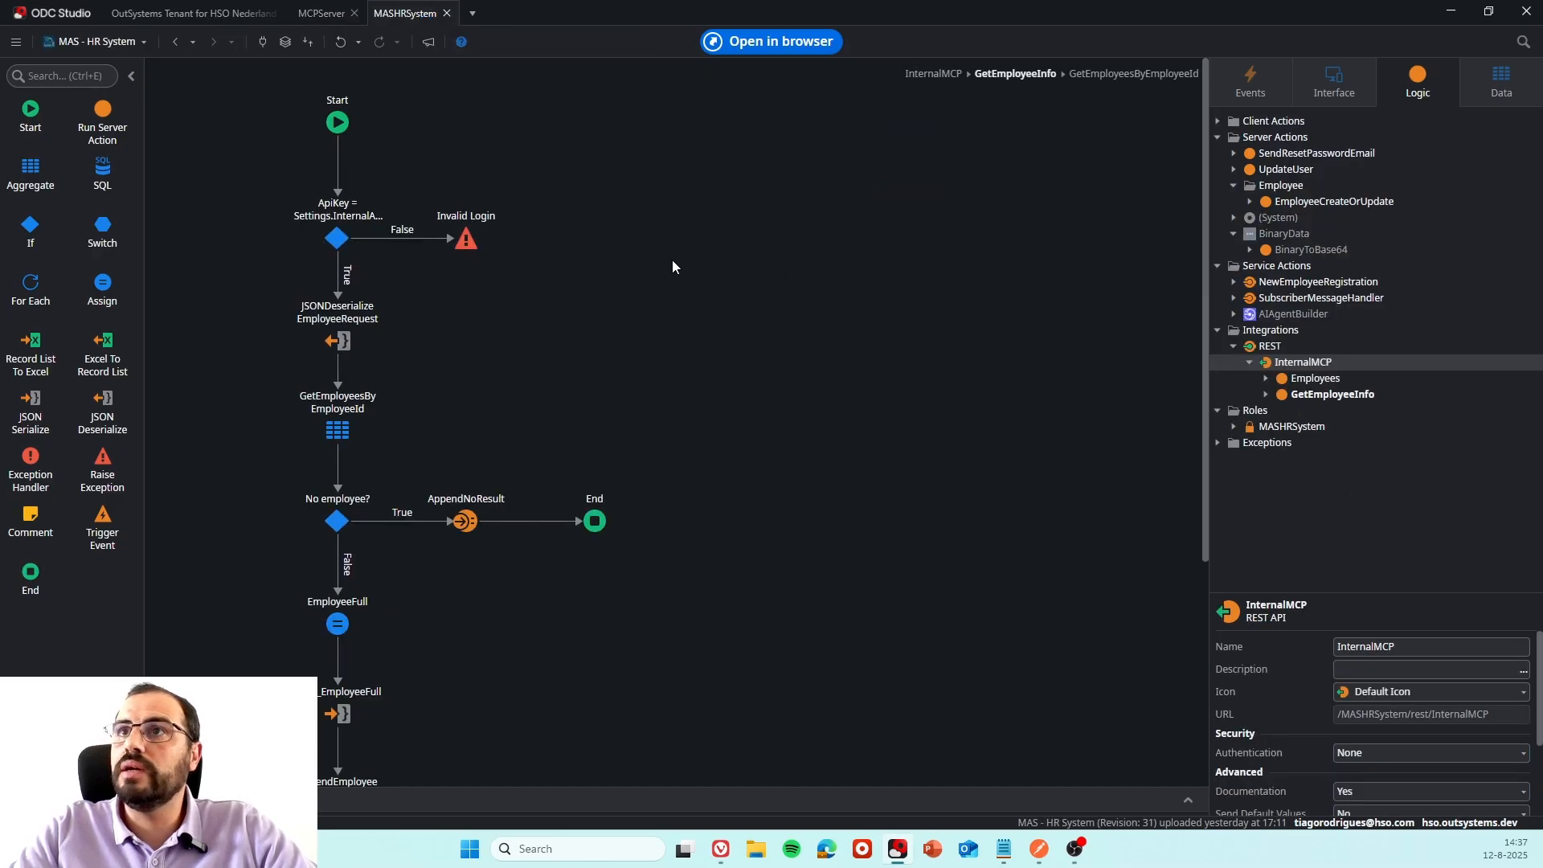
pyautogui.click(1347, 379)
pyautogui.click(1324, 366)
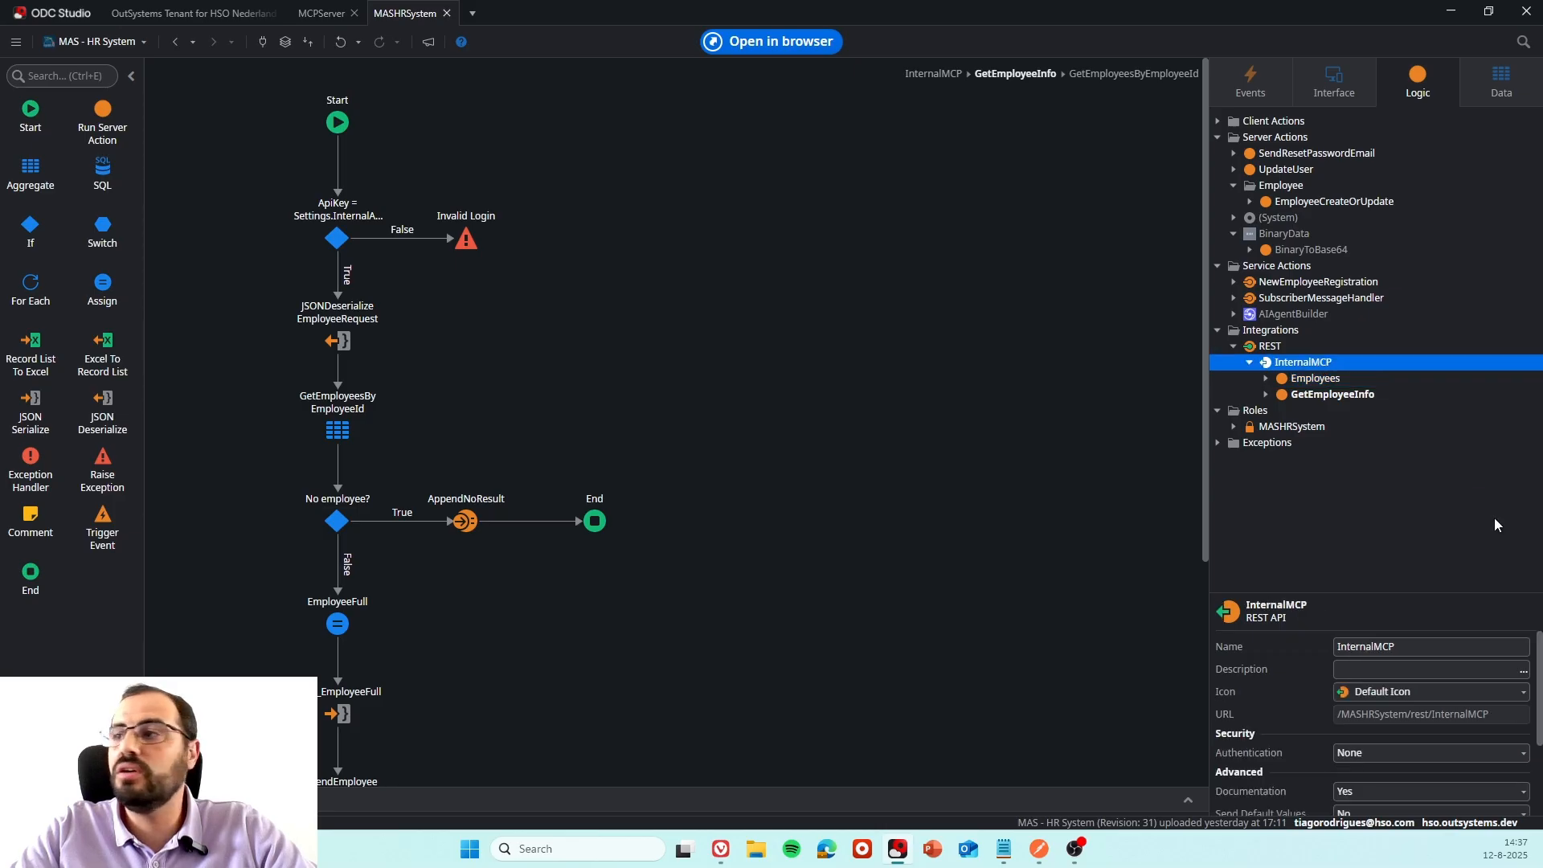
pyautogui.moveTo(1435, 715); pyautogui.dragTo(1501, 717)
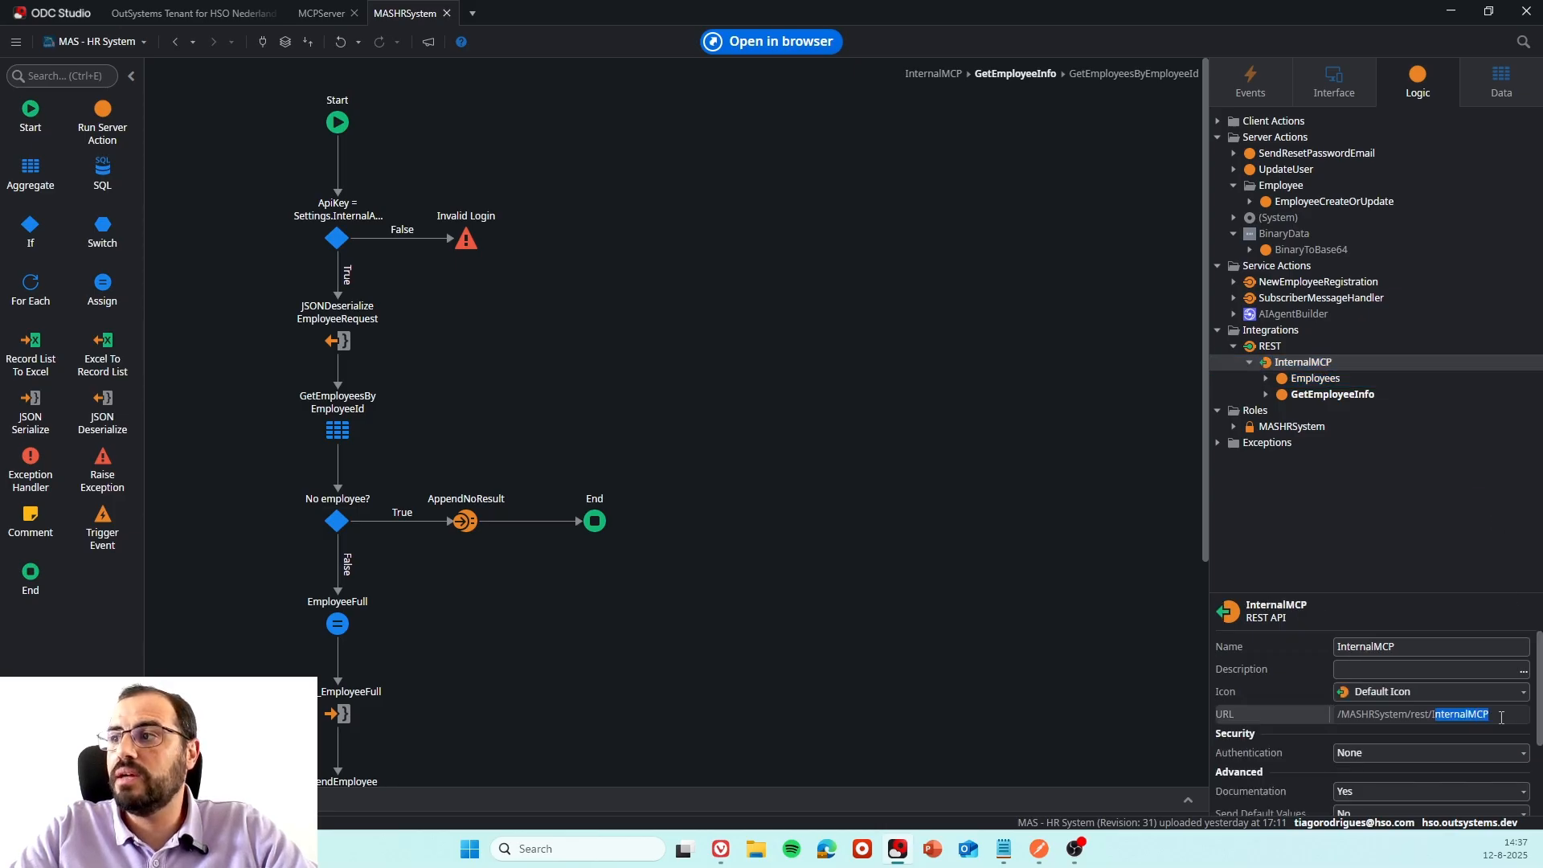
# Compare the Employees and GetEmployeeInfo methods of the InternalMCP REST API, checking the URL path of each.
pyautogui.click(1315, 378)
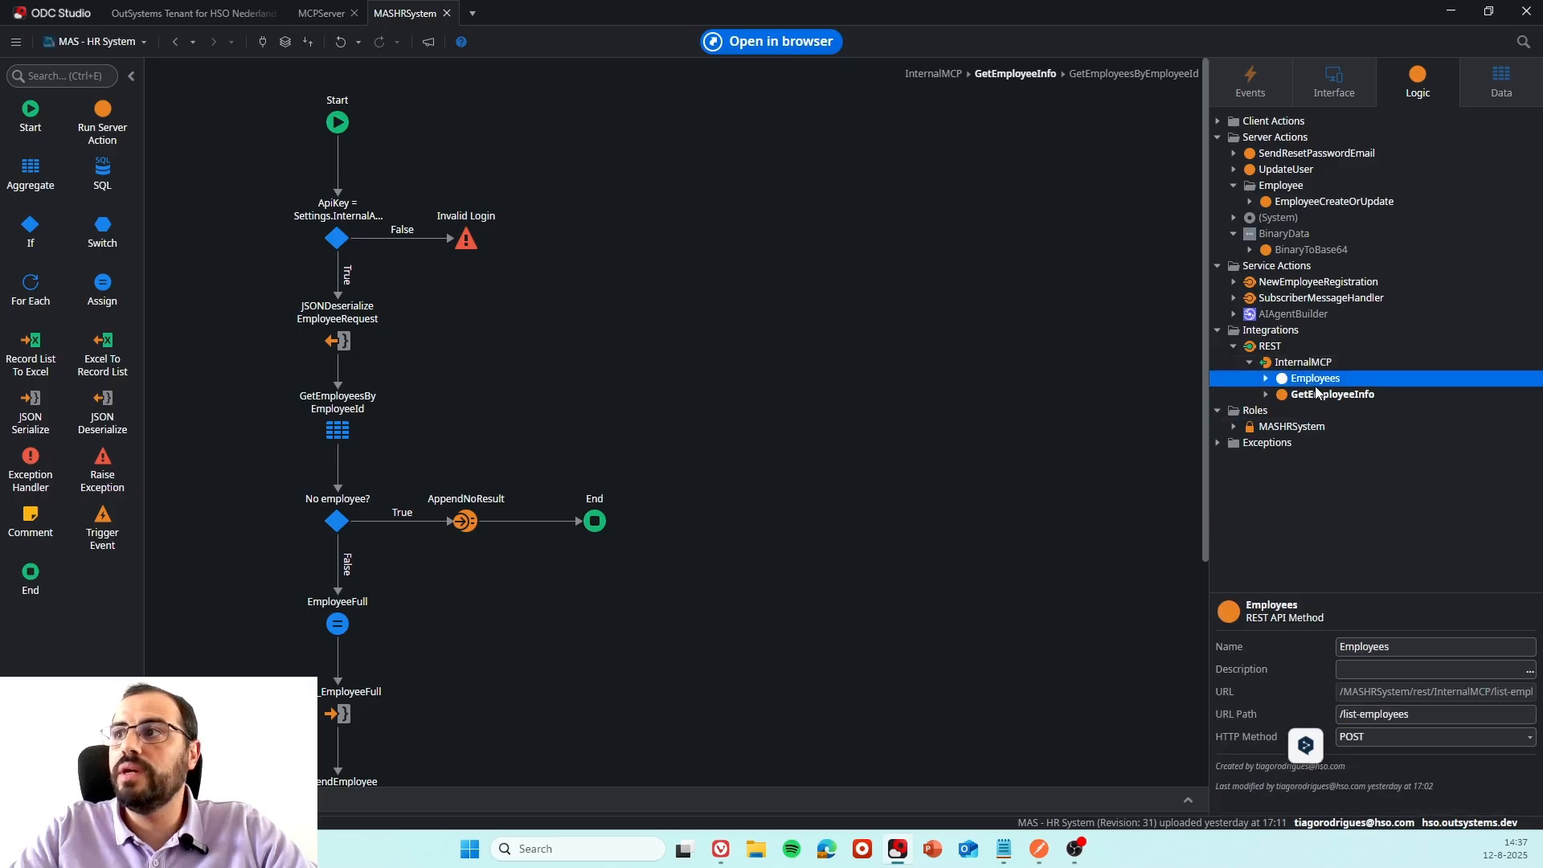
pyautogui.click(1316, 396)
pyautogui.click(1315, 383)
pyautogui.click(1315, 394)
pyautogui.click(1312, 380)
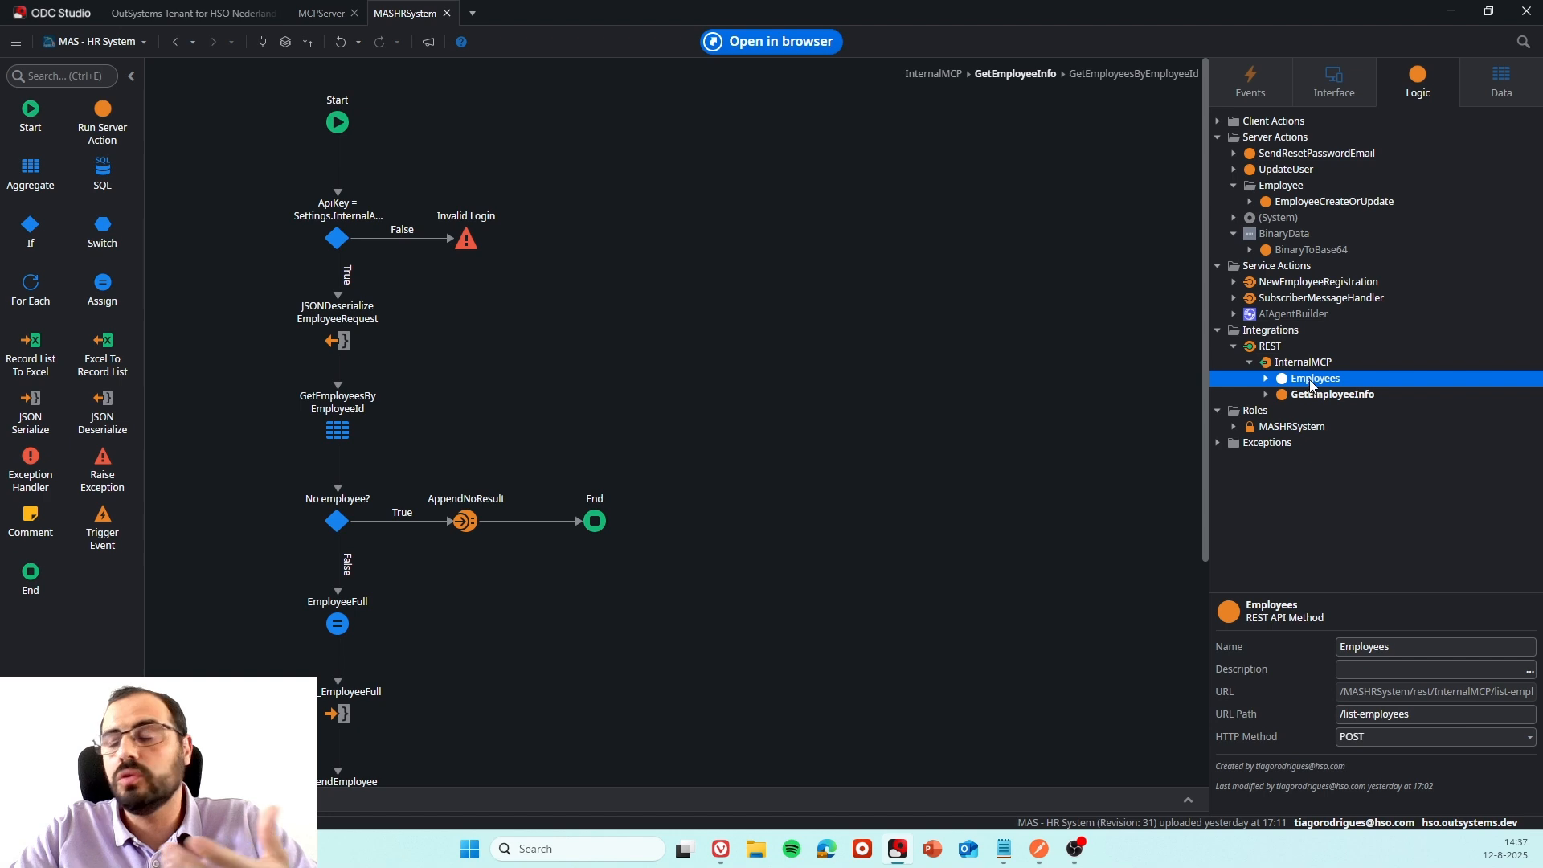
pyautogui.moveTo(1343, 715); pyautogui.dragTo(1464, 715)
pyautogui.click(1310, 393)
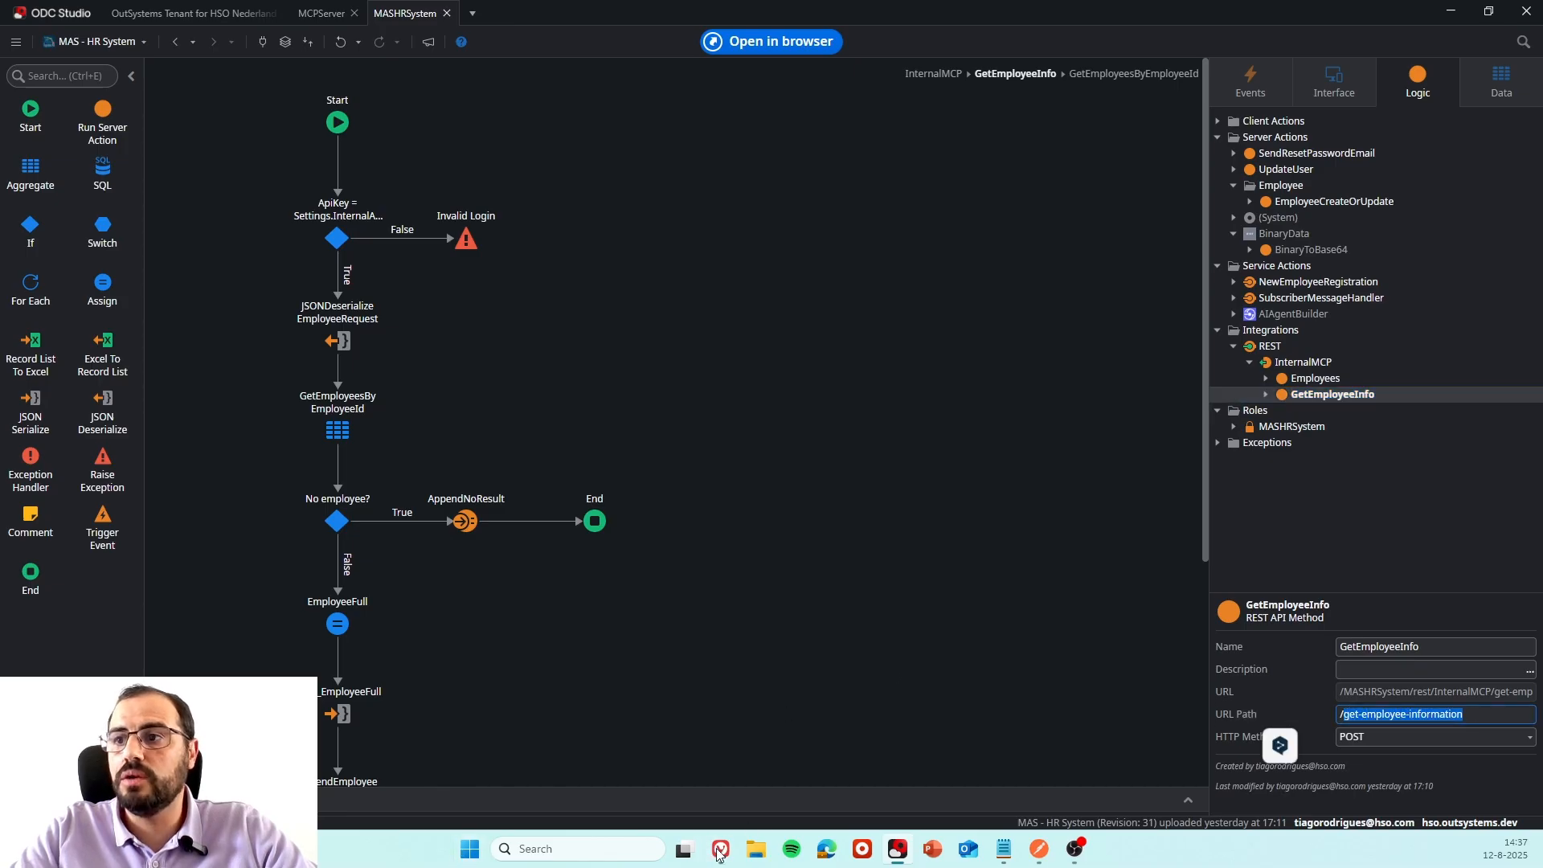
# Switch to the browser's Edit Tool page and check that tool's name against the GetEmployeeInfo method's URL path.
pyautogui.moveTo(721, 850)
pyautogui.click(754, 736)
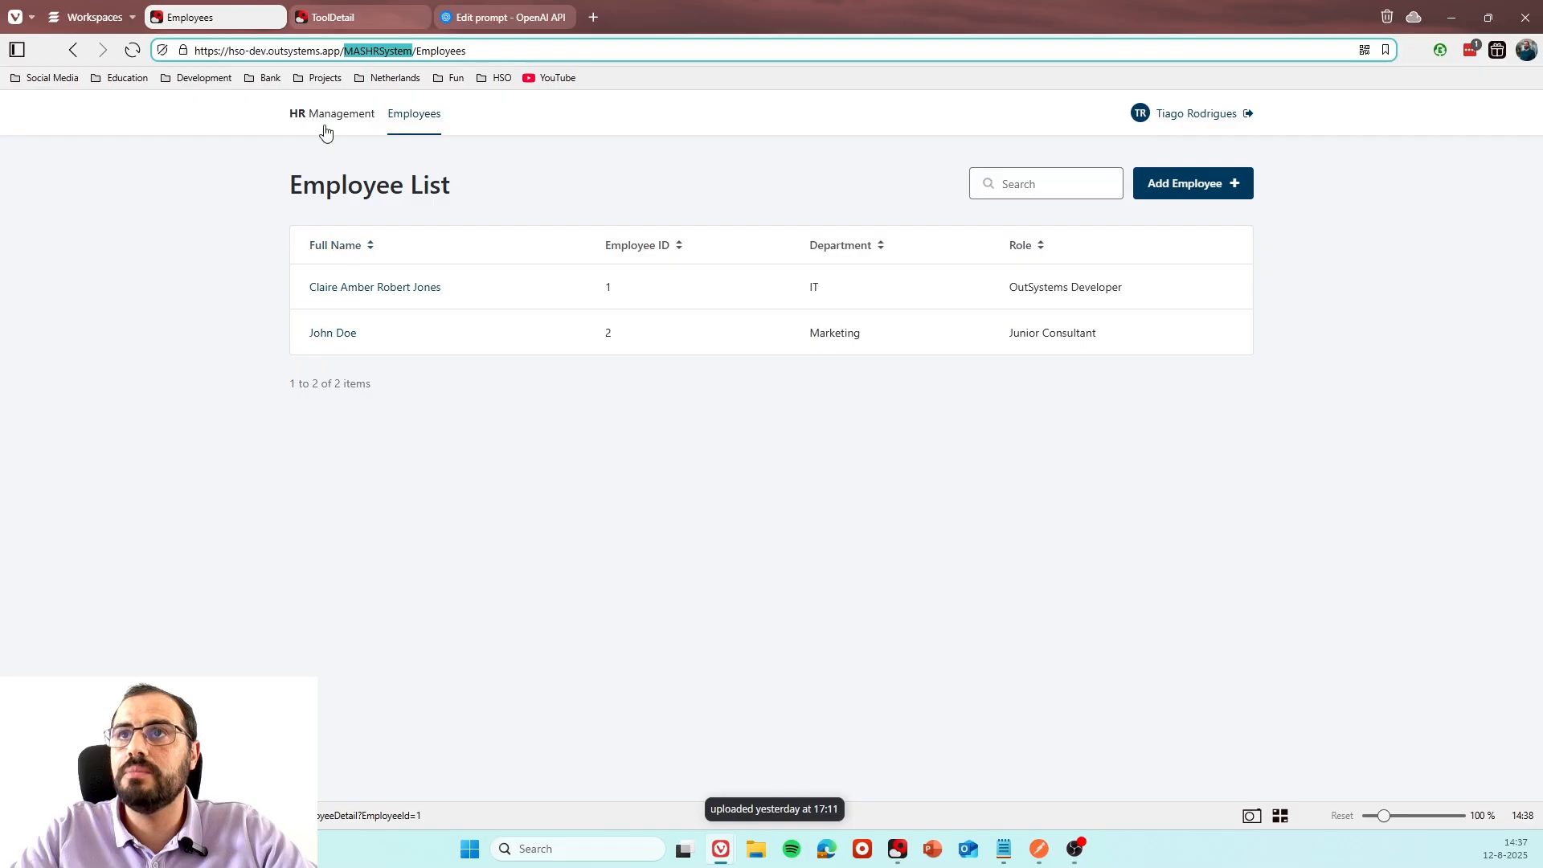
pyautogui.click(351, 20)
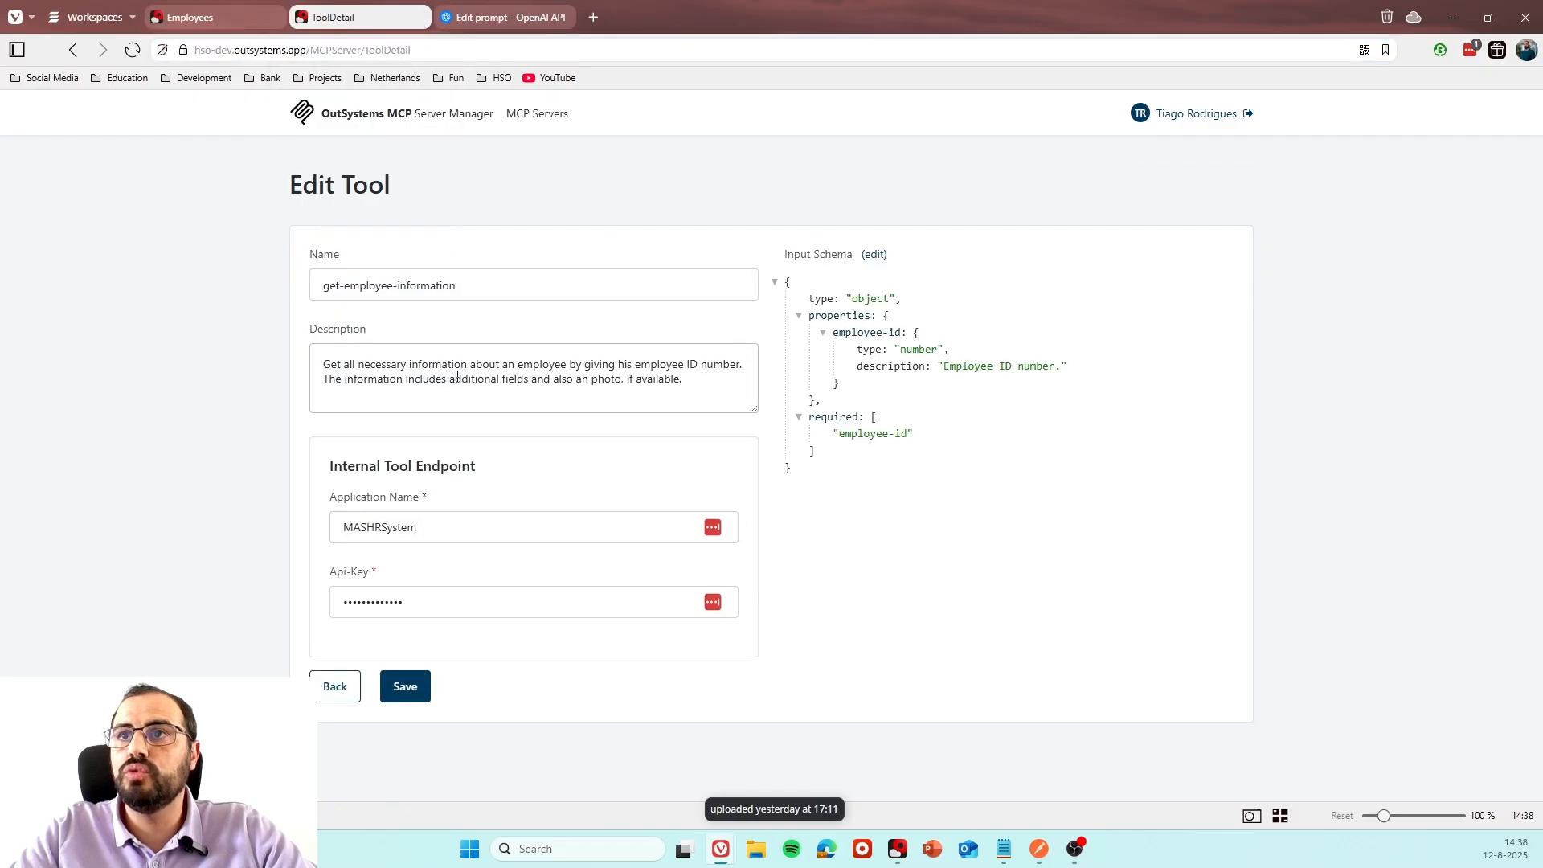
pyautogui.moveTo(457, 287); pyautogui.dragTo(308, 299)
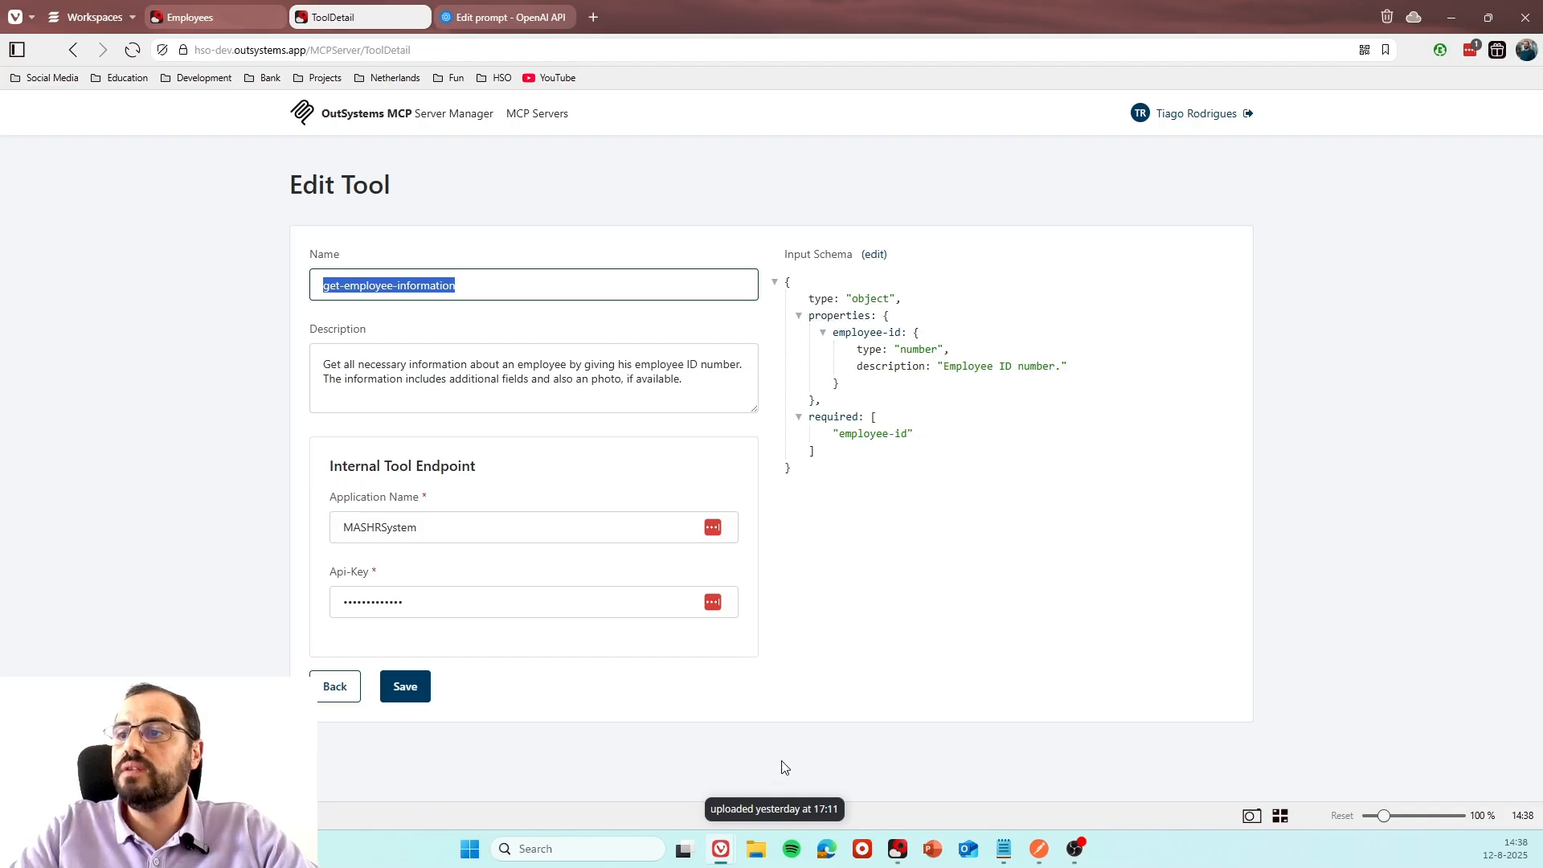
# Return to ODC Studio and review the InternalMCP REST API together with its GetEmployeeInfo and Employees methods.
pyautogui.click(898, 849)
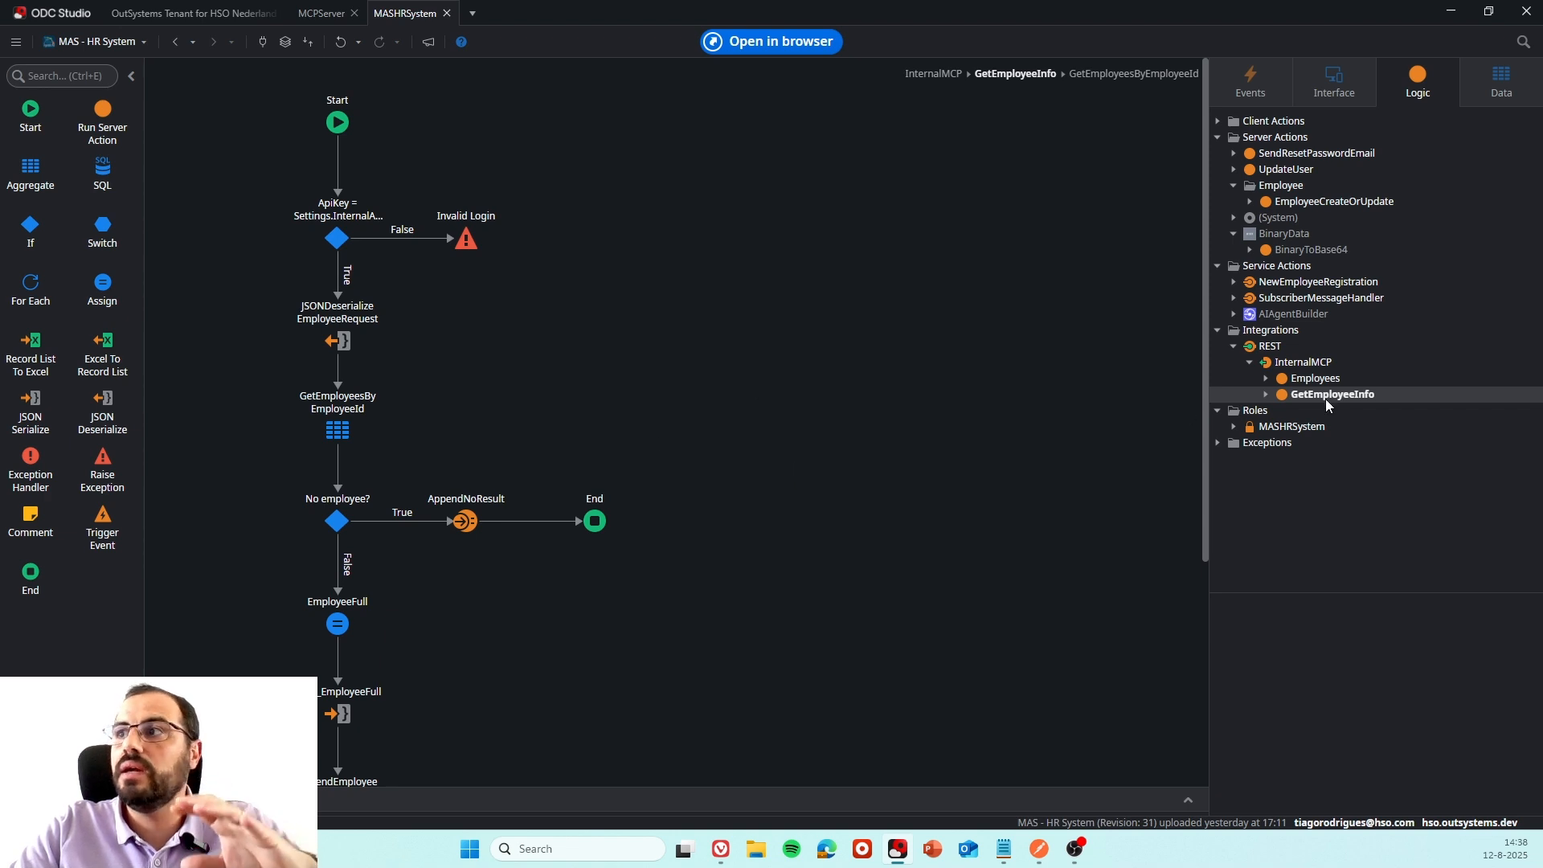
pyautogui.click(1320, 363)
pyautogui.click(1331, 395)
pyautogui.click(1316, 379)
pyautogui.click(1303, 363)
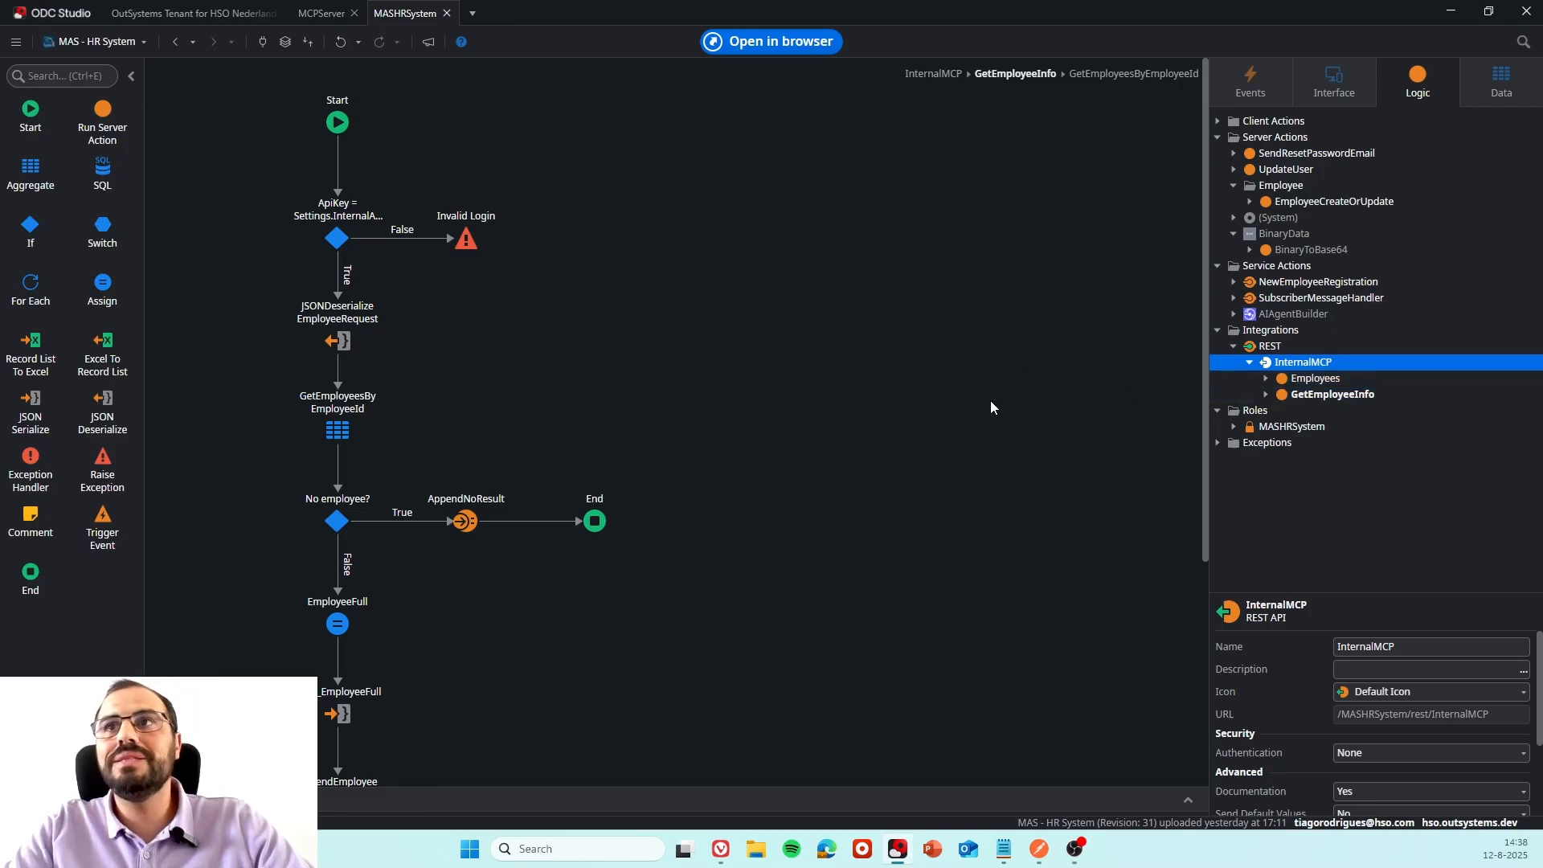
# Open the MCPServer app and review the whole CallTool flow around the GenericToolInternalAPI call.
pyautogui.click(322, 13)
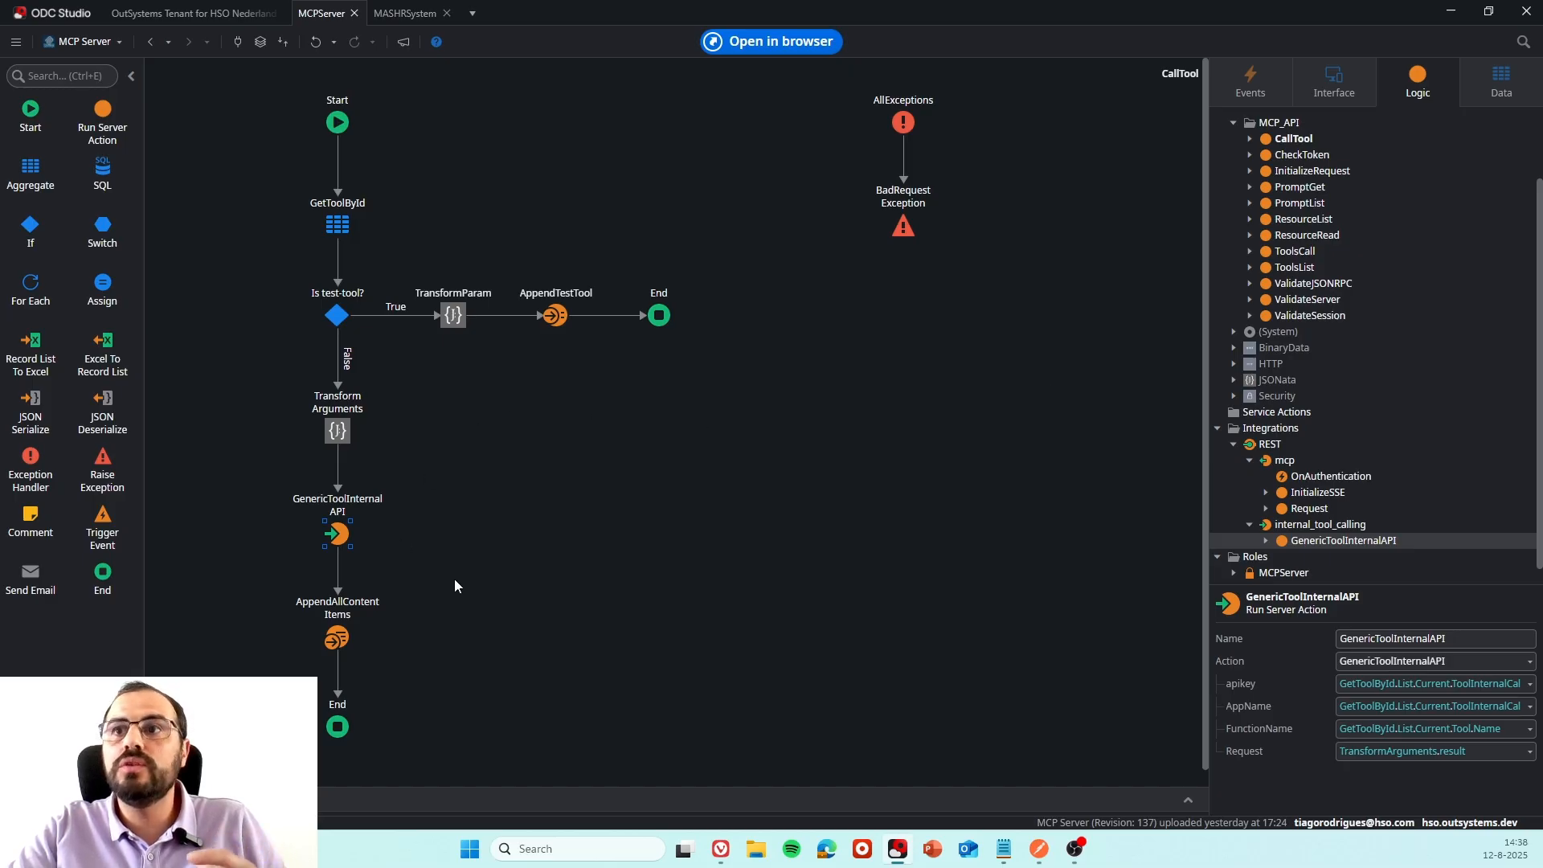
pyautogui.moveTo(776, 740); pyautogui.dragTo(331, 374)
pyautogui.moveTo(203, 82); pyautogui.dragTo(840, 691)
pyautogui.click(851, 707)
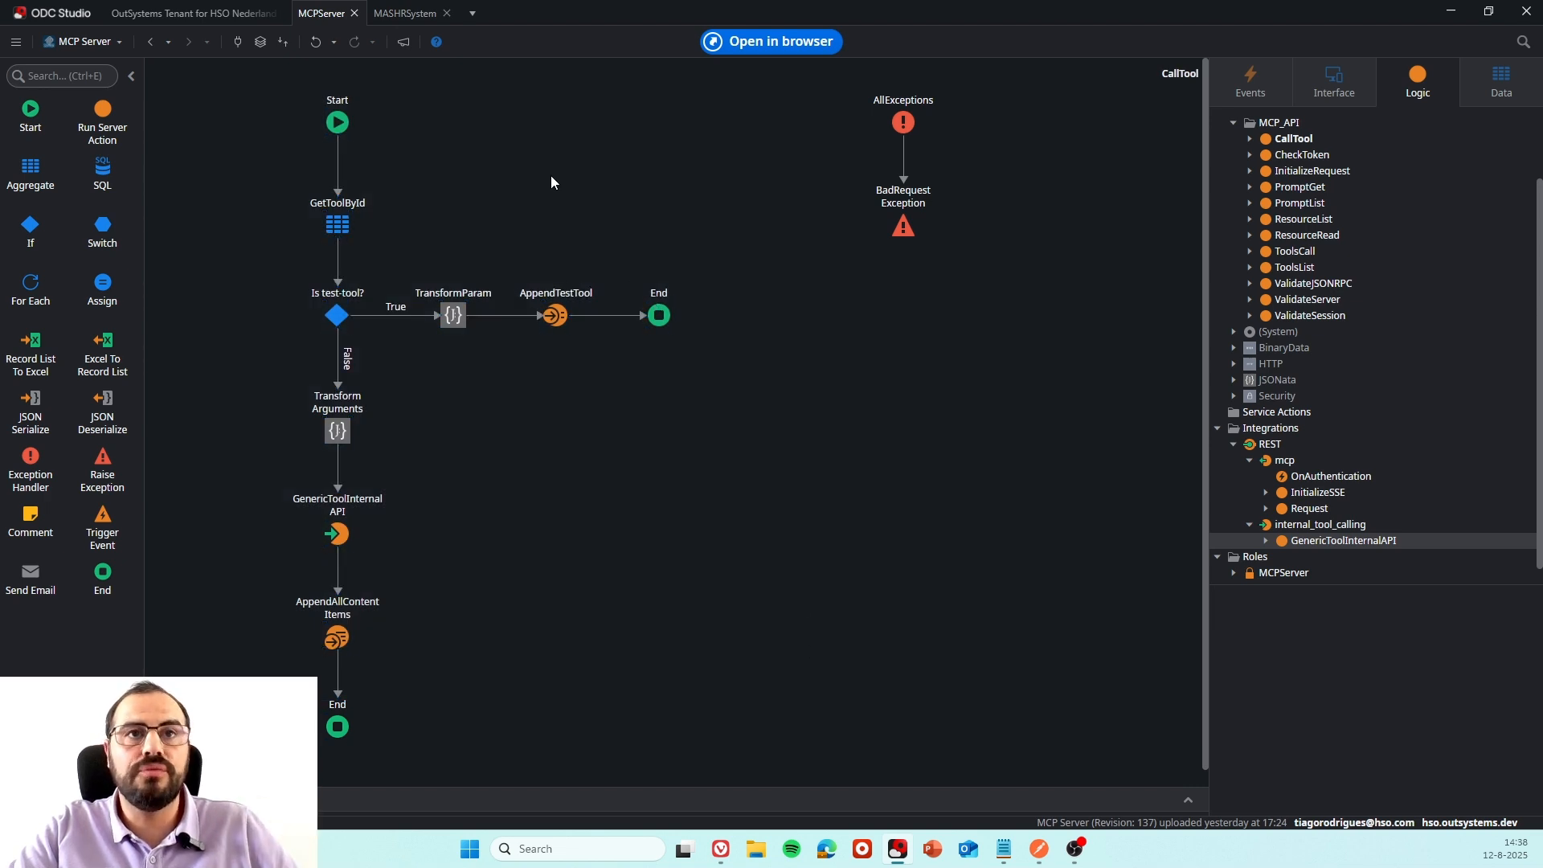
# Go back to the MASHRSystem app and revisit the two methods exposed under InternalMCP.
pyautogui.click(391, 18)
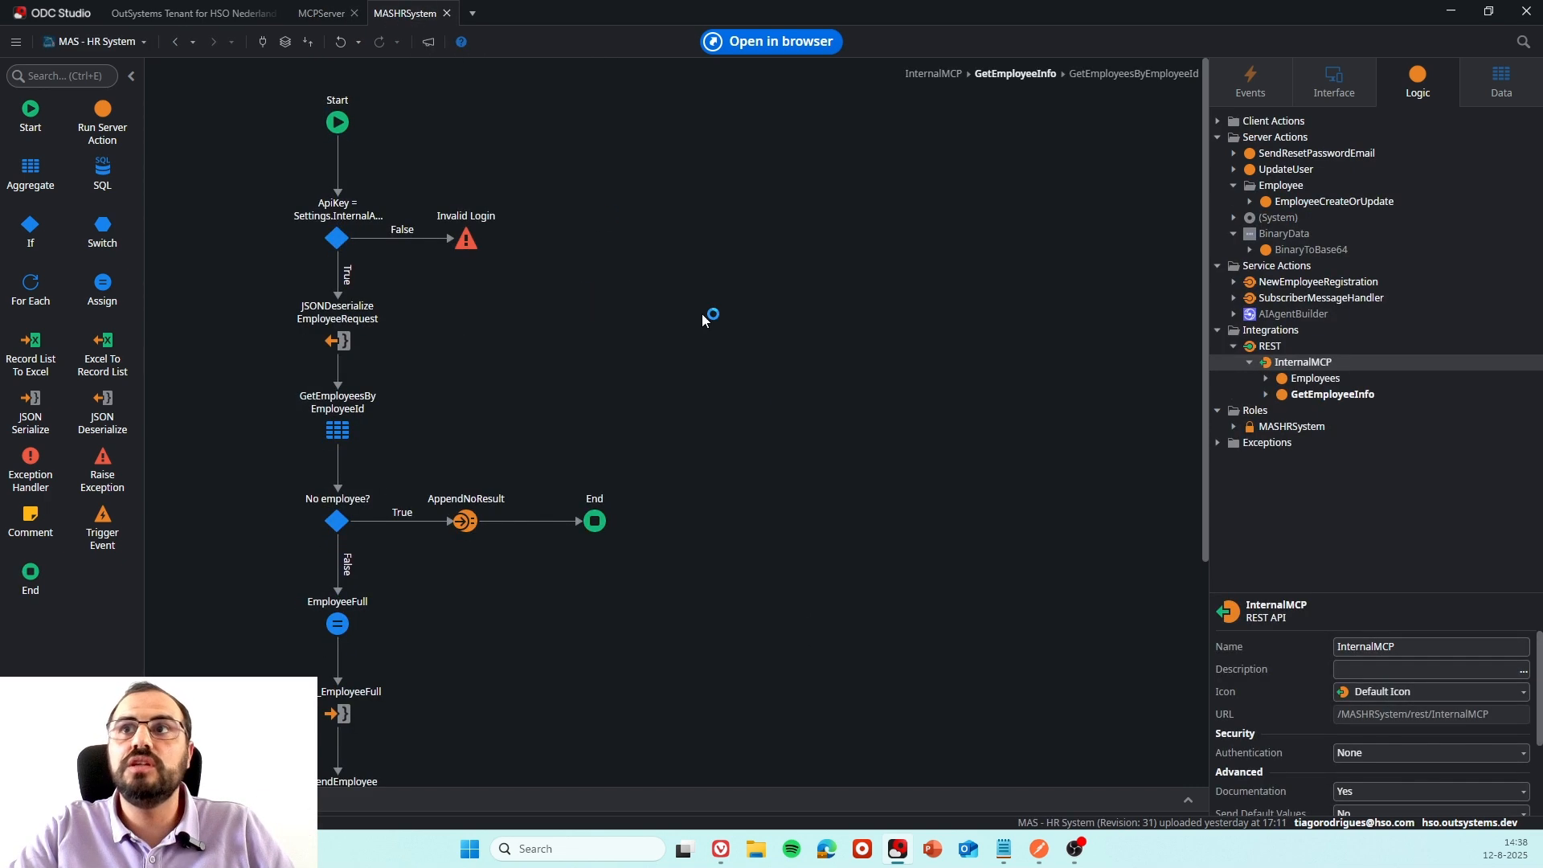
pyautogui.click(1312, 378)
pyautogui.click(1322, 393)
pyautogui.click(1304, 362)
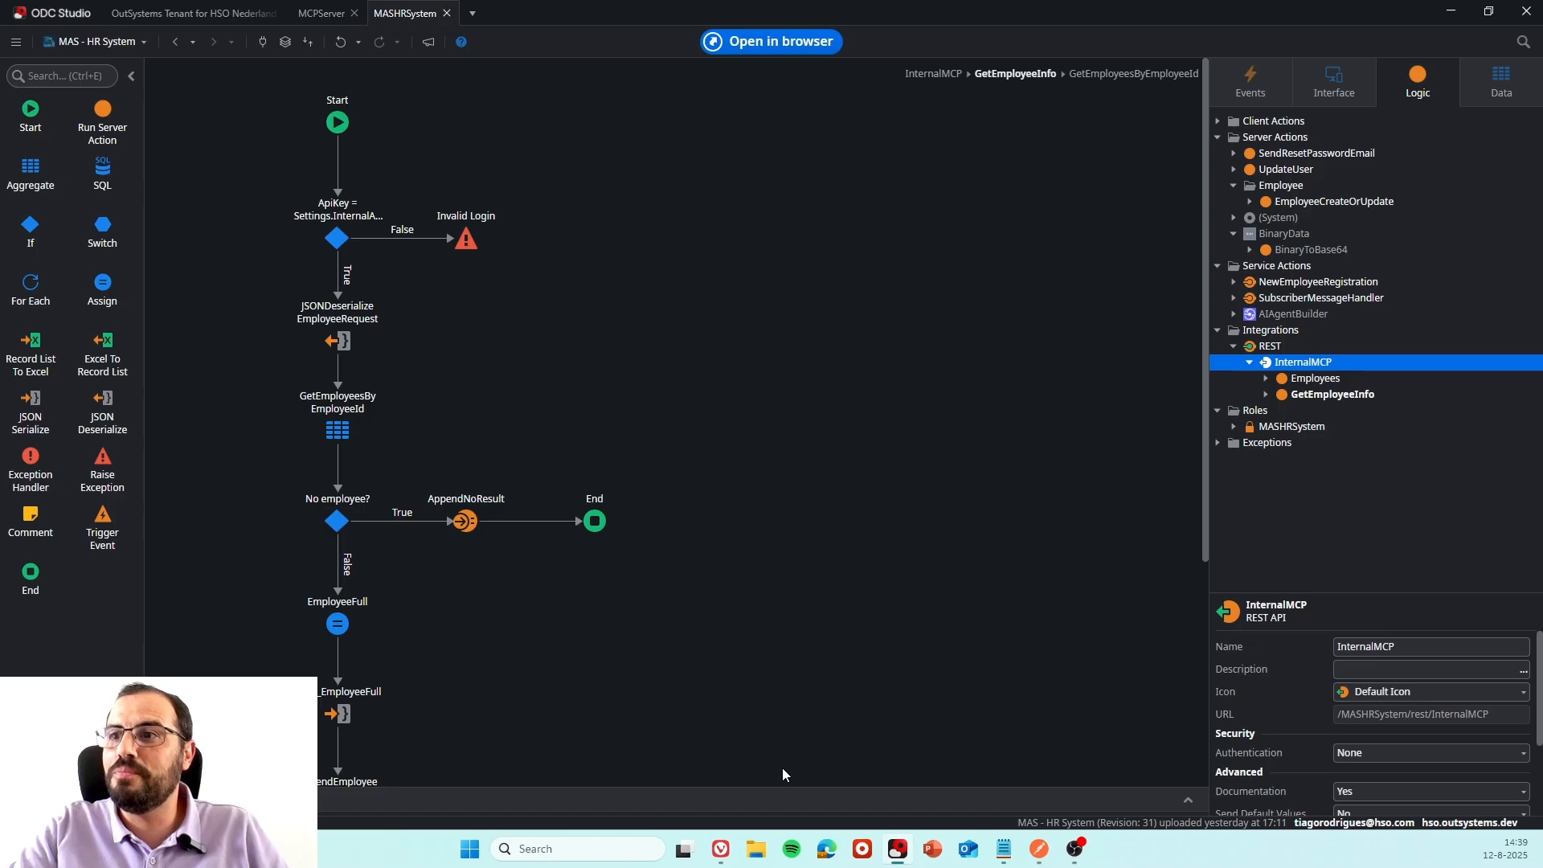
# Switch to the browser and bring up the OpenAI prompt conversation about the employee.
pyautogui.moveTo(721, 849)
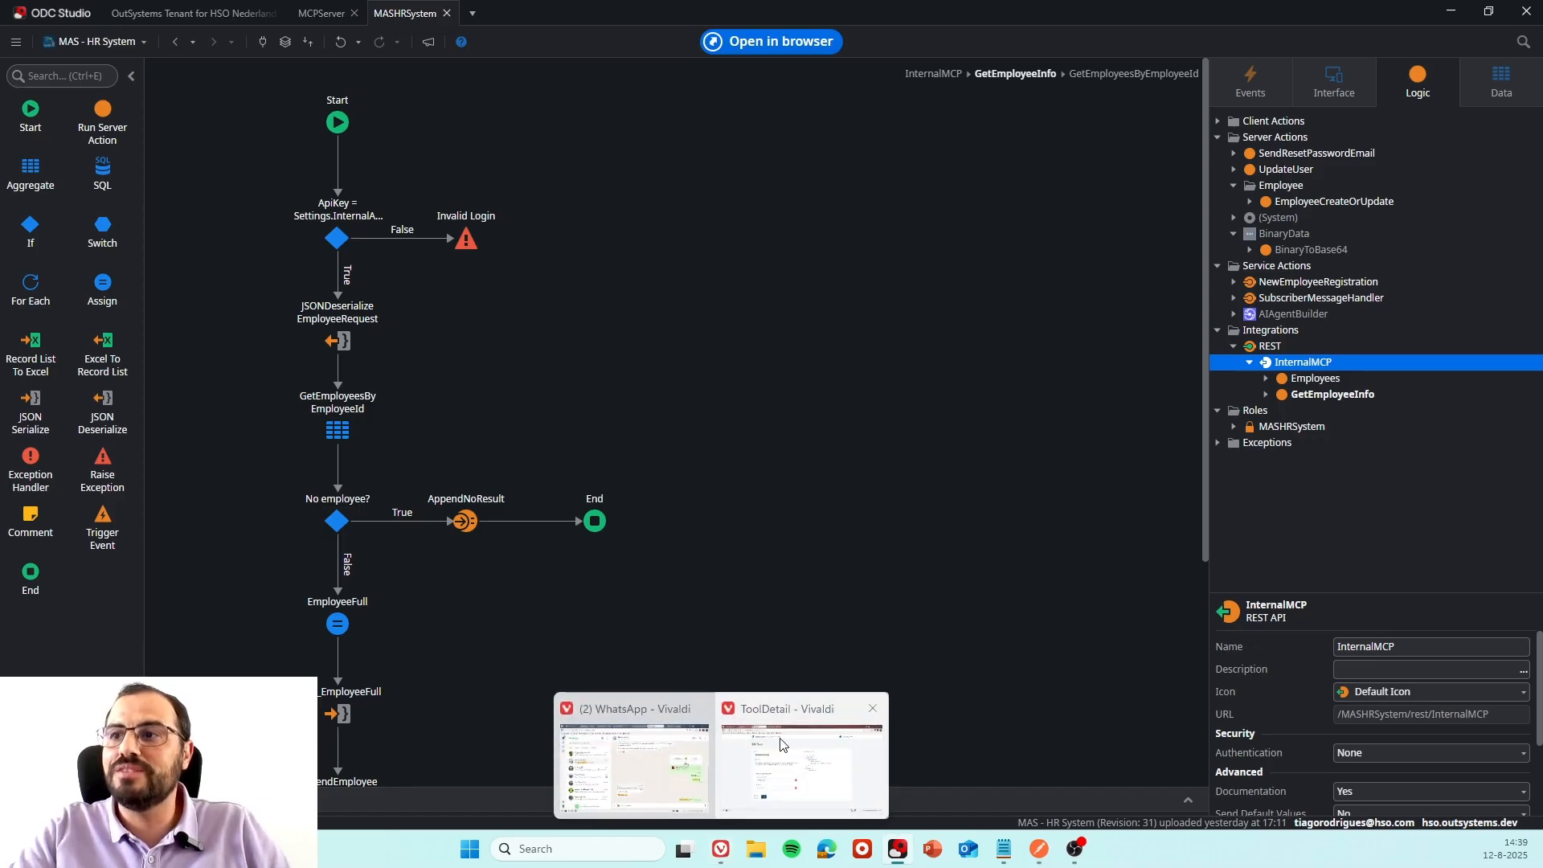
pyautogui.click(802, 763)
pyautogui.click(490, 20)
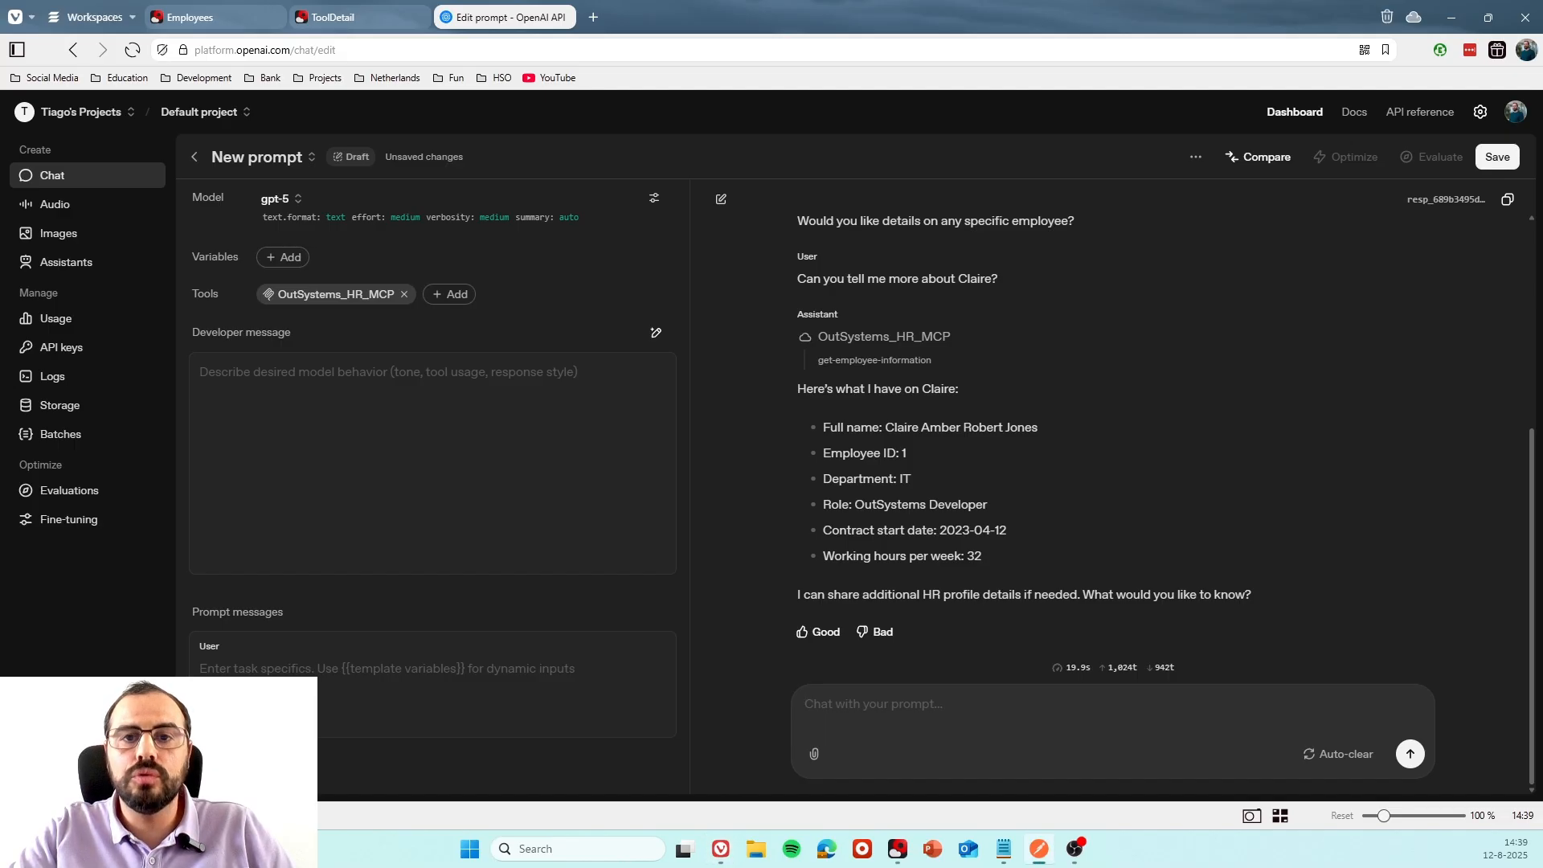
# Switch to Postman, send the POST Tools/Call request for get-employee-information, and examine the text and image content in the response.
pyautogui.click(1039, 849)
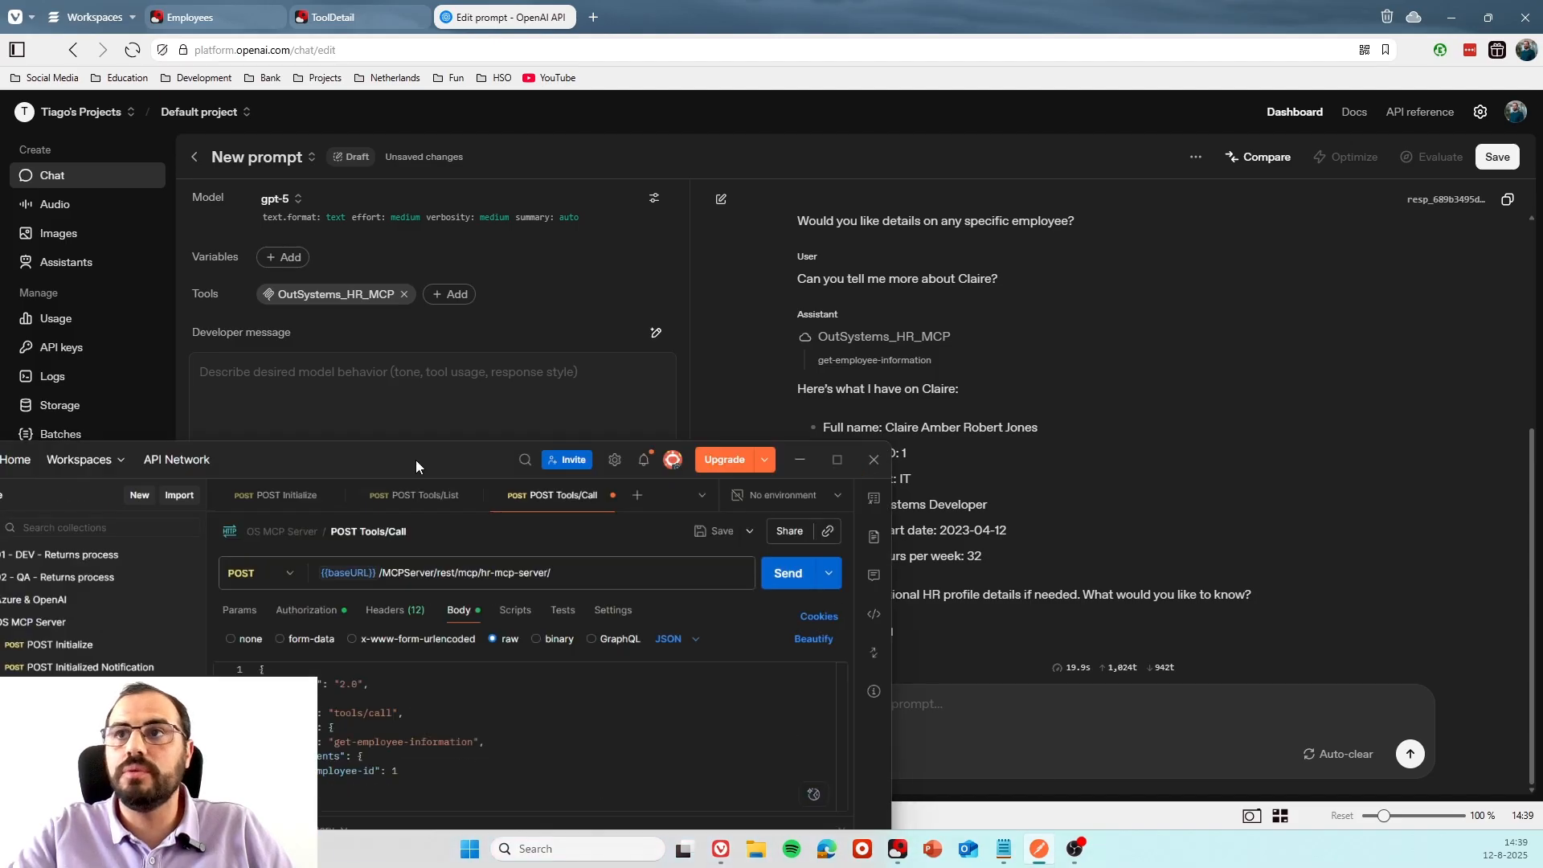
pyautogui.moveTo(860, 145); pyautogui.dragTo(851, 120)
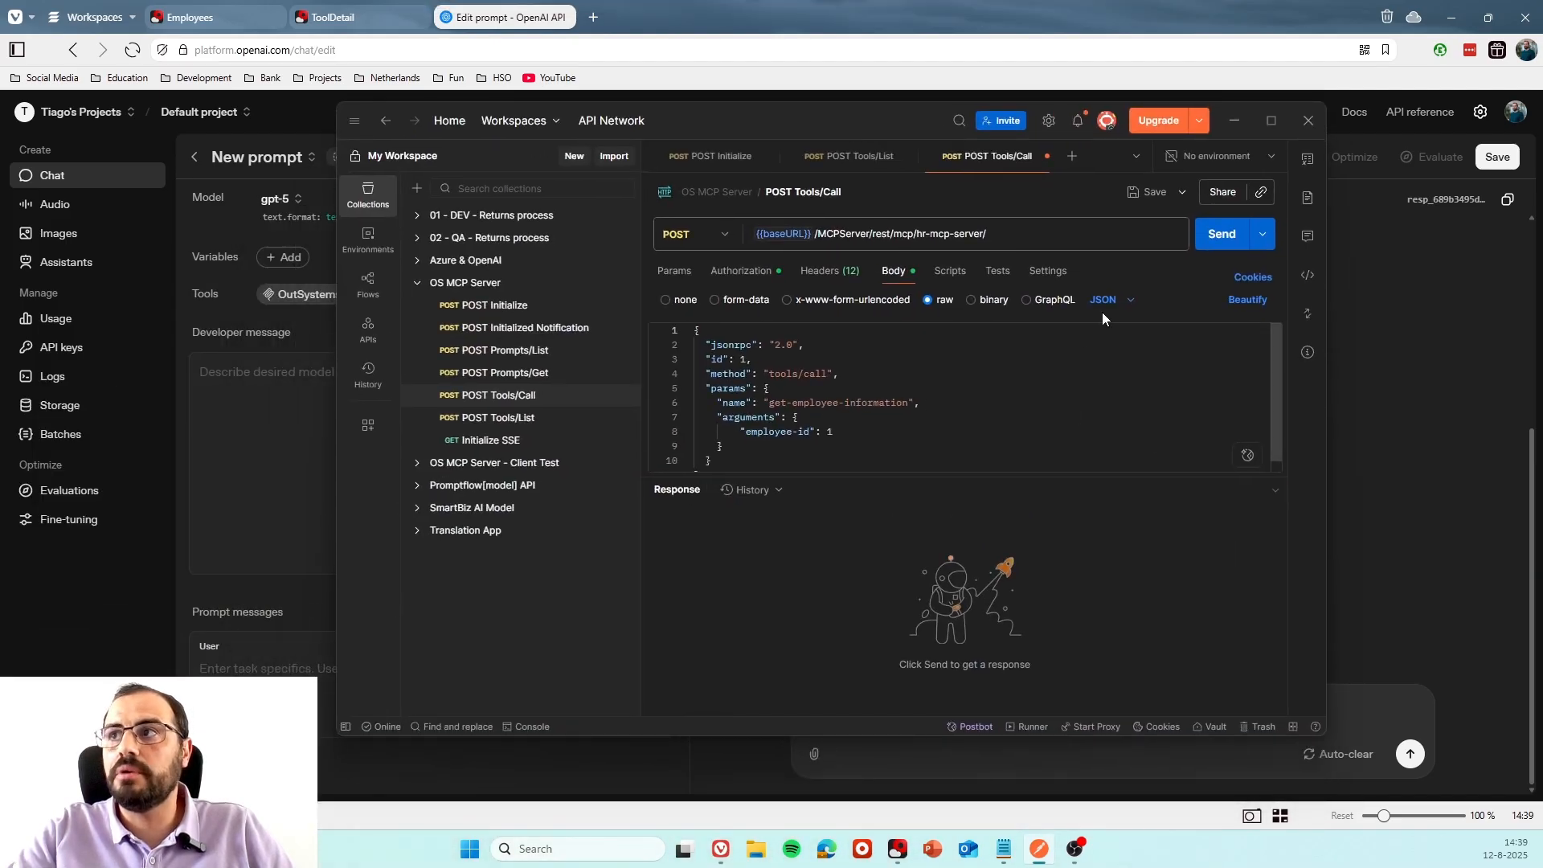
pyautogui.click(1220, 238)
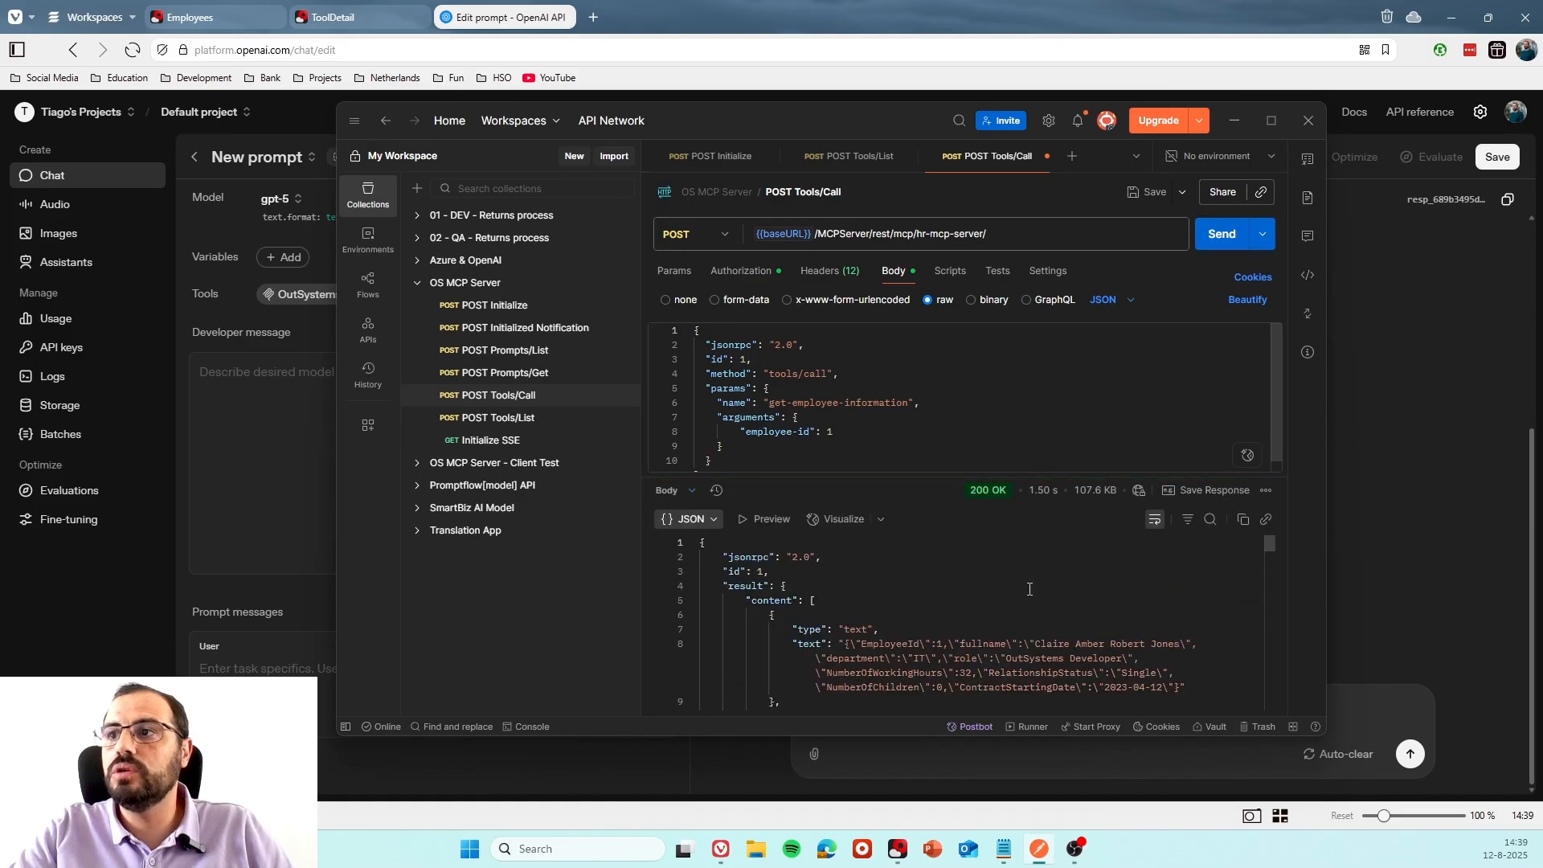
pyautogui.scroll(-1, 957, 603)
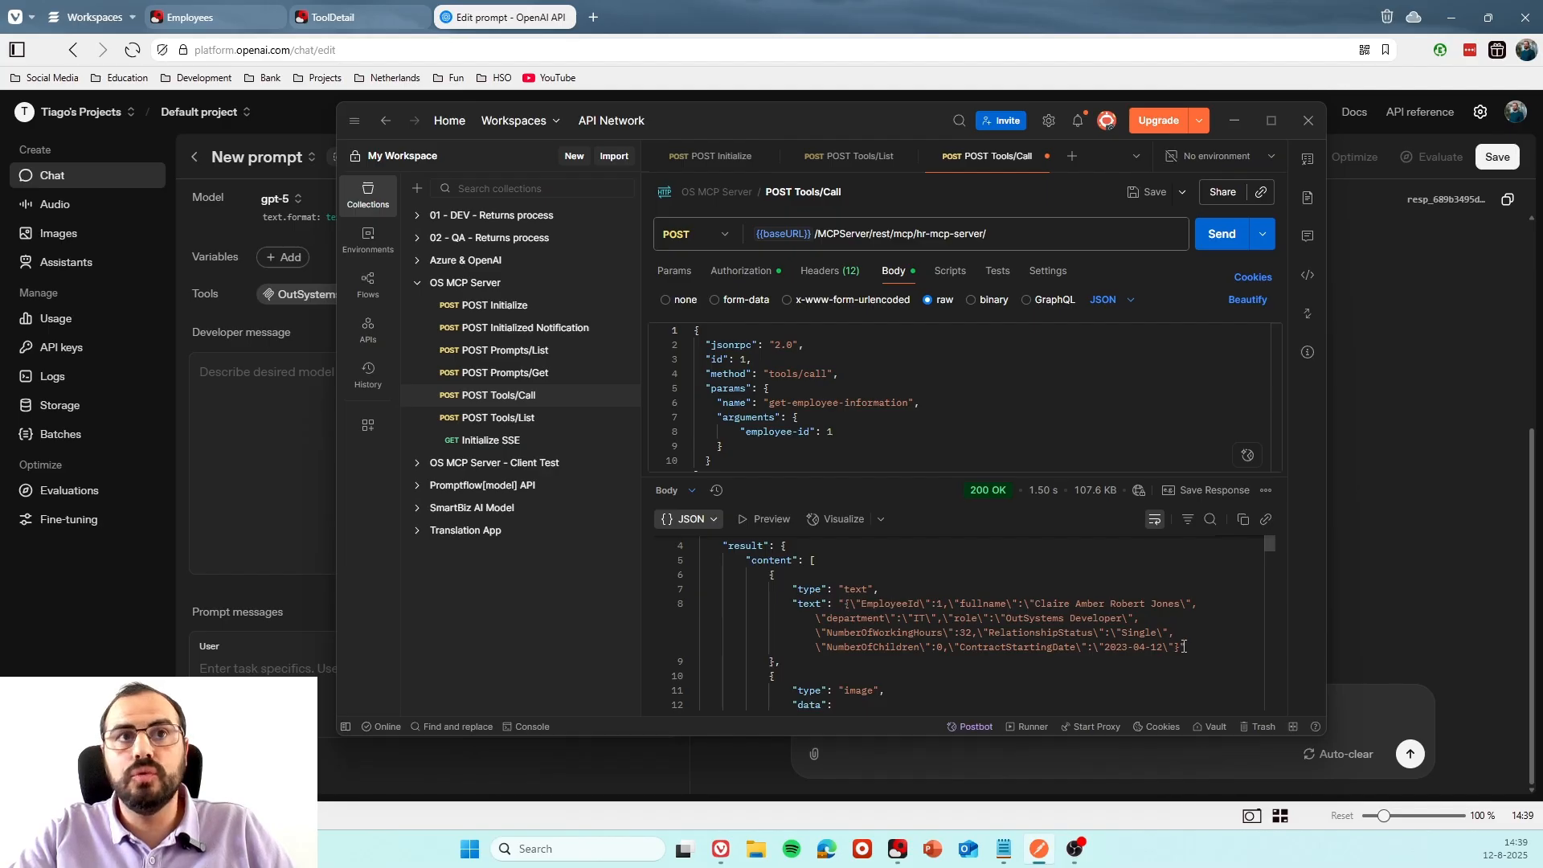
pyautogui.scroll(-2, 895, 631)
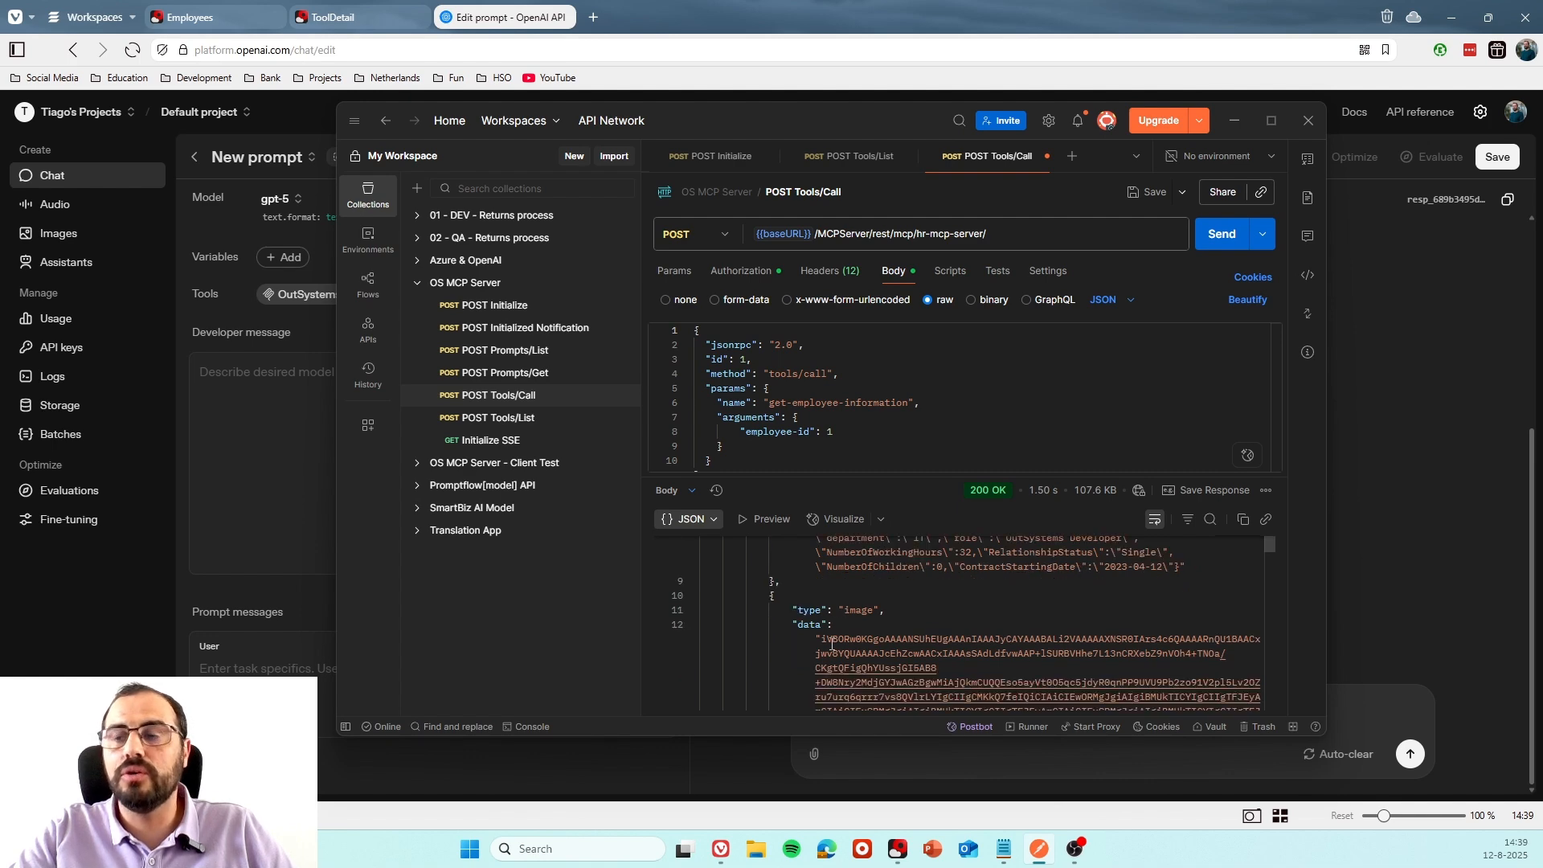
# Open the first listed employee's details in HR Management and view the stored photo.
pyautogui.click(207, 19)
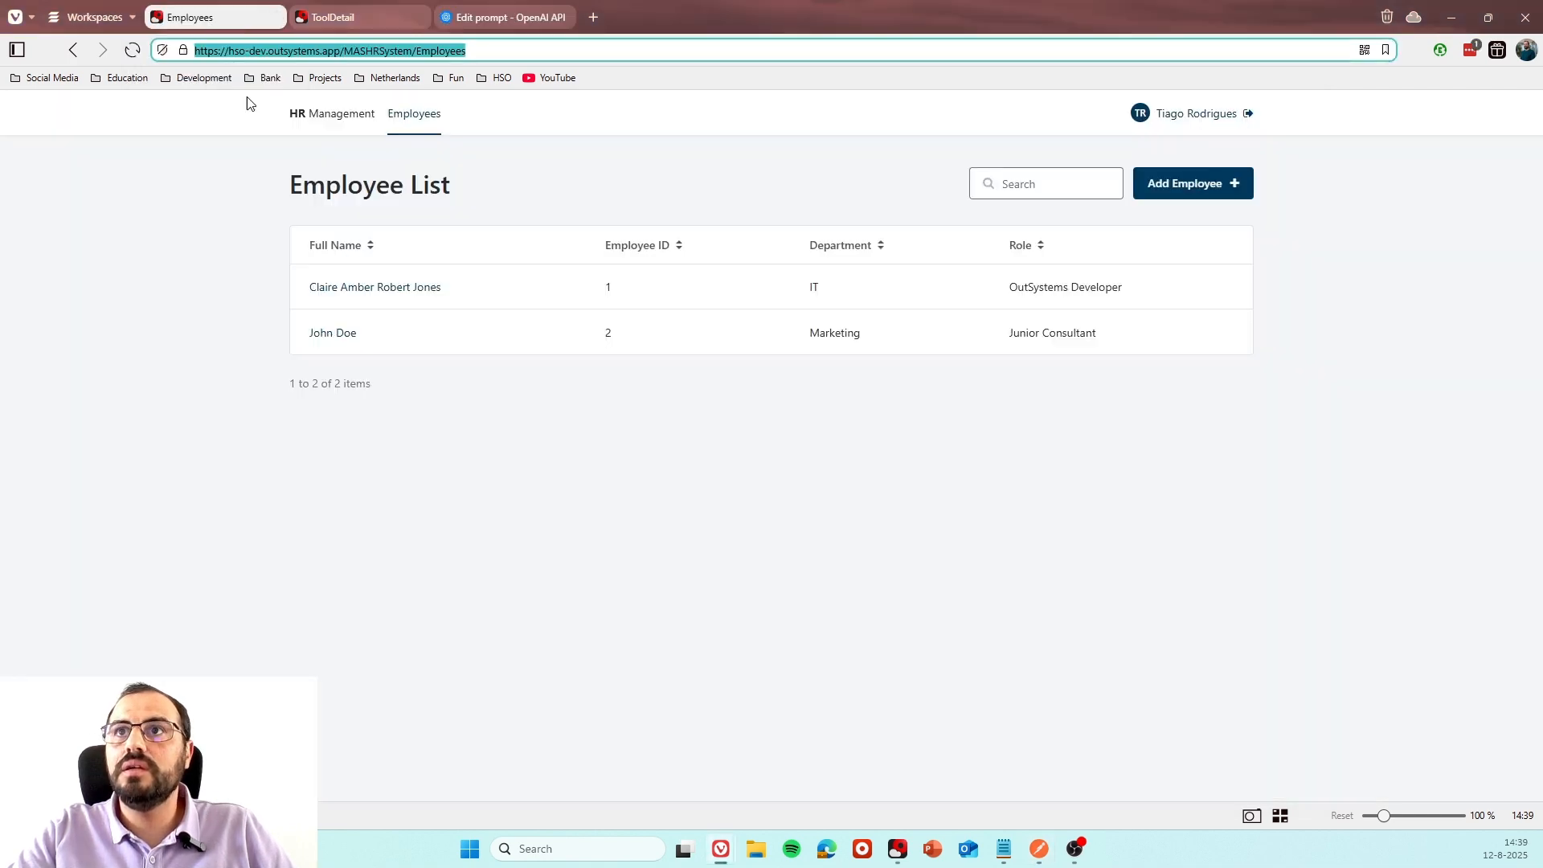
pyautogui.click(341, 291)
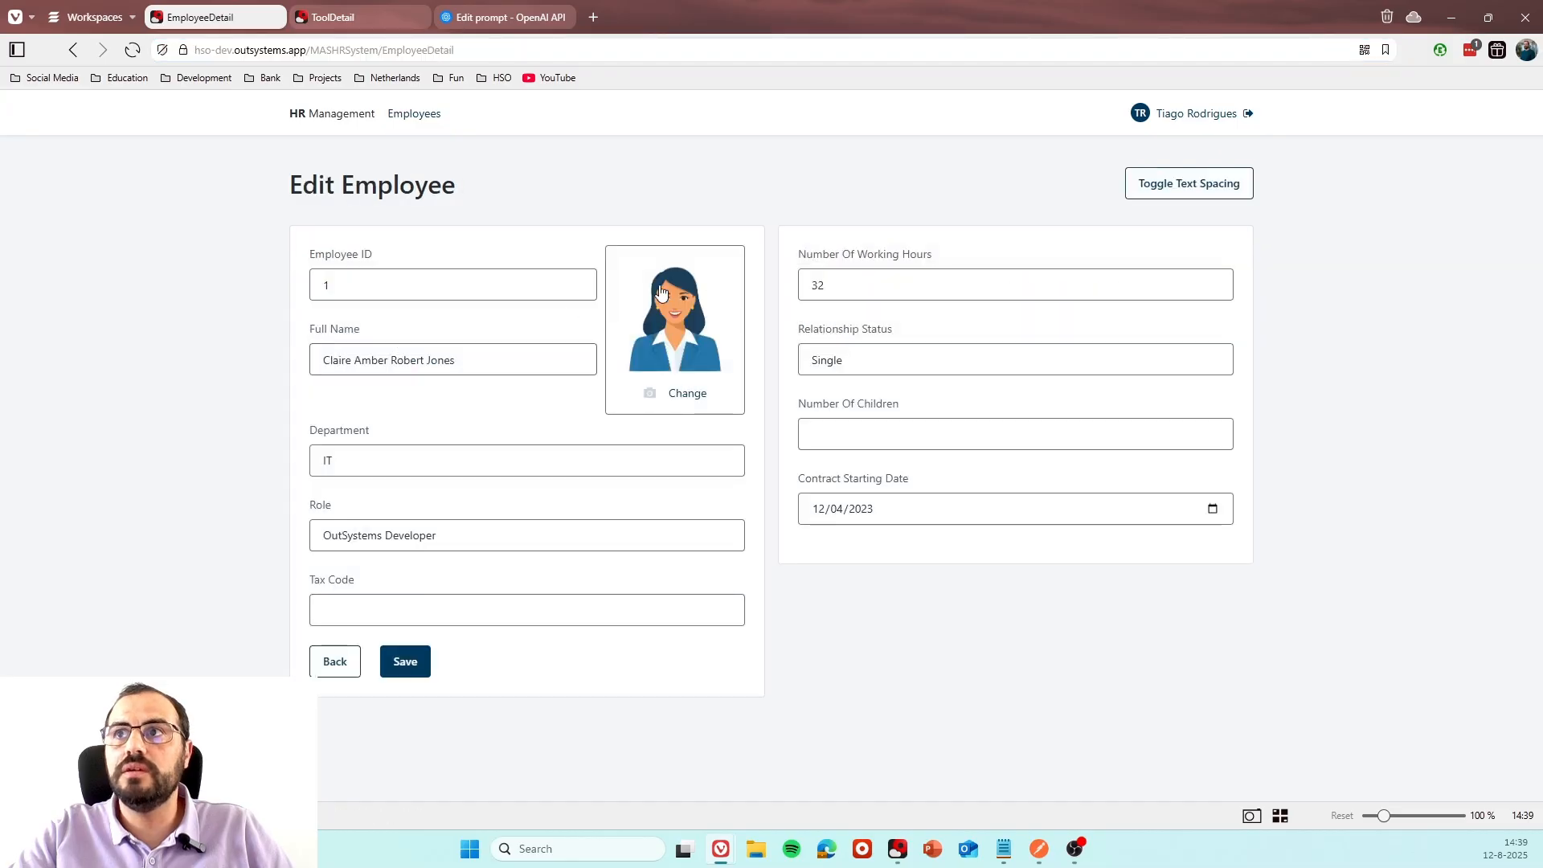
# Return to the OpenAI prompt conversation and expand the get-employee-information tool call to inspect its returned data.
pyautogui.click(344, 17)
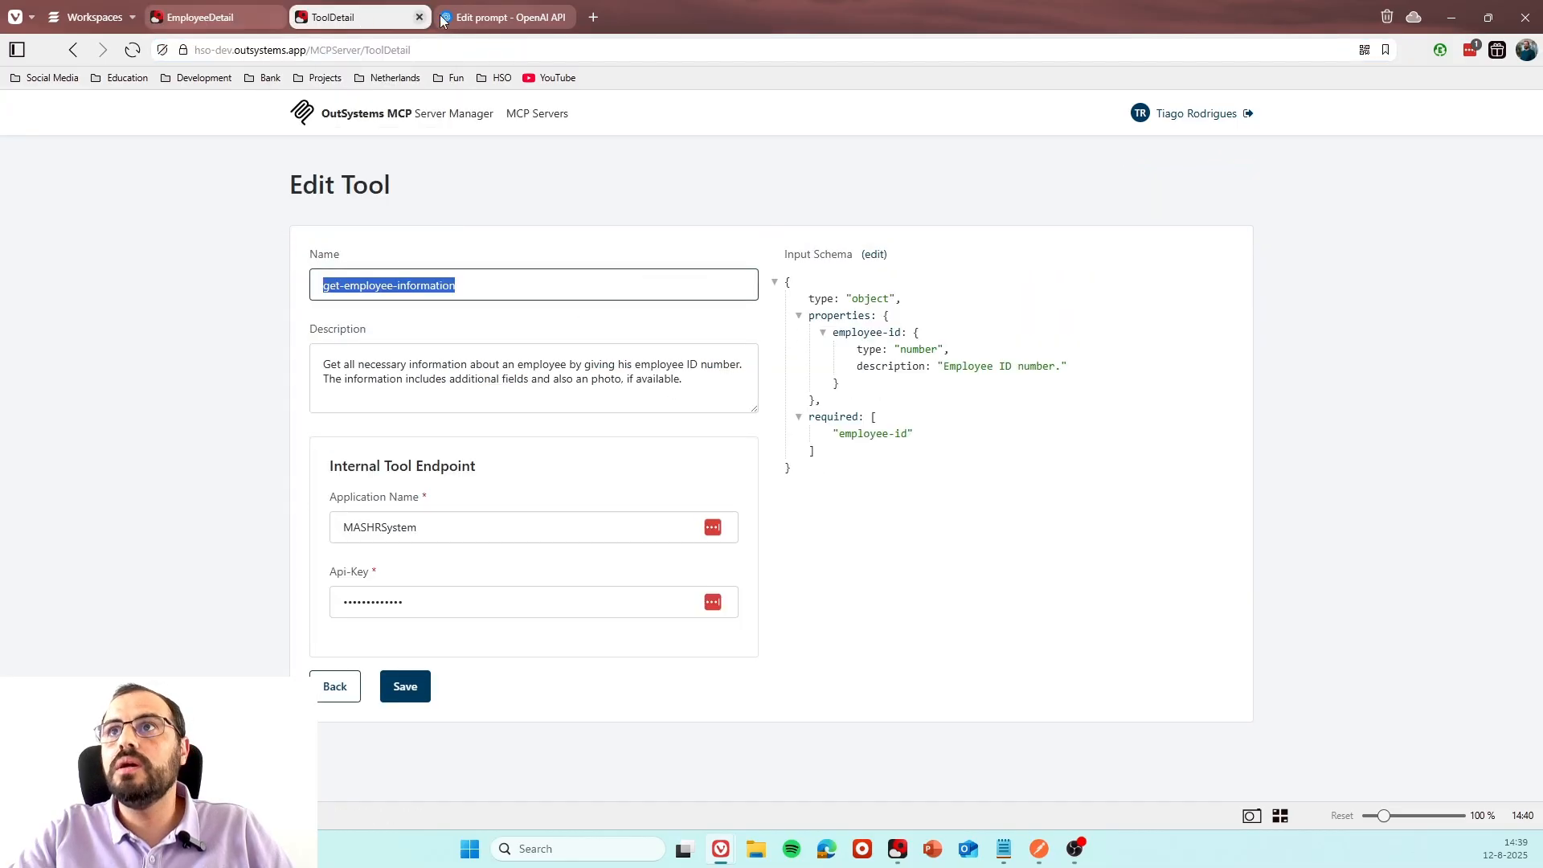
pyautogui.click(493, 19)
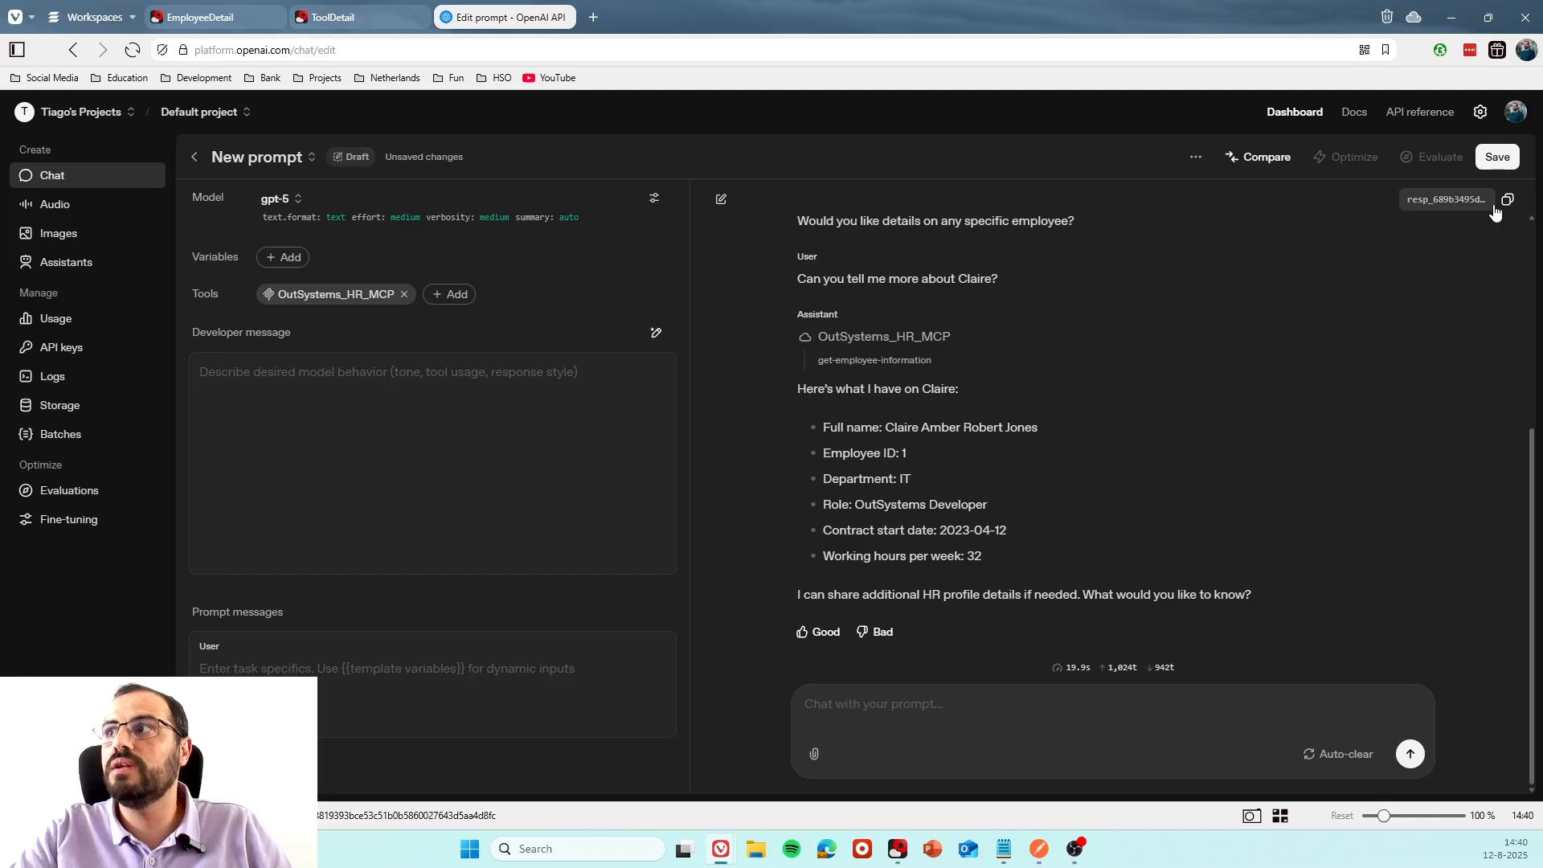
pyautogui.click(872, 361)
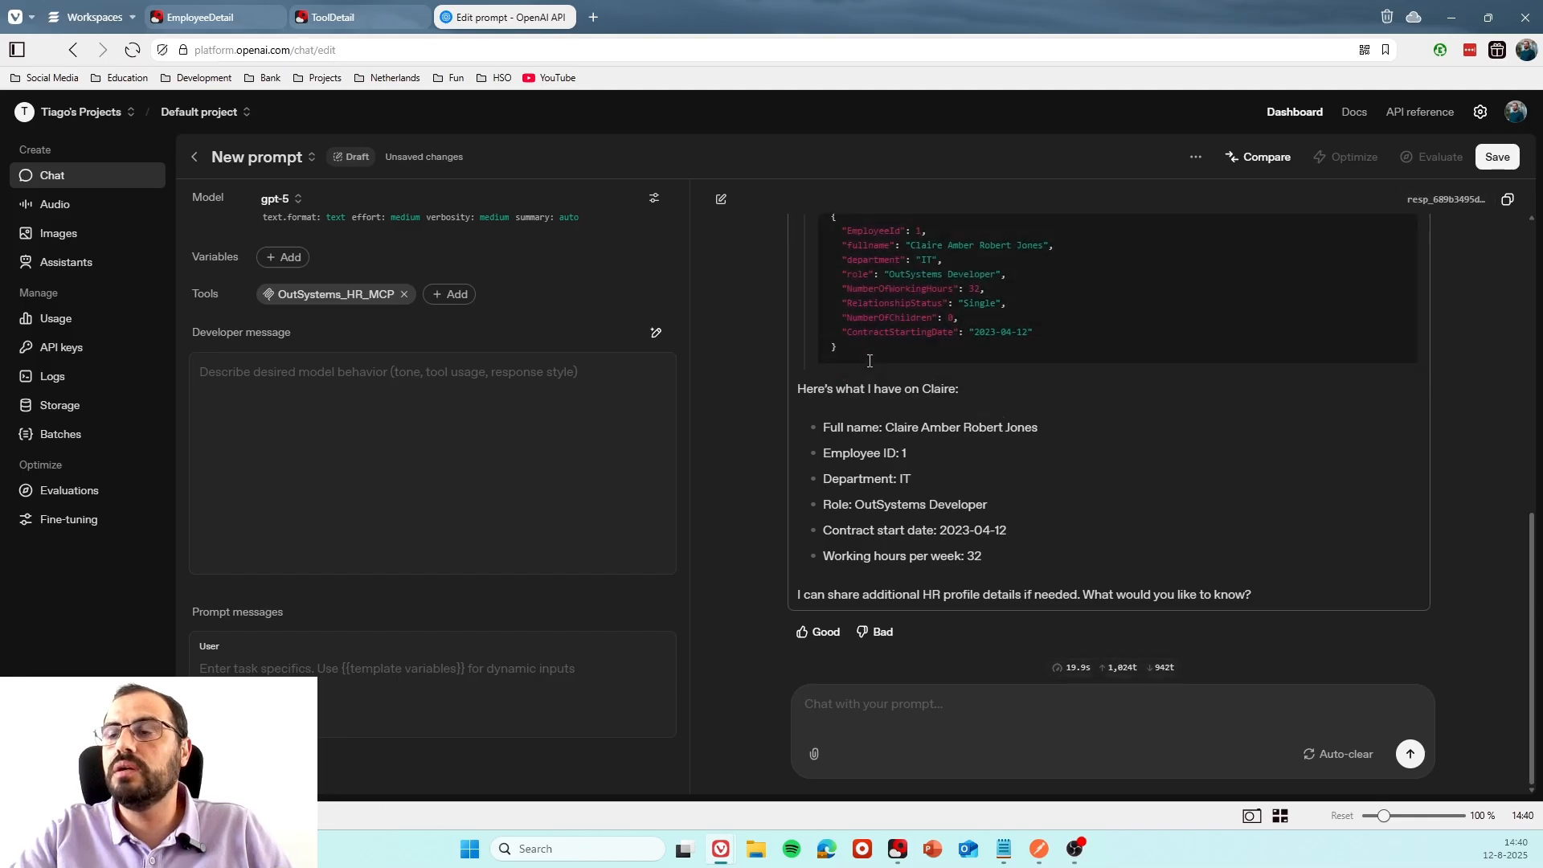